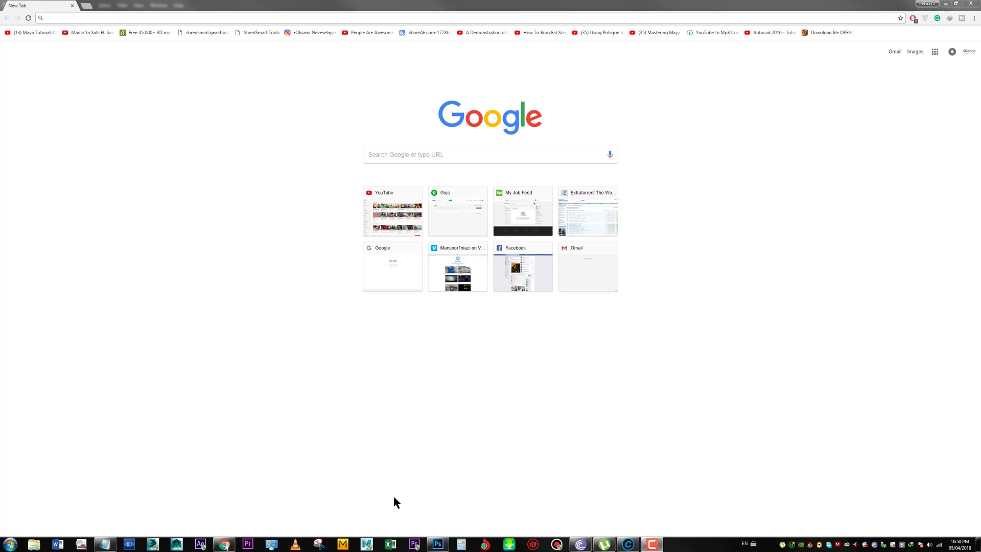
pyautogui.click(437, 544)
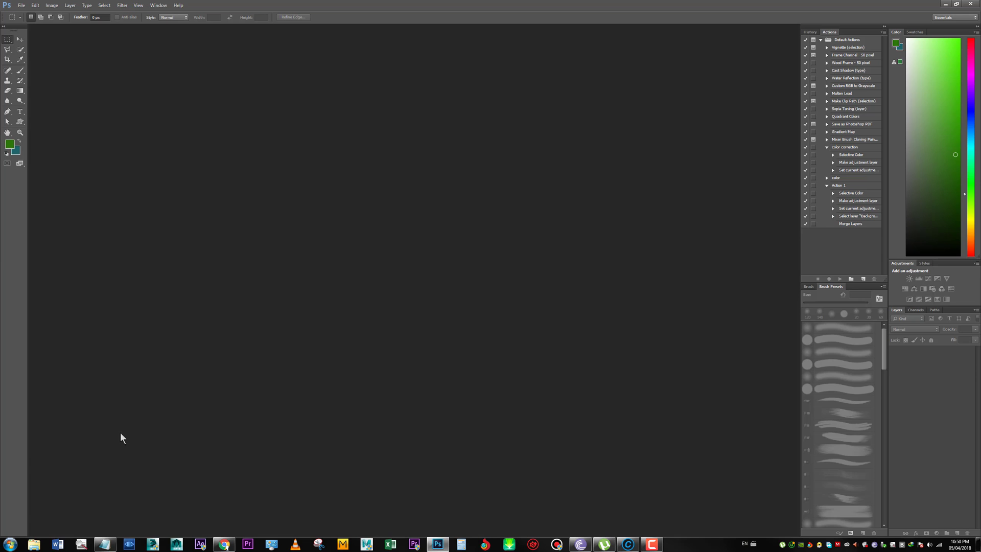
pyautogui.click(224, 544)
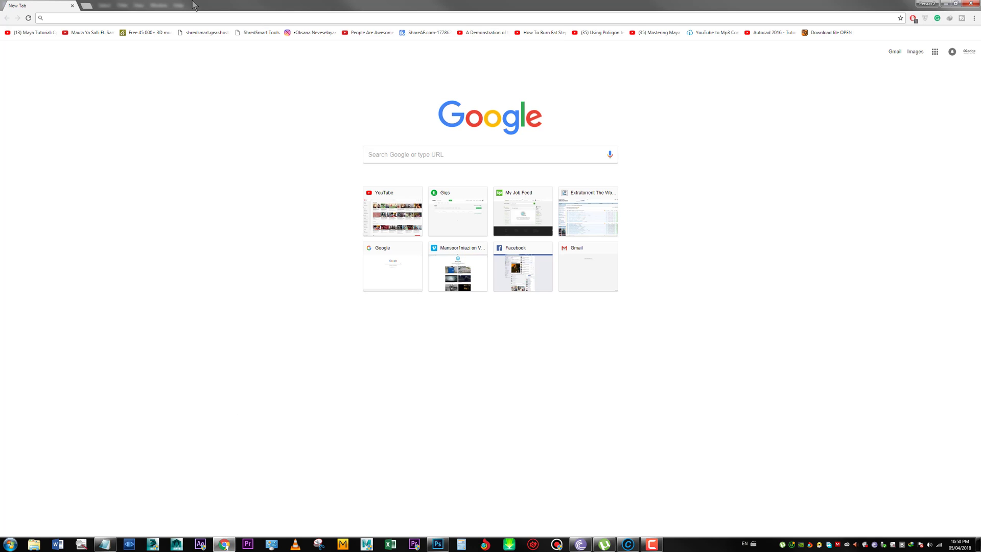
# - Open google.com in a new browser tab
pyautogui.click(87, 5)
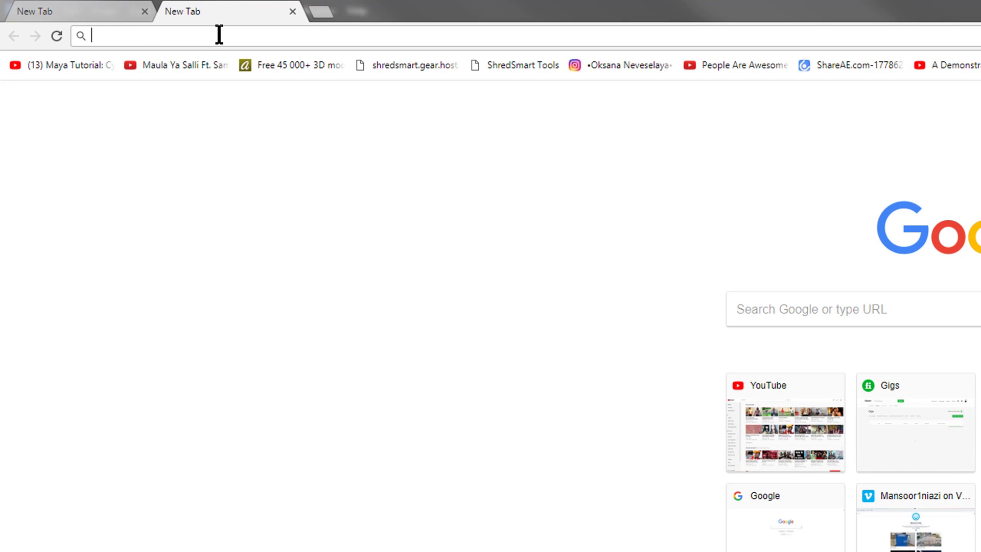
pyautogui.write('google.com')
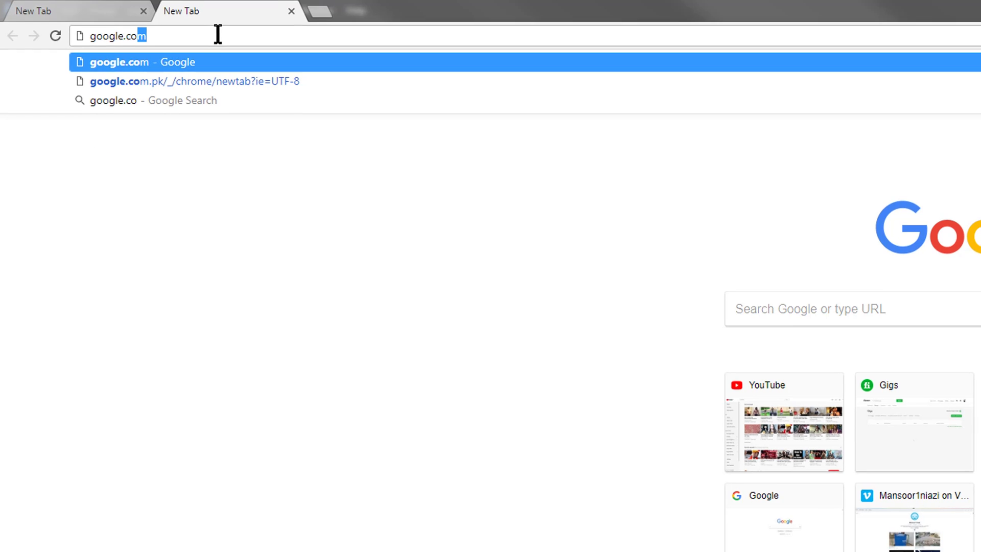
pyautogui.press('Return')
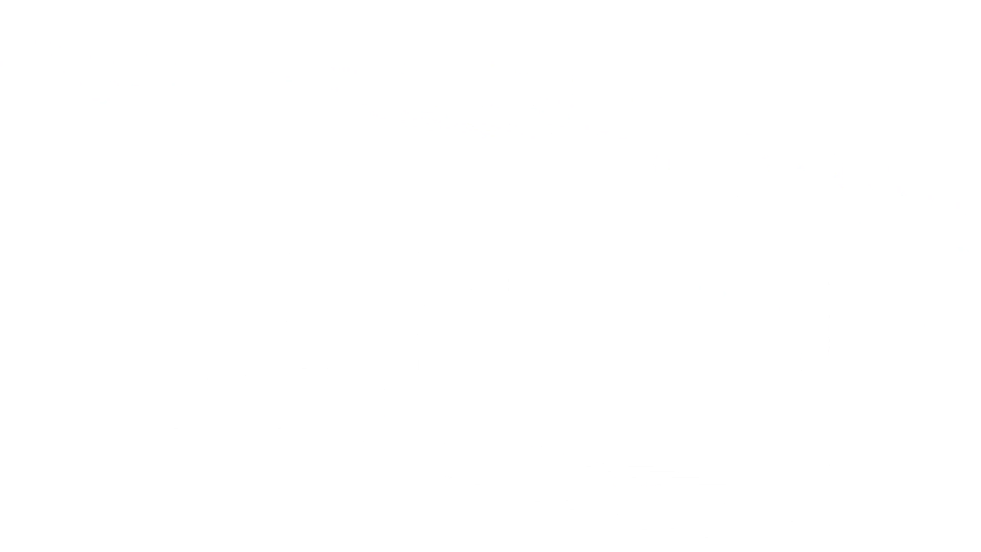
# - Search Google for katrina kaif and show the image results
pyautogui.click(281, 162)
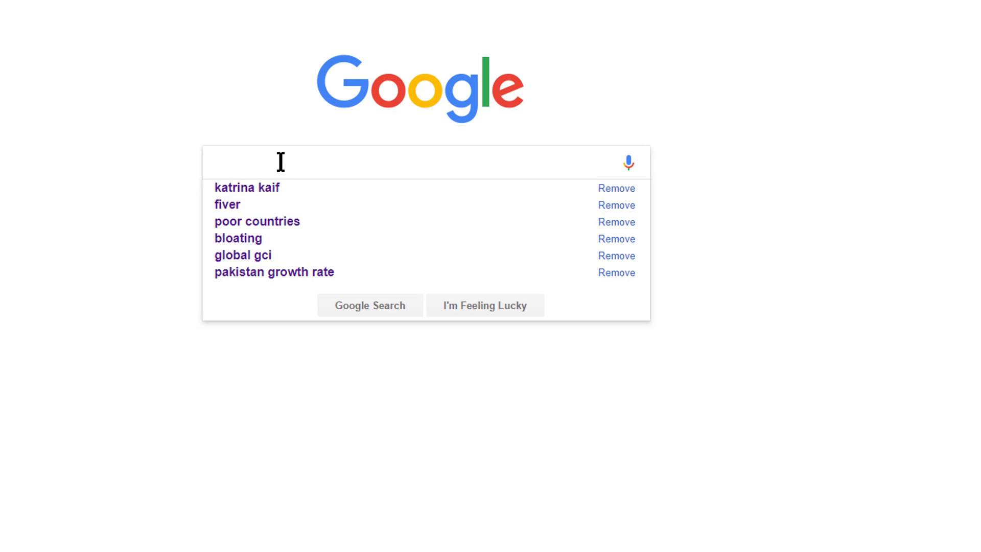
pyautogui.click(238, 187)
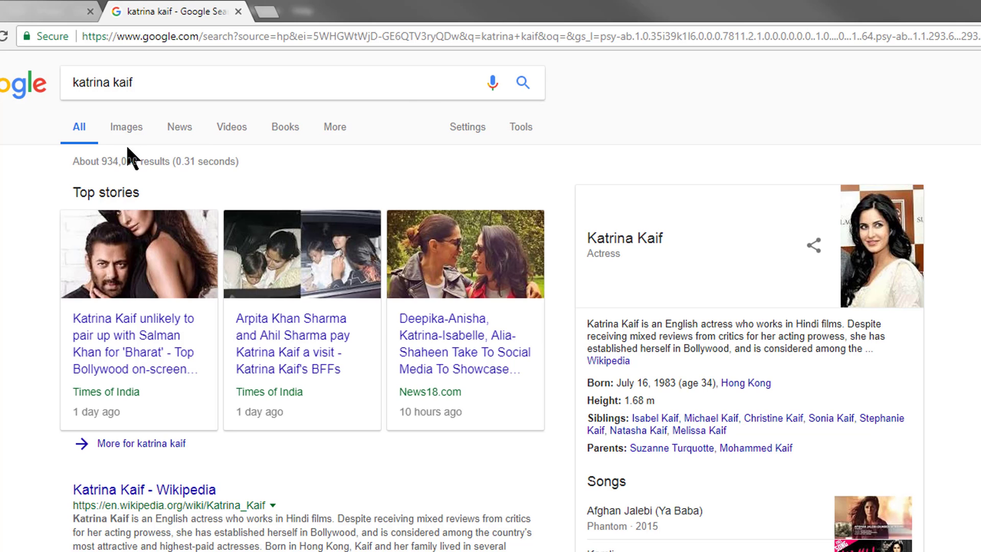
pyautogui.click(120, 128)
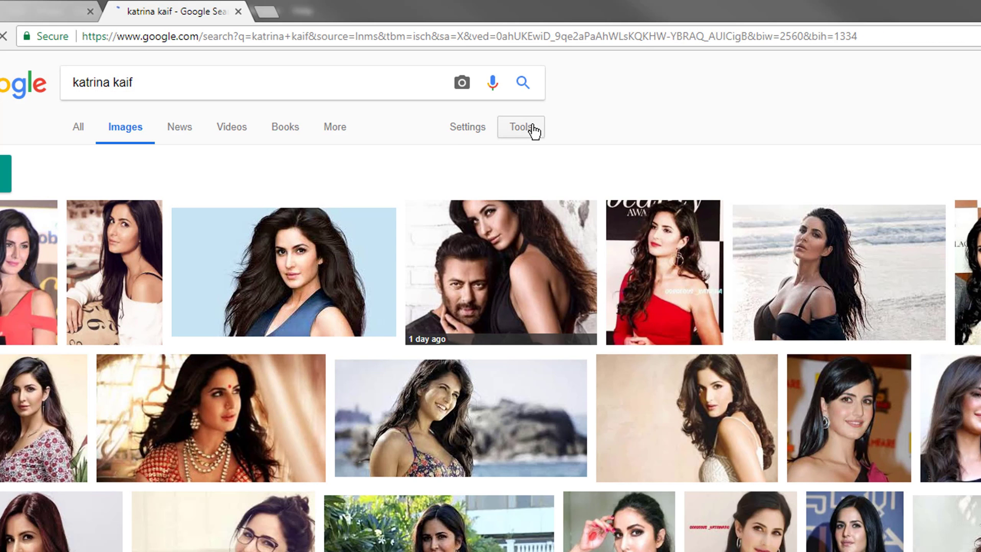
# - Filter the image results to sizes larger than 4 MP (2272×1704)
pyautogui.click(532, 130)
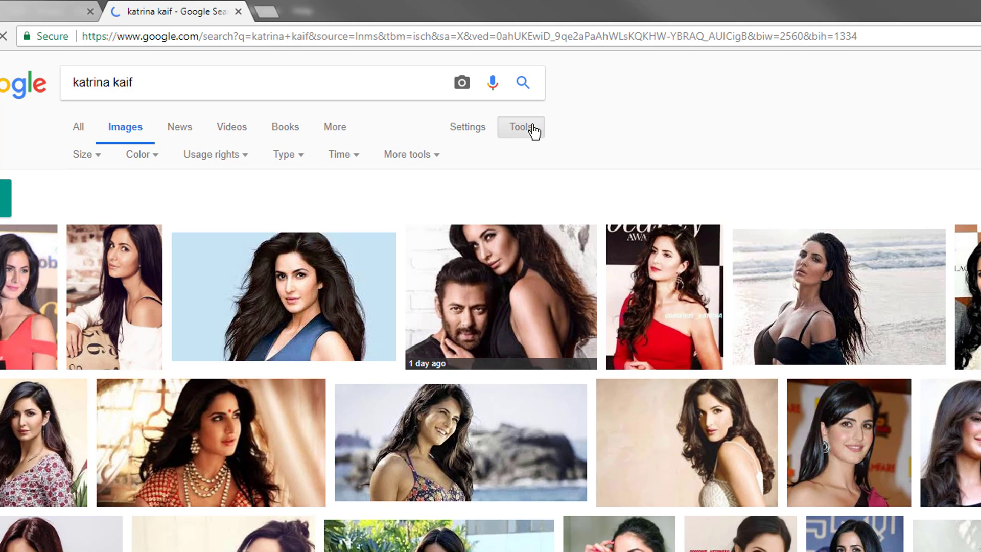
pyautogui.click(95, 158)
pyautogui.moveTo(119, 277)
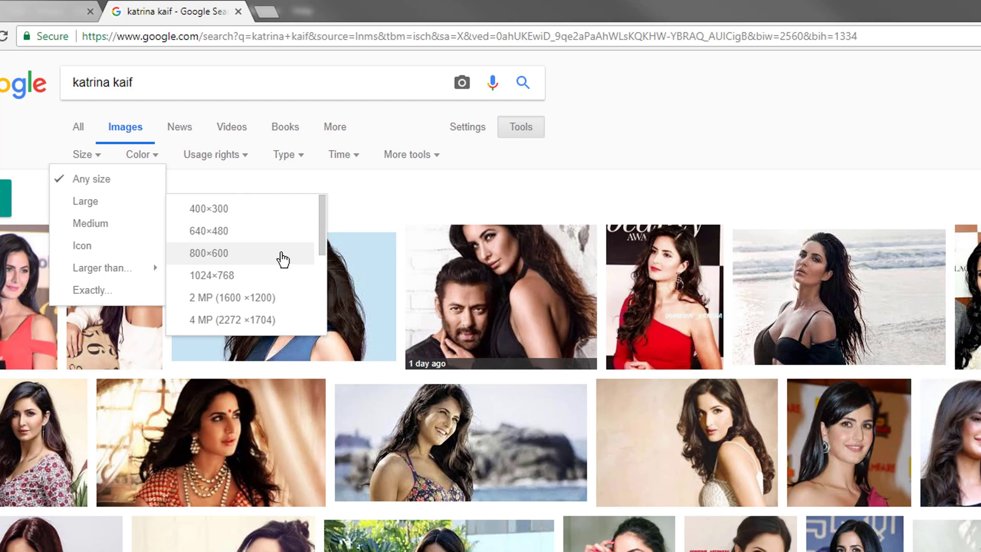
pyautogui.scroll(-1, 325, 246)
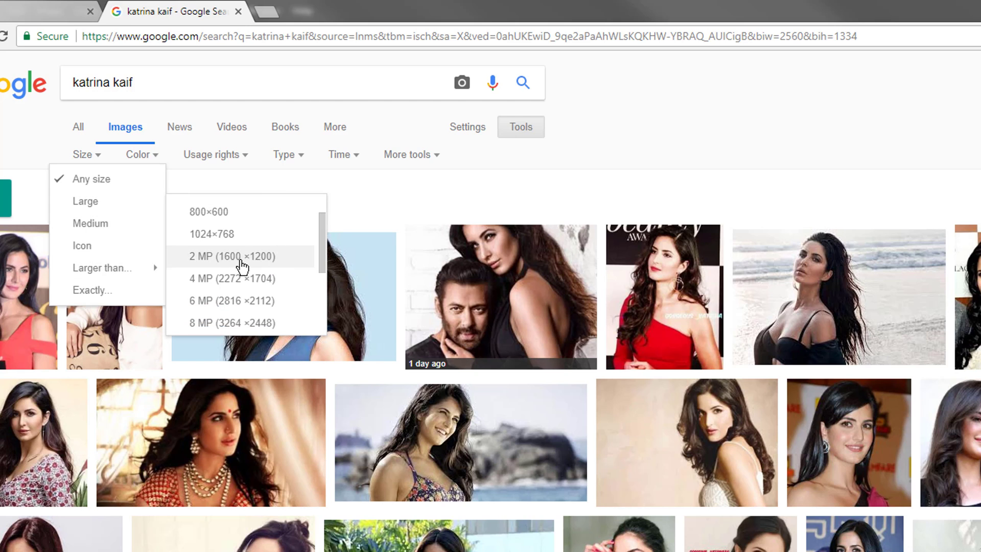
pyautogui.click(205, 280)
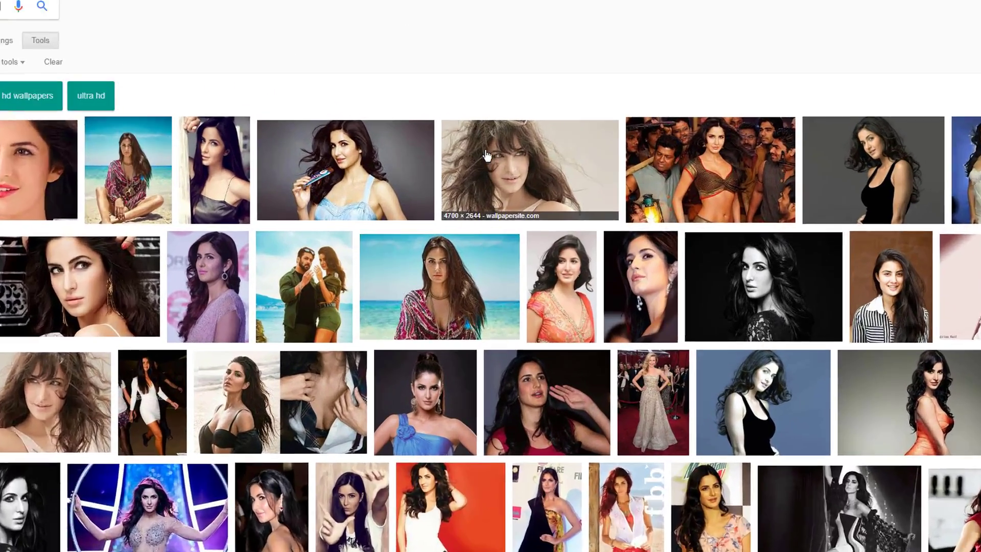
# - Open the two windblown-hair portraits, 4700 × 2644 from wallpapersite.com and 3840 × 2160 from wallpapershome.com, in separate new tabs
pyautogui.rightClick(635, 145)
pyautogui.click(656, 148)
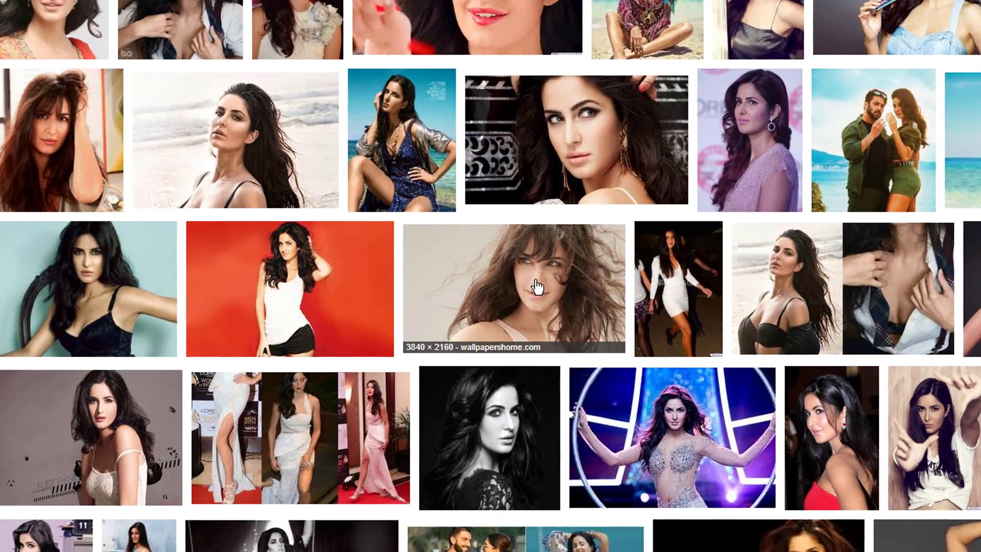
pyautogui.rightClick(579, 259)
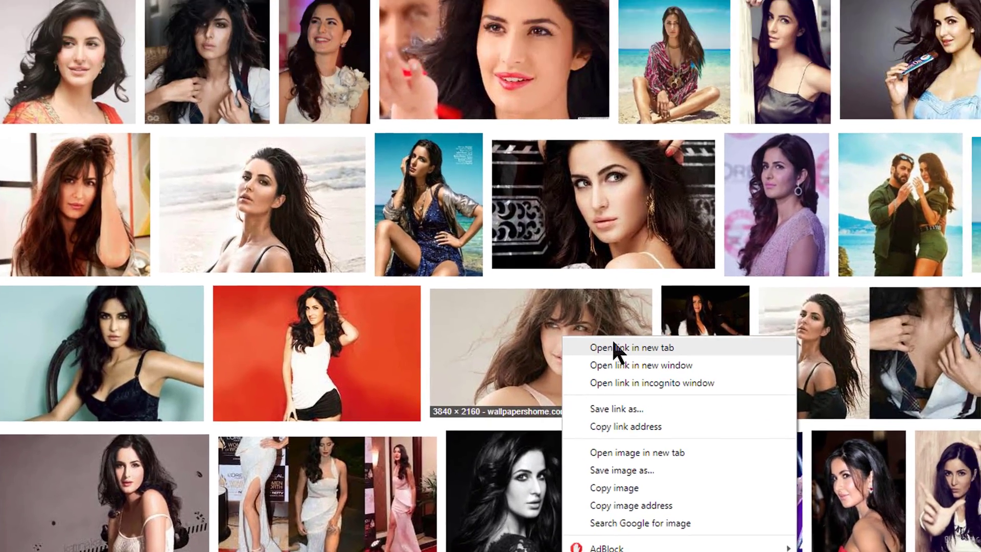
pyautogui.click(638, 271)
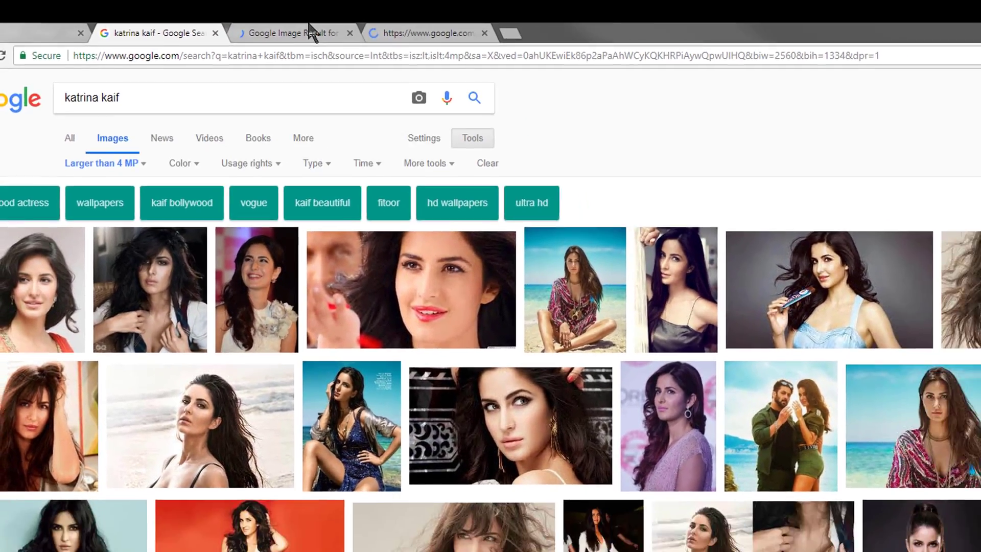
# - Compare the previews of the two opened windblown-hair portraits until the 4700 × 2644 one has fully loaded
pyautogui.click(249, 7)
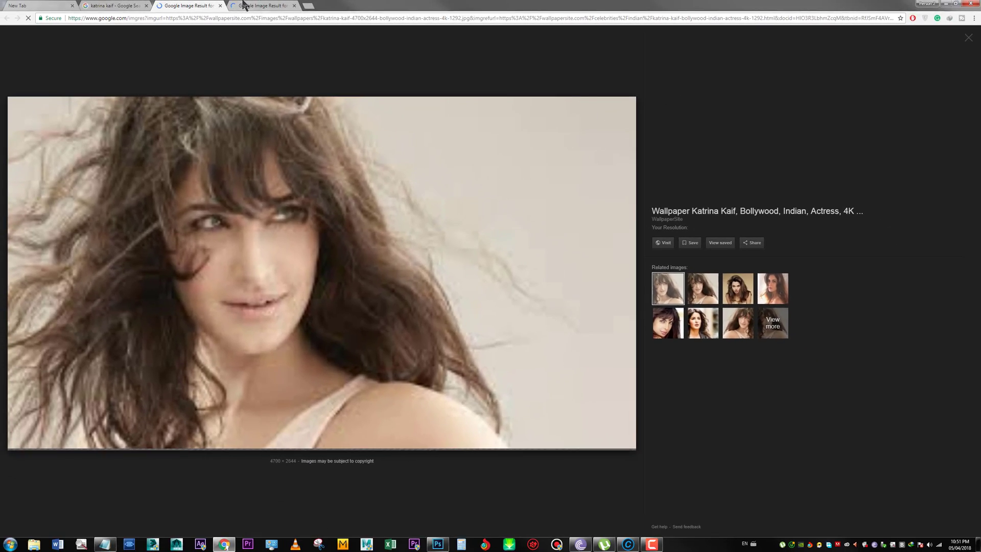
pyautogui.click(277, 7)
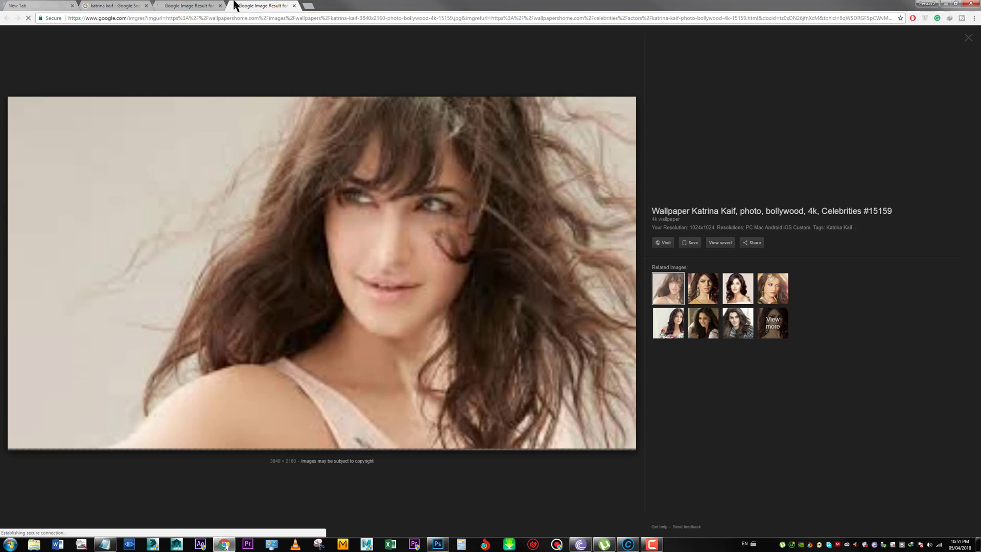
pyautogui.click(192, 6)
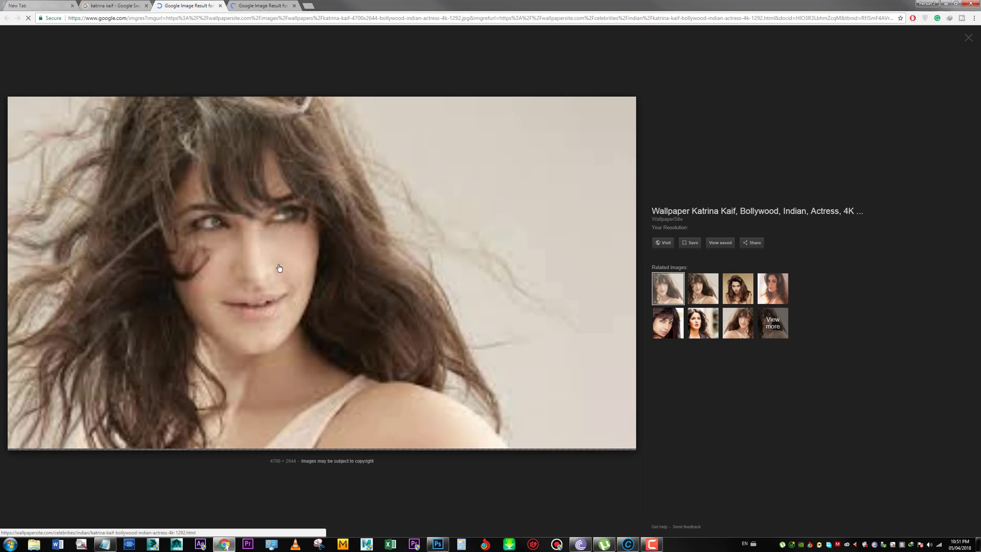
pyautogui.click(257, 7)
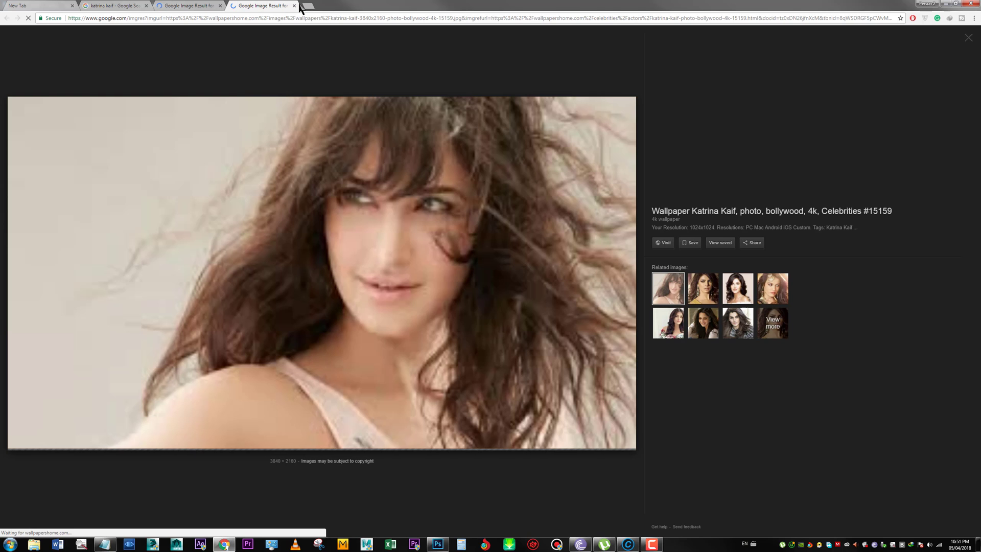
pyautogui.click(189, 5)
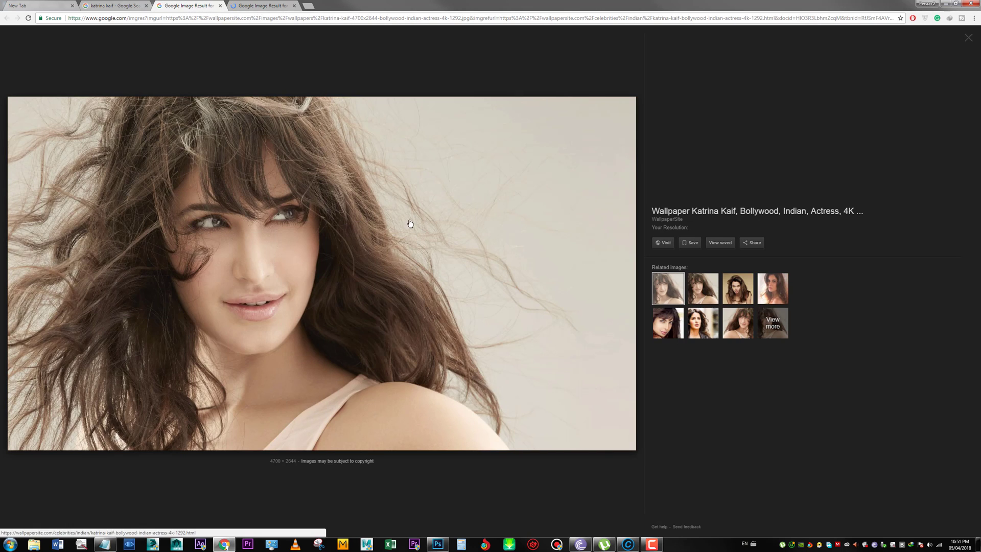
# - Copy the 4700 × 2644 portrait from its Google image preview
pyautogui.click(442, 223)
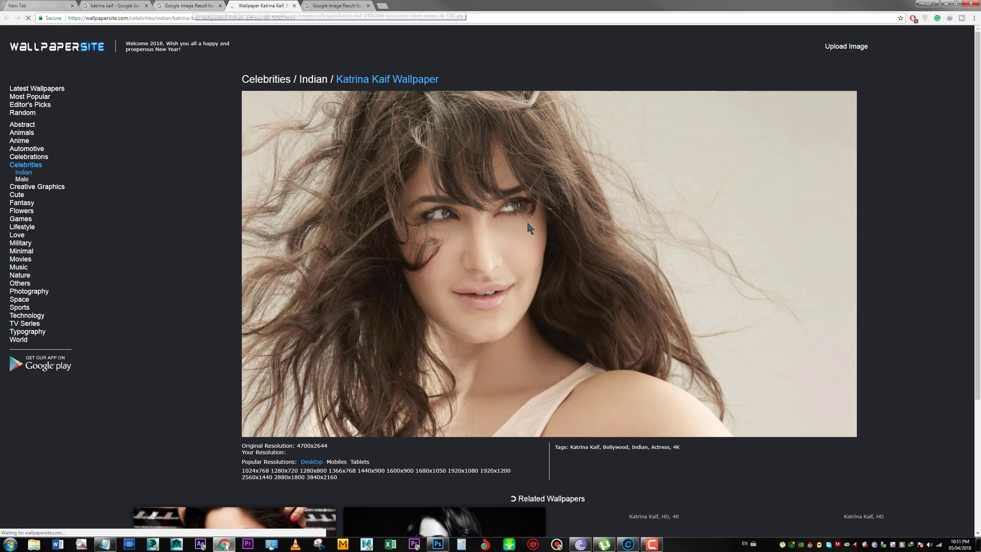
pyautogui.click(215, 5)
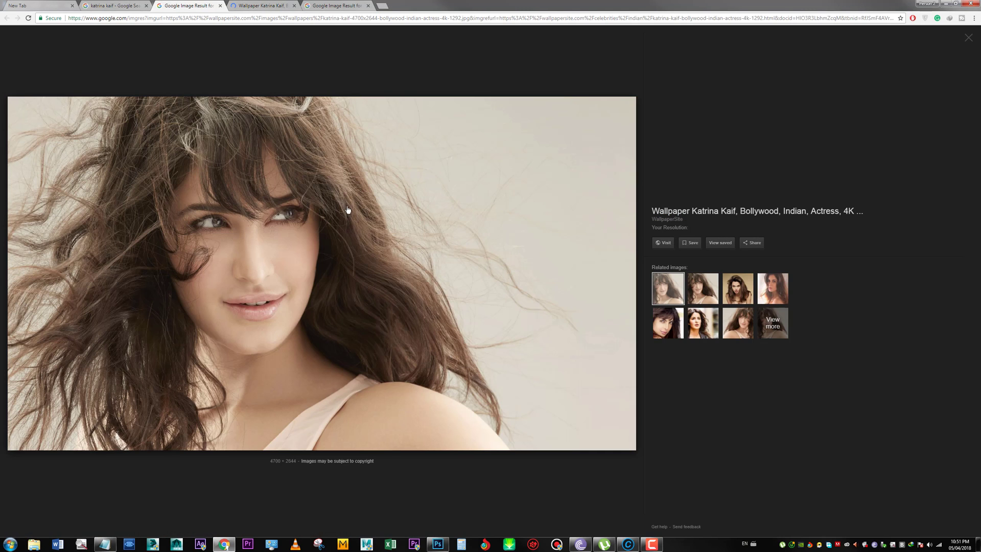
pyautogui.rightClick(347, 207)
pyautogui.click(402, 282)
# - Switch to Photoshop, create a 4700 × 2644 pixel white document from the Clipboard preset, and paste the copied portrait into it
pyautogui.click(435, 543)
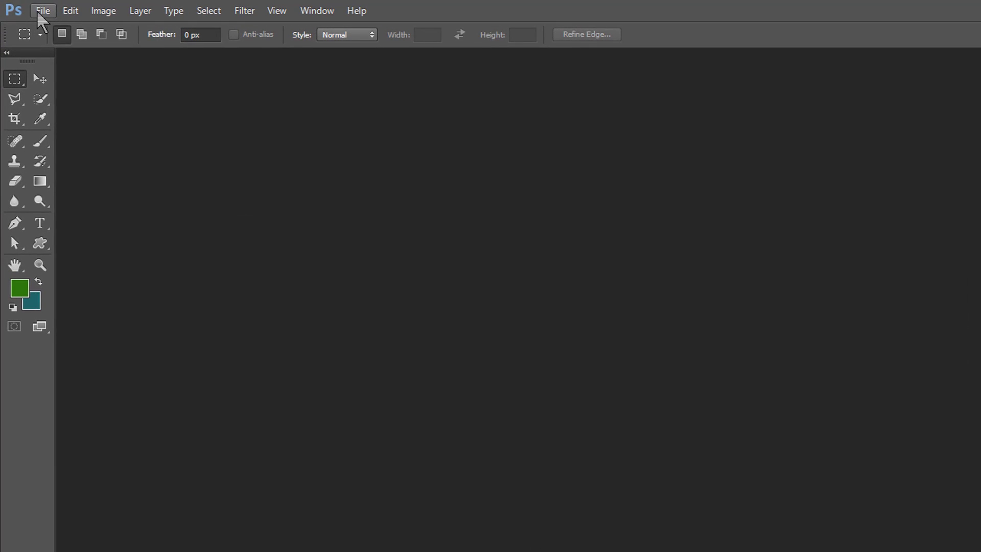
pyautogui.click(20, 5)
pyautogui.click(46, 27)
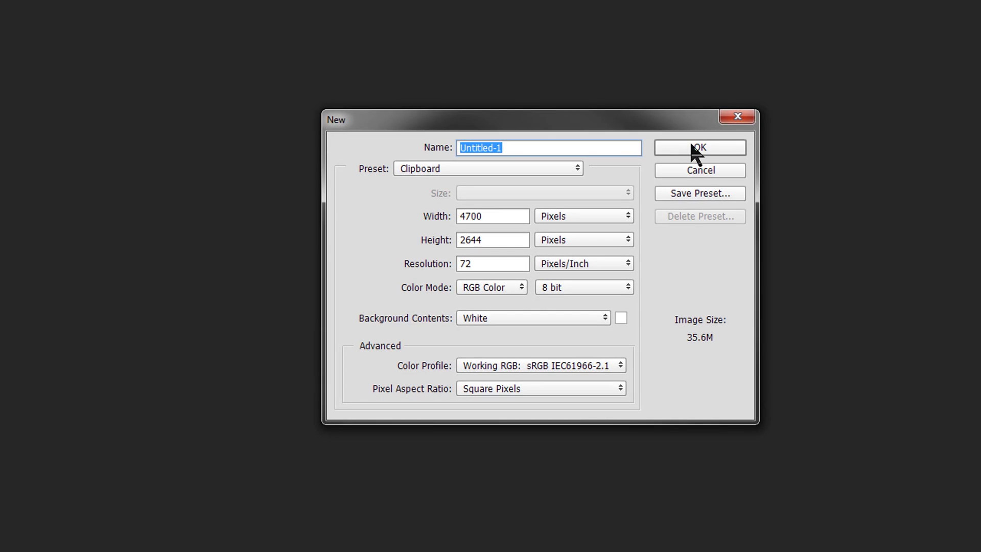
pyautogui.click(689, 149)
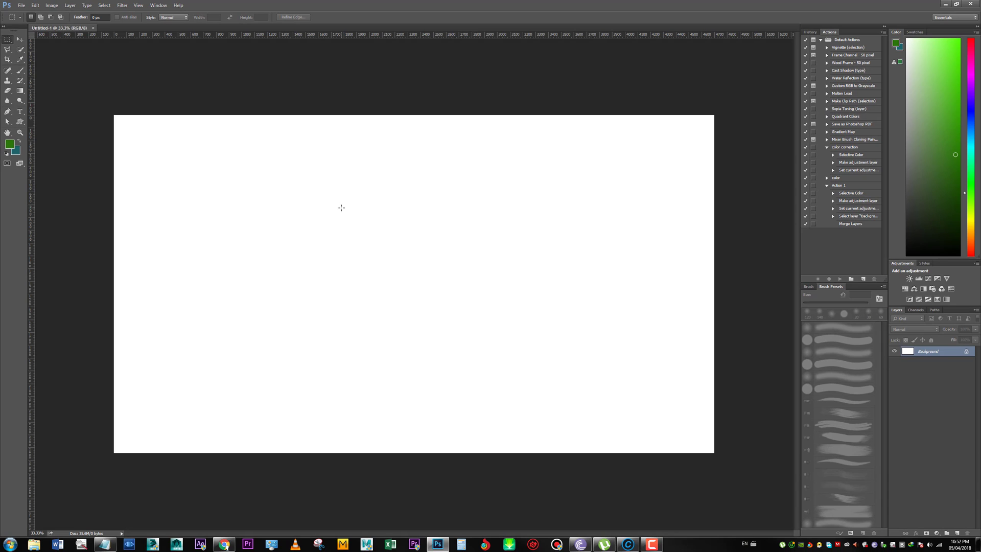
pyautogui.hotkey('ctrl', 'v')
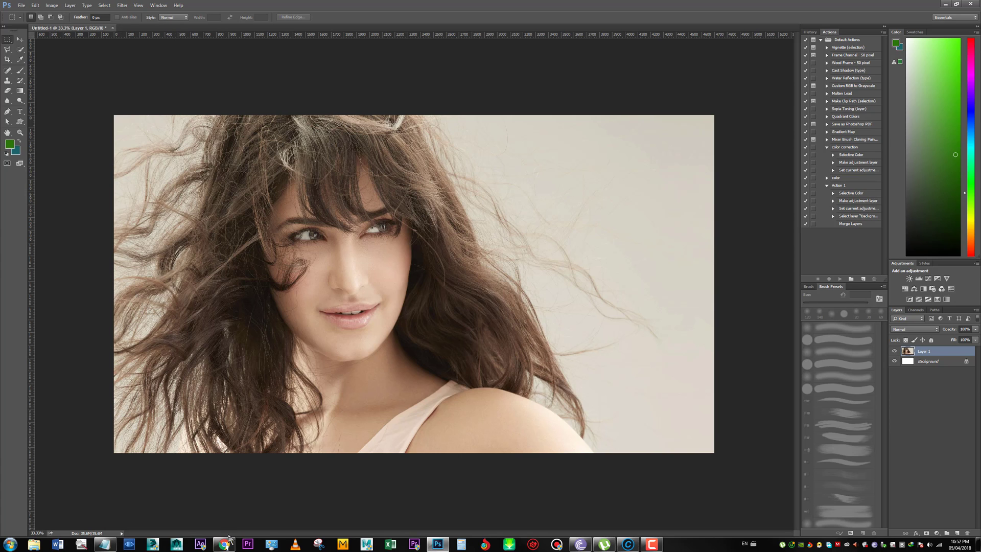
# - Return to the large-size image results in Chrome and replace the search query with background landscape
pyautogui.moveTo(228, 538)
pyautogui.click(224, 498)
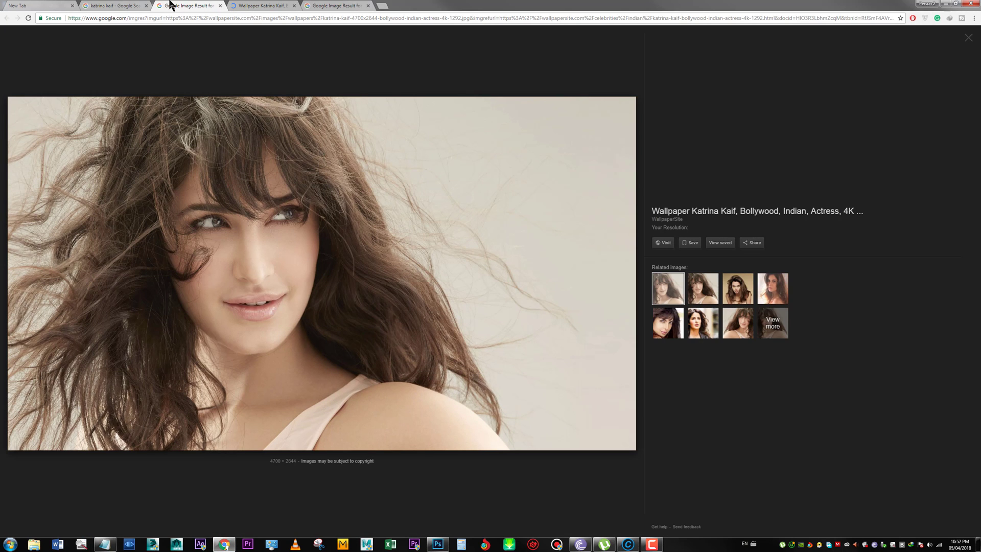
pyautogui.click(118, 5)
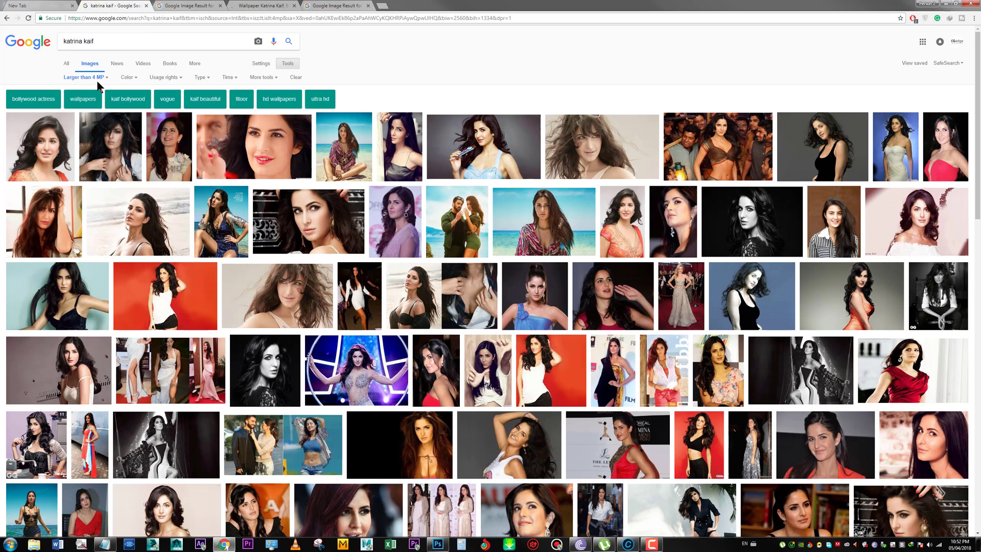
pyautogui.moveTo(113, 44); pyautogui.dragTo(1, 36)
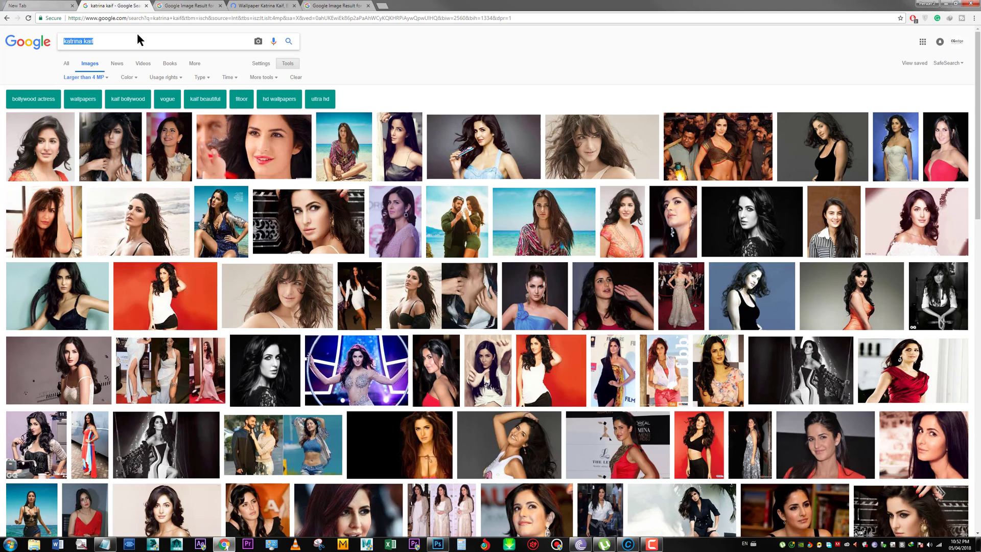
pyautogui.write('background')
pyautogui.press('Return')
pyautogui.write('lan')
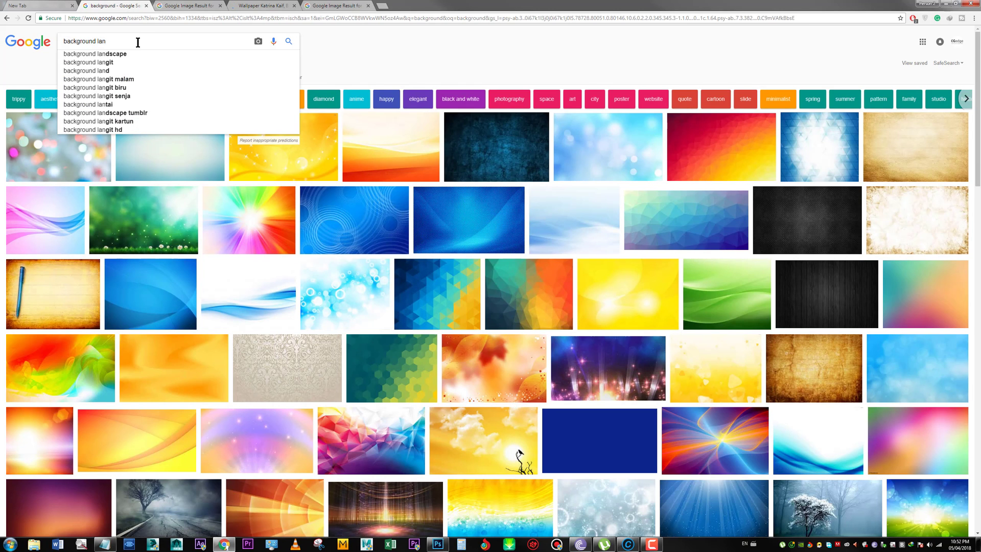
pyautogui.write('dscape')
pyautogui.press('Return')
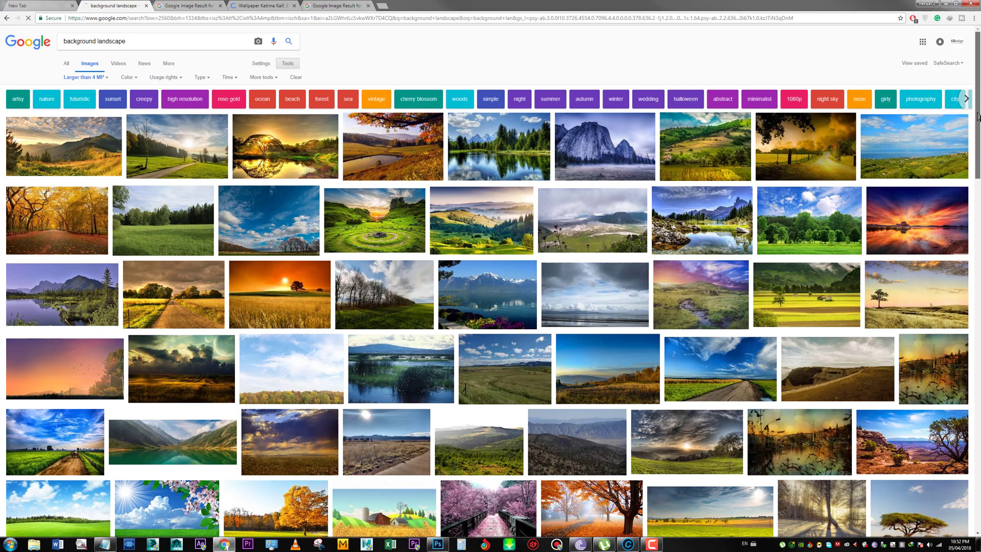
# - Browse the background landscape results and open the country-road sunset and the green grass meadow pictures in new tabs
pyautogui.moveTo(977, 117); pyautogui.dragTo(974, 193)
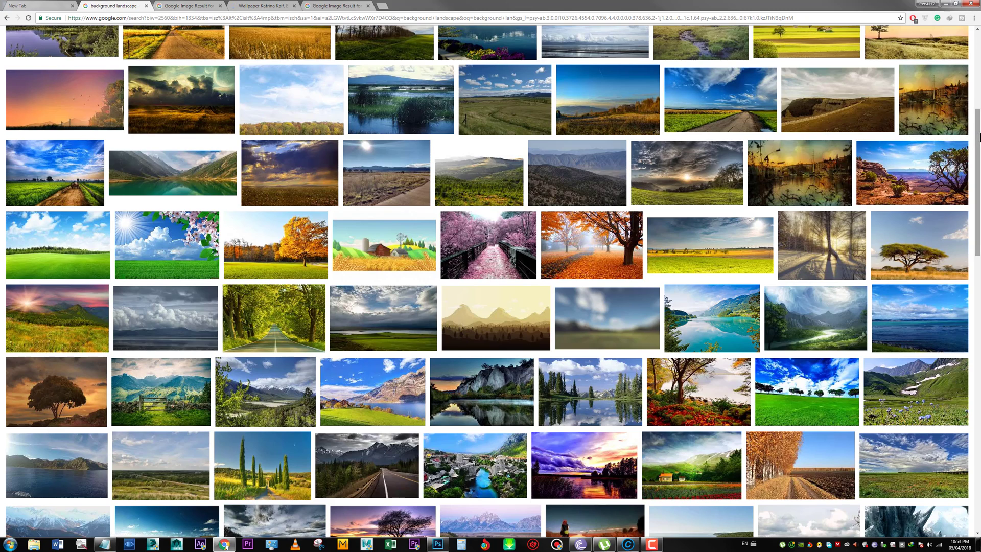
pyautogui.moveTo(978, 138); pyautogui.dragTo(978, 168)
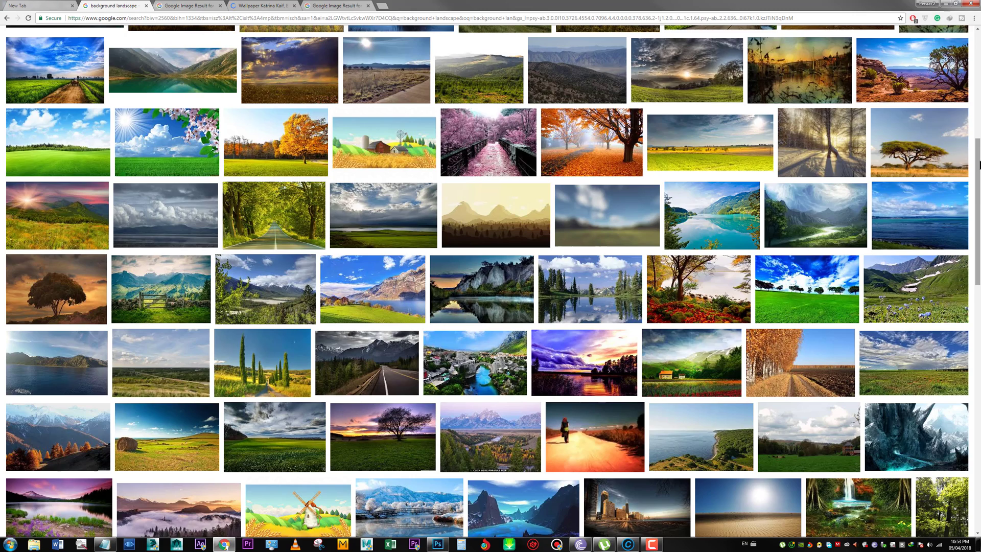
pyautogui.moveTo(979, 164); pyautogui.dragTo(979, 300)
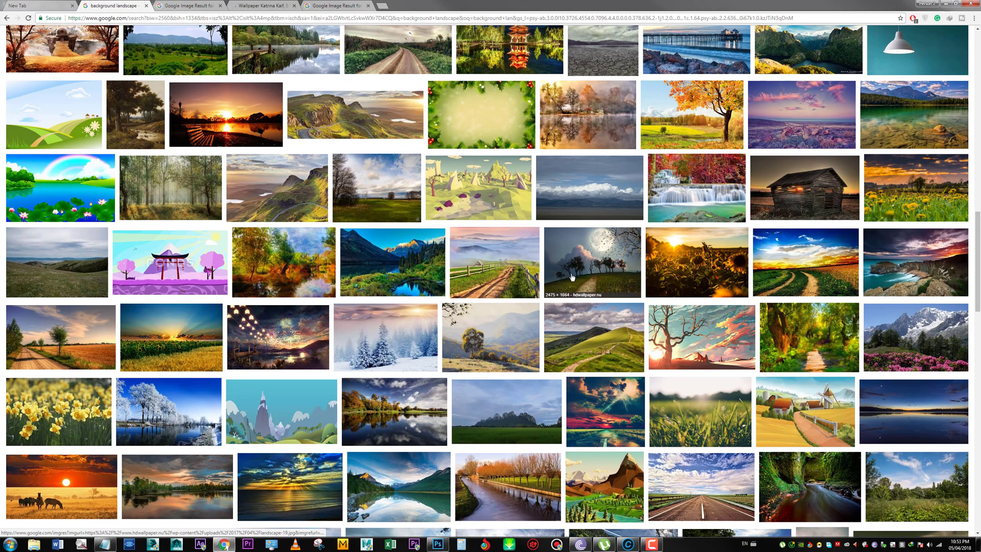
pyautogui.moveTo(979, 233); pyautogui.dragTo(979, 264)
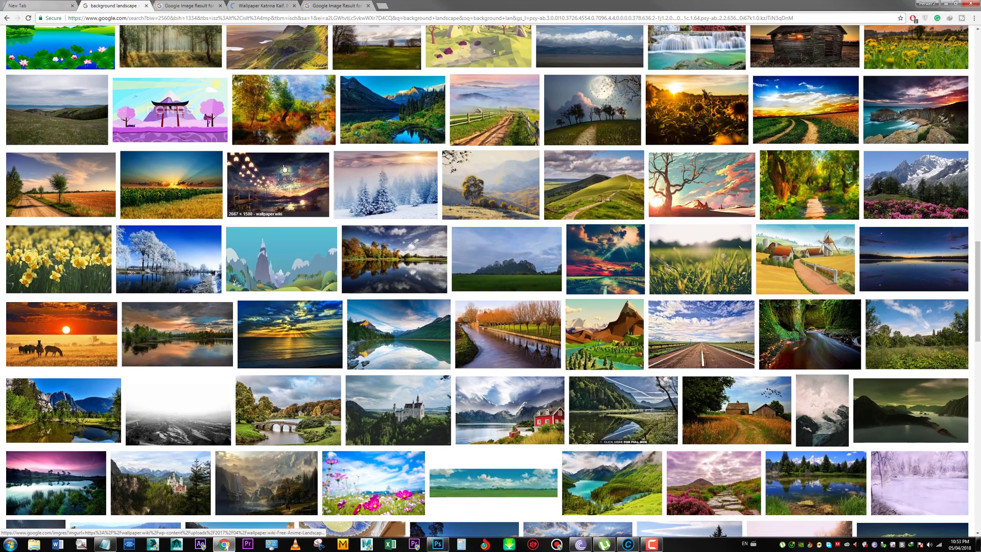
pyautogui.rightClick(80, 180)
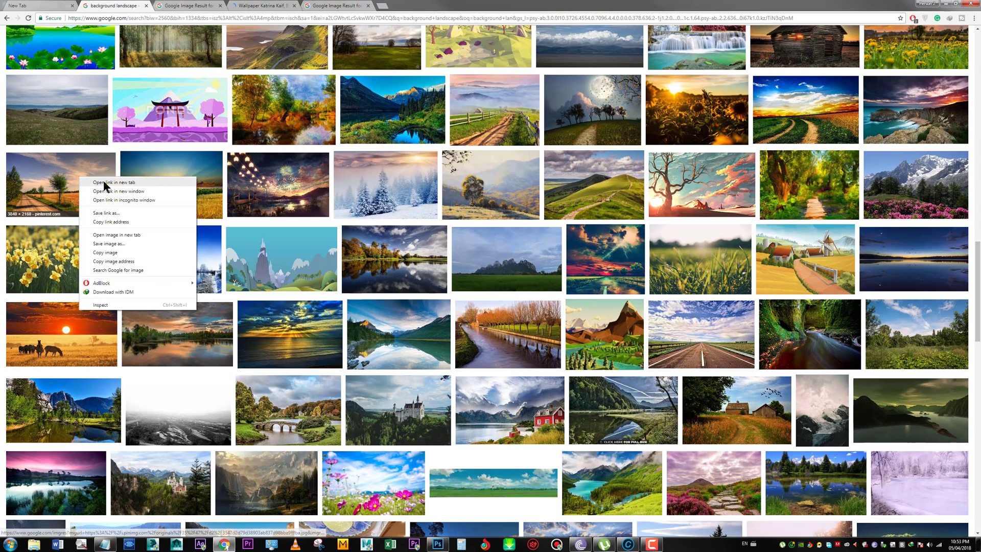
pyautogui.click(103, 185)
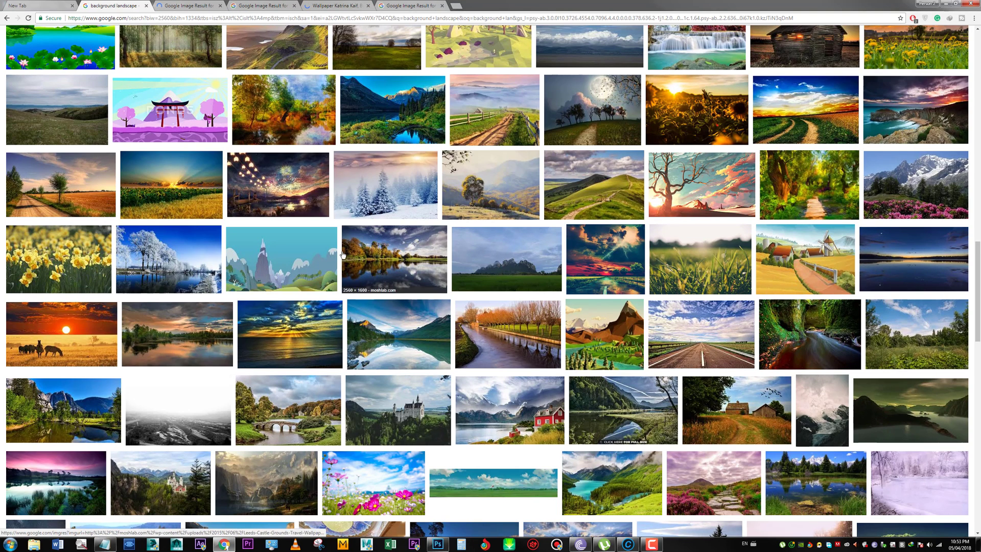
pyautogui.rightClick(707, 250)
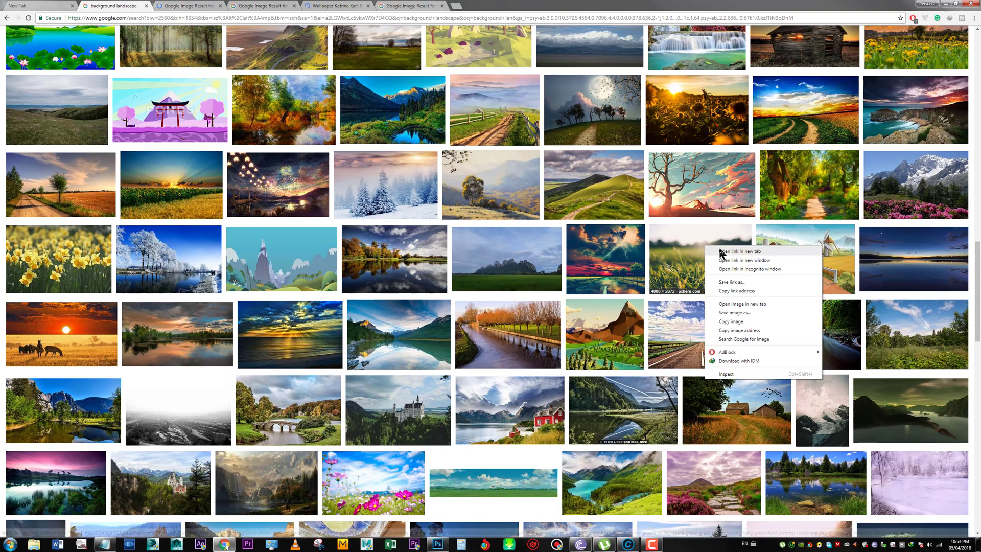
pyautogui.click(725, 256)
# - Find the misty mountain lake at sunrise further down the results, open it in a new tab, and display its preview
pyautogui.scroll(-5, 967, 329)
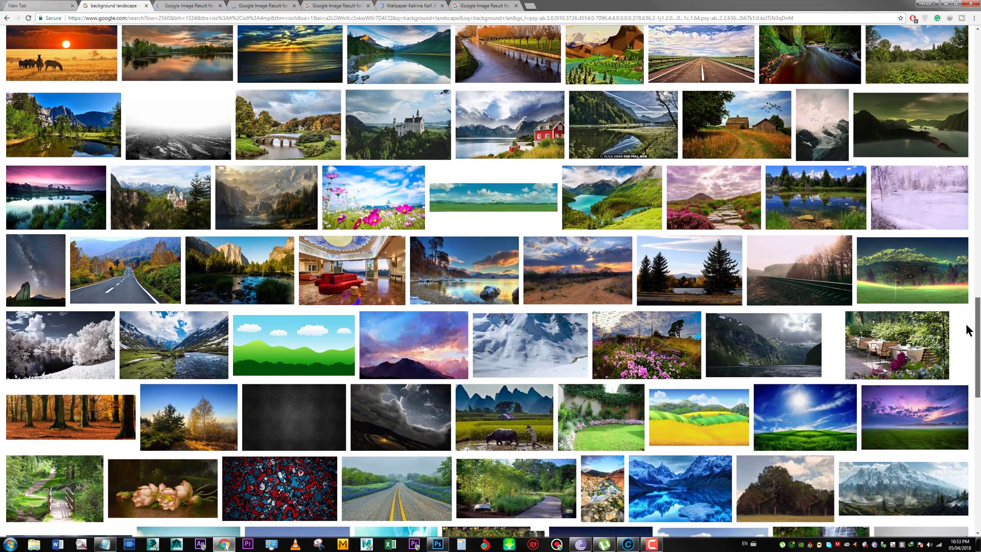
pyautogui.scroll(-5, 967, 329)
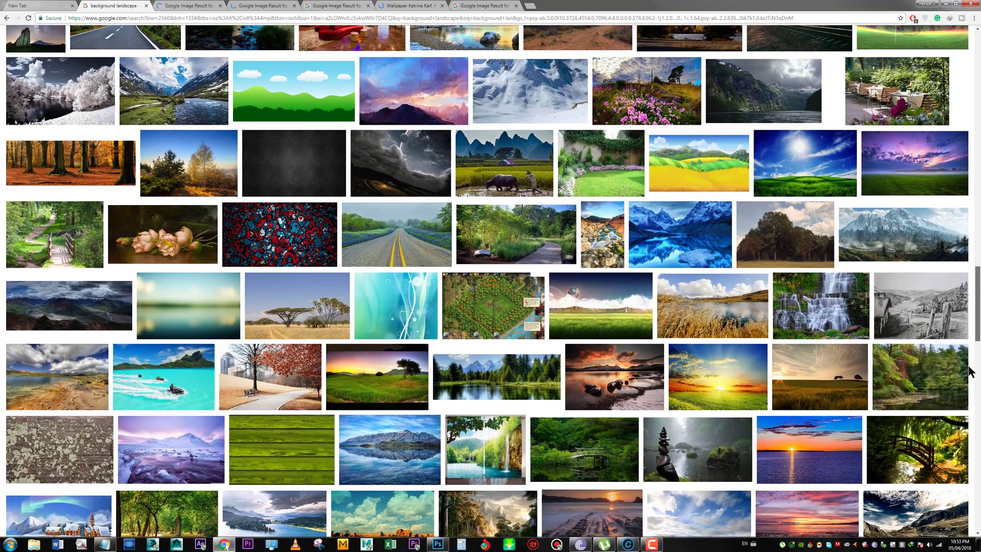
pyautogui.moveTo(977, 296); pyautogui.dragTo(978, 418)
pyautogui.rightClick(517, 188)
pyautogui.click(549, 195)
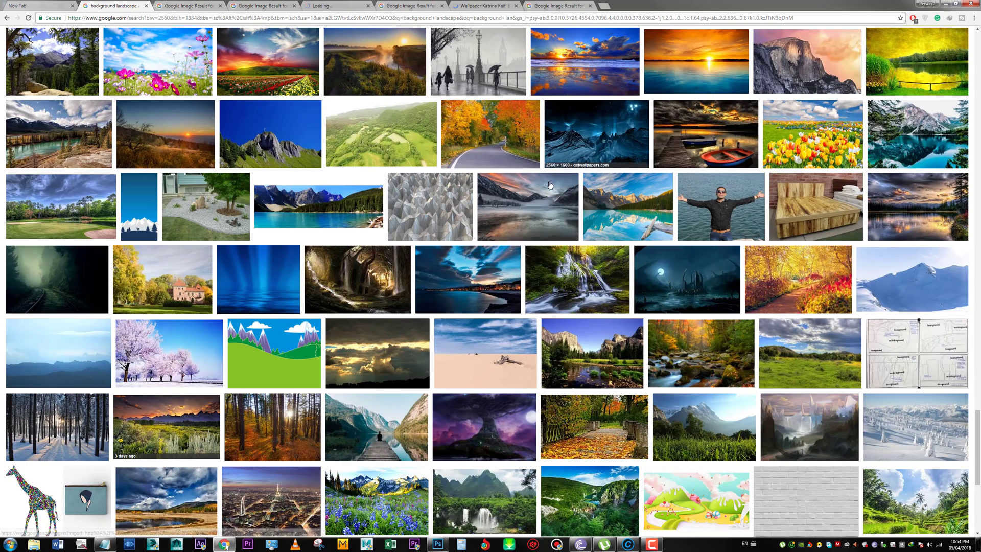
pyautogui.hotkey('ctrl', '5')
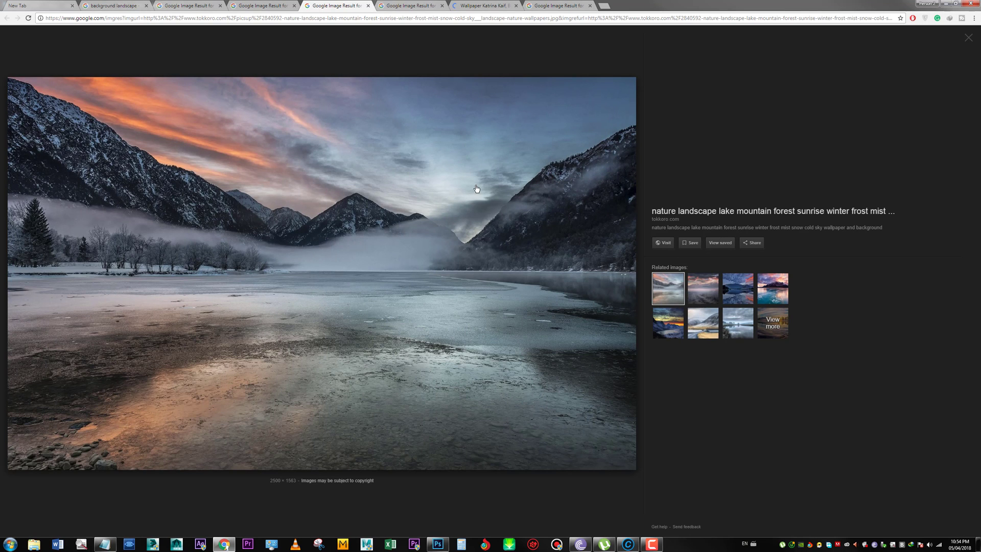
# - Open the lake picture's source page in a background tab, copy the preview image, and paste it into the Photoshop portrait document
pyautogui.middleClick(475, 188)
pyautogui.rightClick(475, 188)
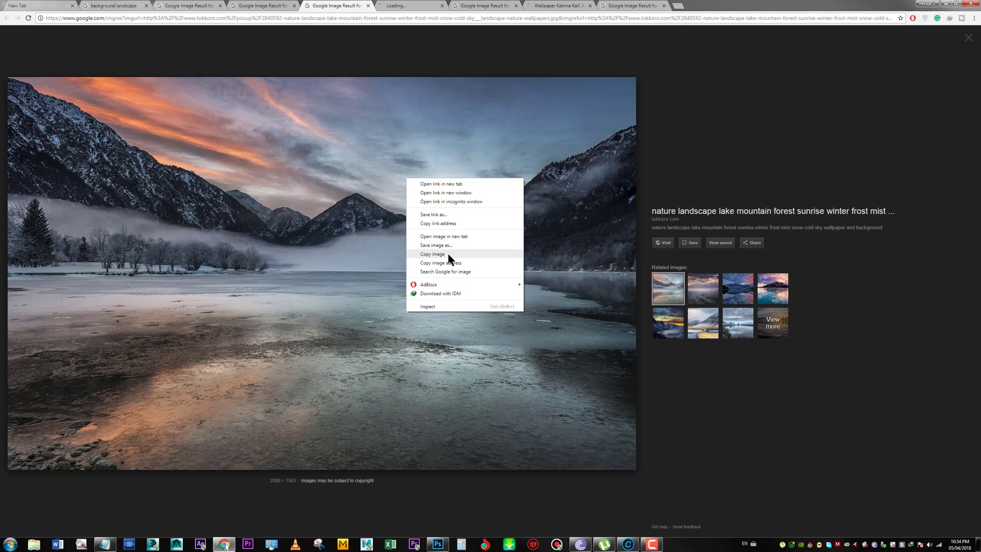
pyautogui.click(447, 253)
pyautogui.click(437, 543)
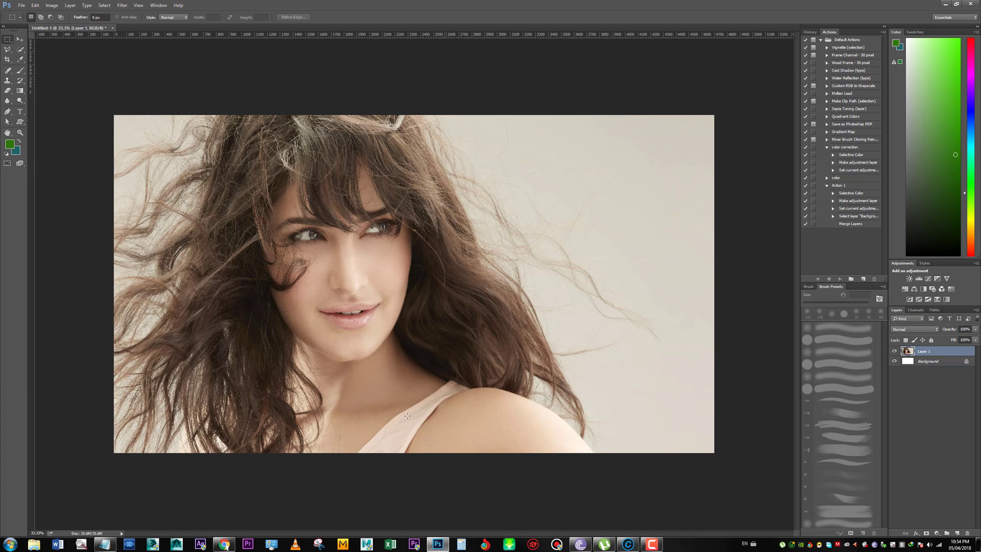
pyautogui.hotkey('ctrl', 'v')
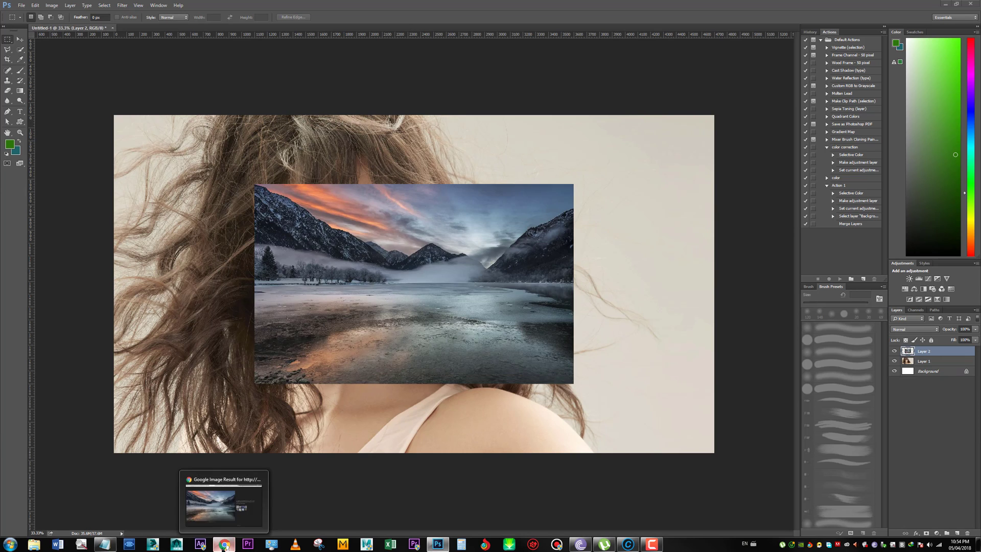
# - Return to Chrome, download the 2500x1563 lake wallpaper from its source page, and open the downloaded file
pyautogui.click(224, 544)
pyautogui.click(403, 6)
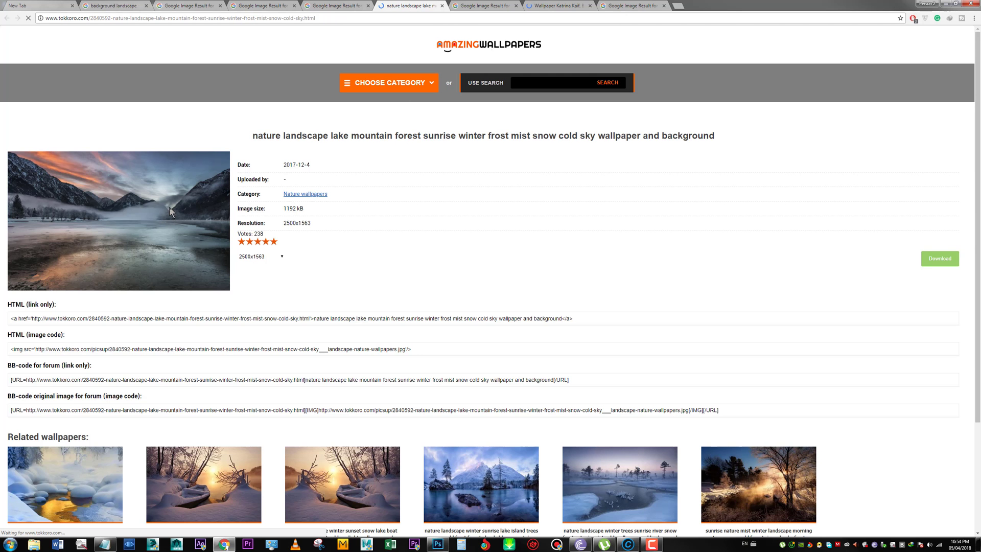
pyautogui.click(307, 198)
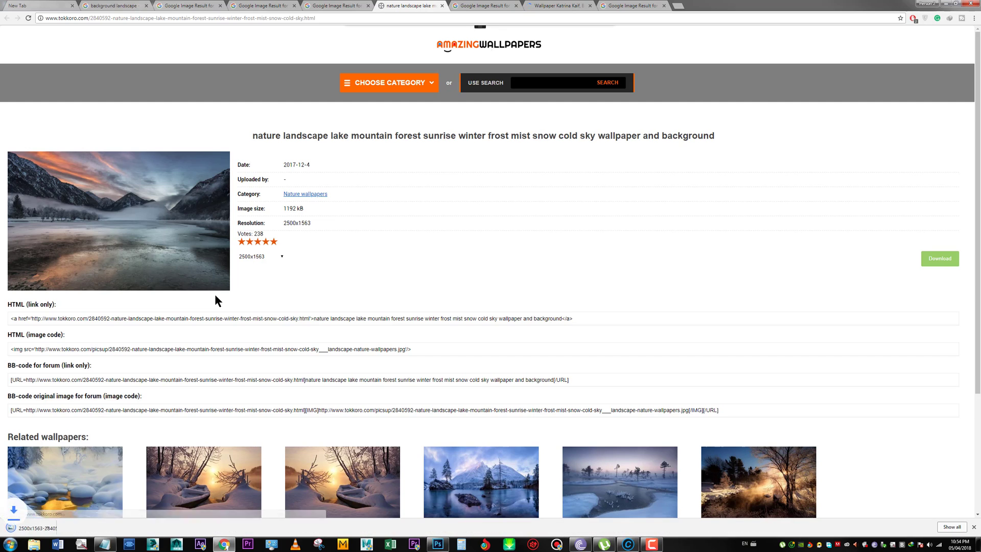
pyautogui.click(65, 532)
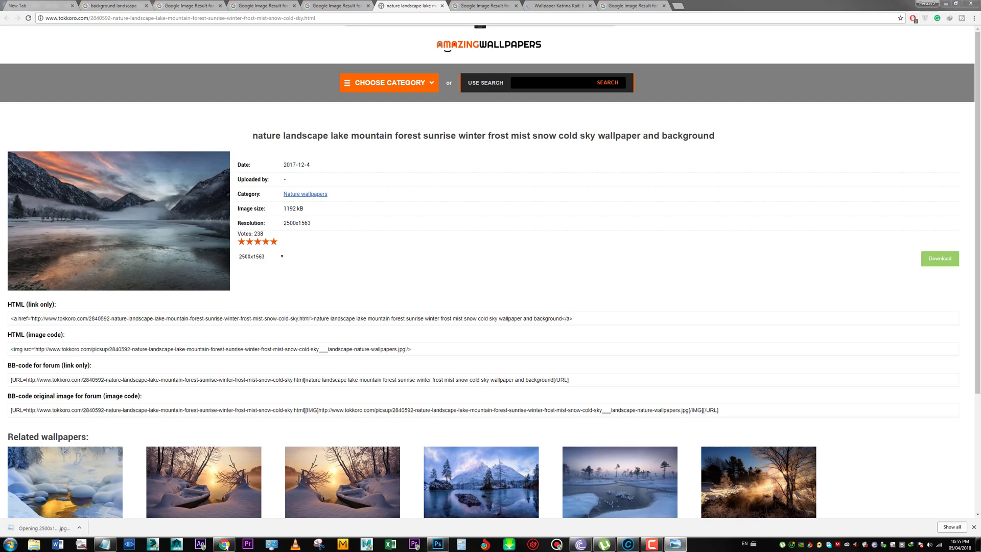
pyautogui.click(935, 256)
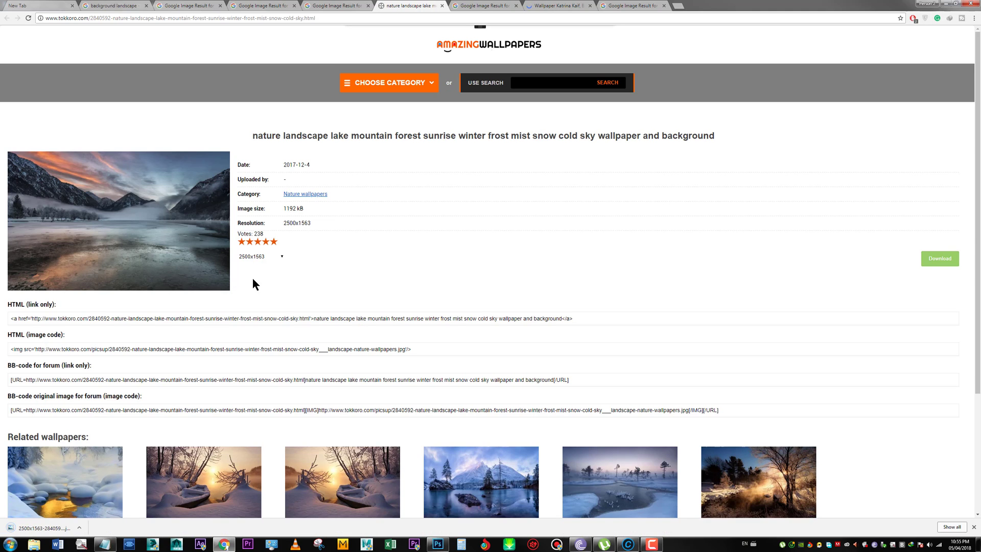
pyautogui.click(41, 527)
# - Copy the lake image again from its Google preview and paste it as a new layer in the Photoshop portrait document
pyautogui.hotkey('ctrl', 'shift', 'Tab')
pyautogui.rightClick(344, 194)
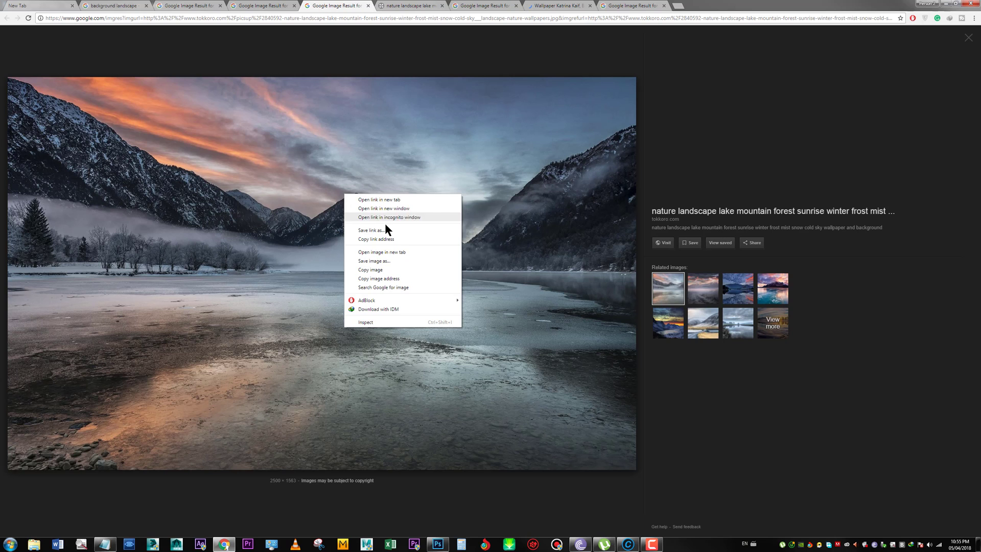
pyautogui.click(390, 270)
pyautogui.moveTo(603, 545)
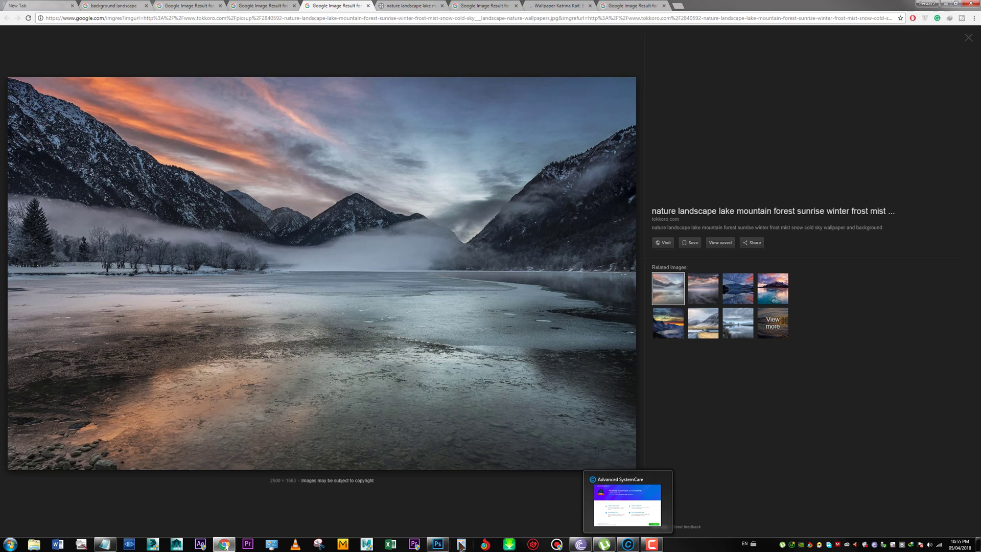
pyautogui.click(437, 544)
pyautogui.hotkey('ctrl', 'v')
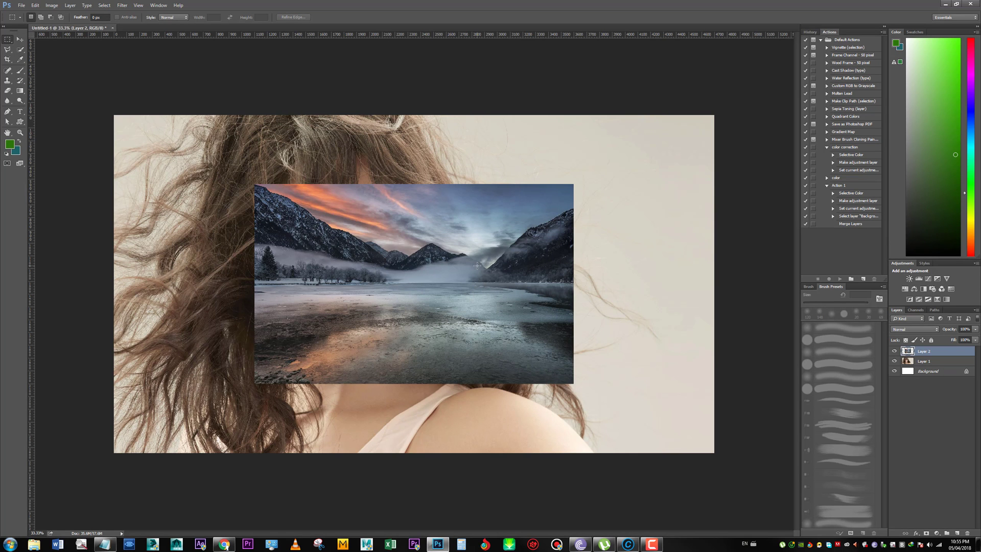
pyautogui.hotkey('ctrl', 'v')
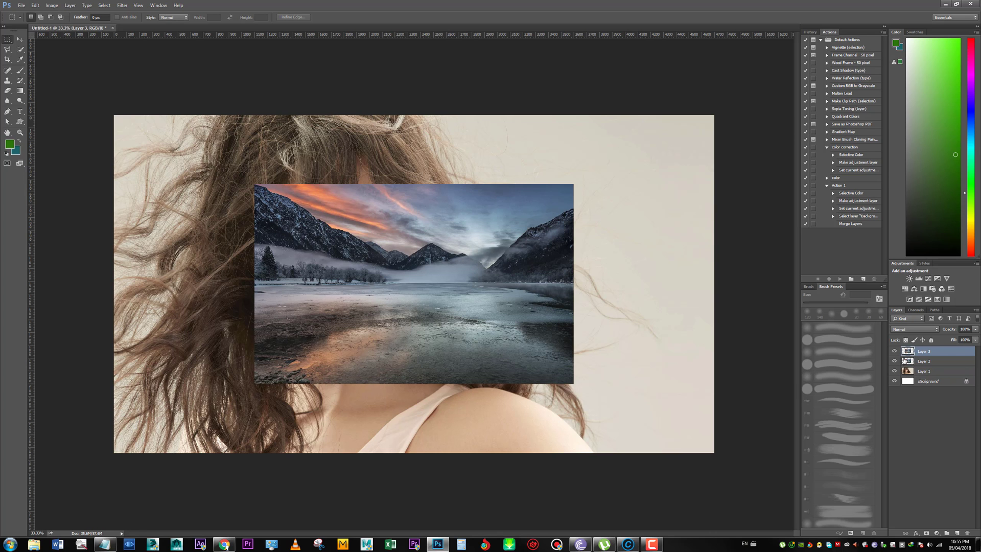
# - Delete the duplicate lake layer and bring the portrait layer above the remaining lake layer
pyautogui.moveTo(958, 427); pyautogui.dragTo(967, 533)
pyautogui.hotkey('ctrl', ']')
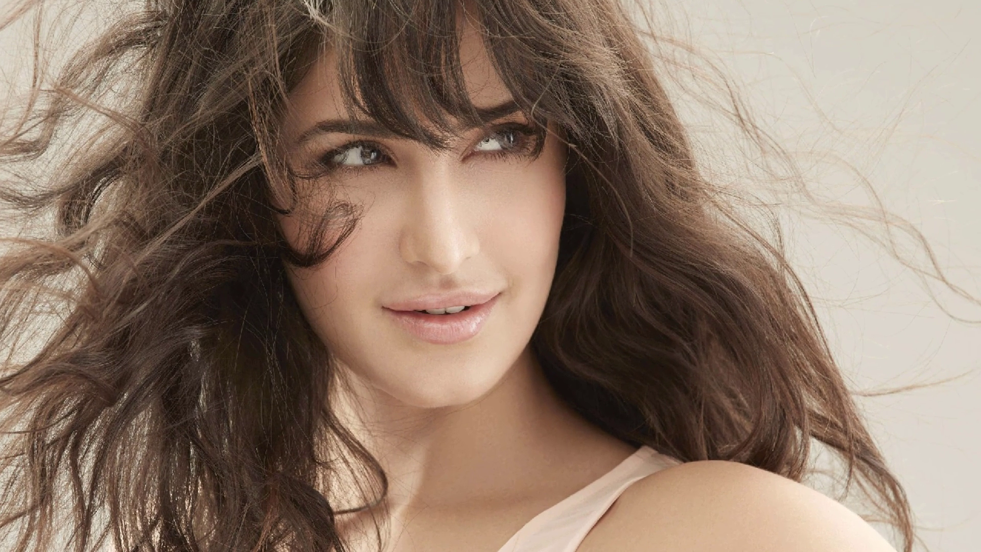
# - Select the woman's face, hair and shoulders with Quick Selection and turn the selection into a layer mask on the portrait
pyautogui.moveTo(715, 546); pyautogui.dragTo(654, 536)
pyautogui.moveTo(575, 490)
pyautogui.mouseDown()
pyautogui.moveTo(534, 428)
pyautogui.moveTo(495, 322)
pyautogui.moveTo(455, 156)
pyautogui.moveTo(399, 19)
pyautogui.mouseUp()
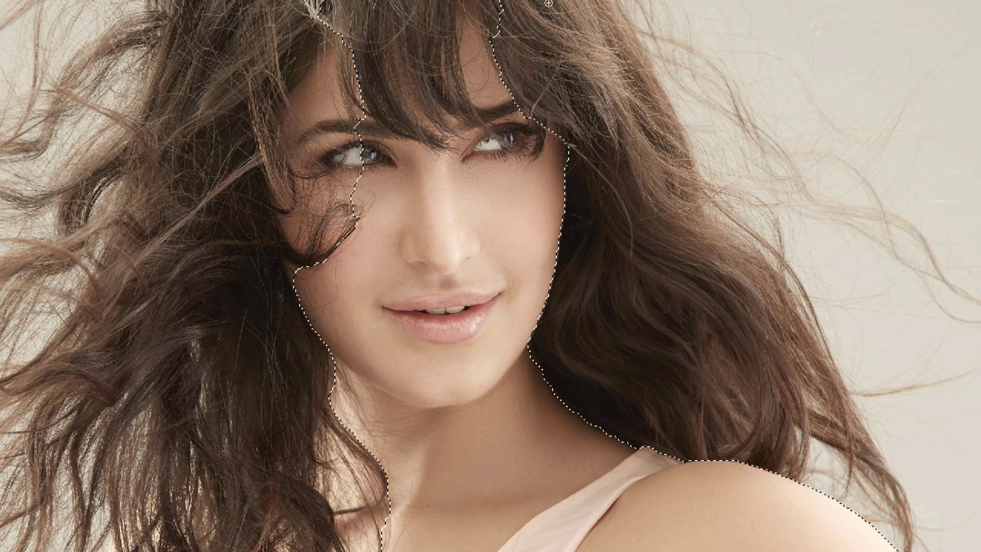
pyautogui.moveTo(594, 79); pyautogui.dragTo(625, 185)
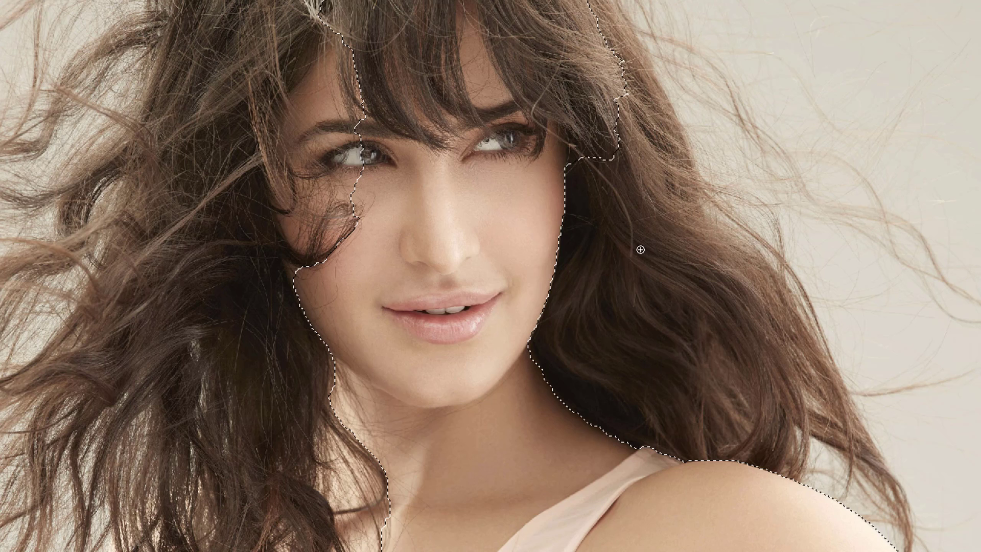
pyautogui.moveTo(640, 249); pyautogui.dragTo(674, 327)
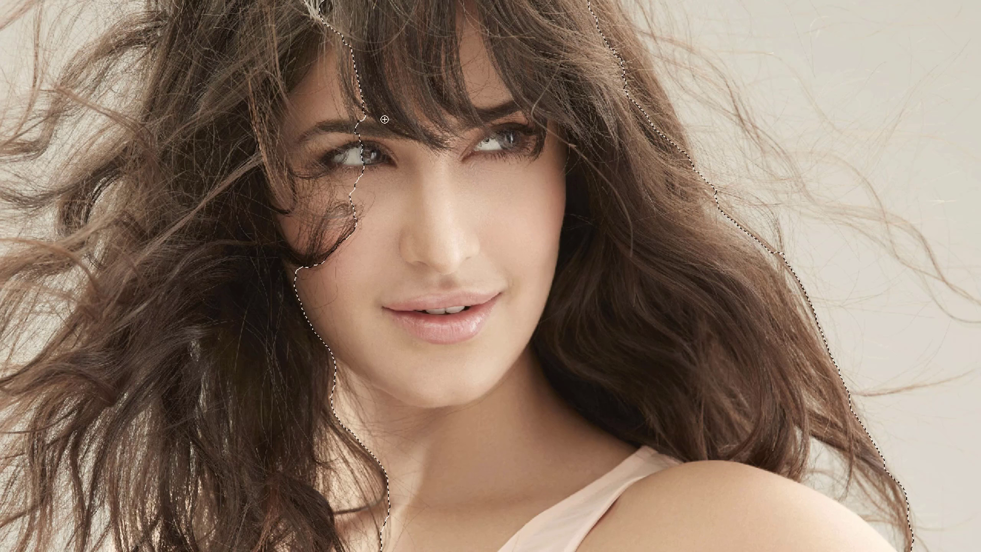
pyautogui.moveTo(377, 118); pyautogui.dragTo(326, 112)
pyautogui.moveTo(259, 76)
pyautogui.mouseDown()
pyautogui.moveTo(238, 36)
pyautogui.moveTo(243, 500)
pyautogui.mouseUp()
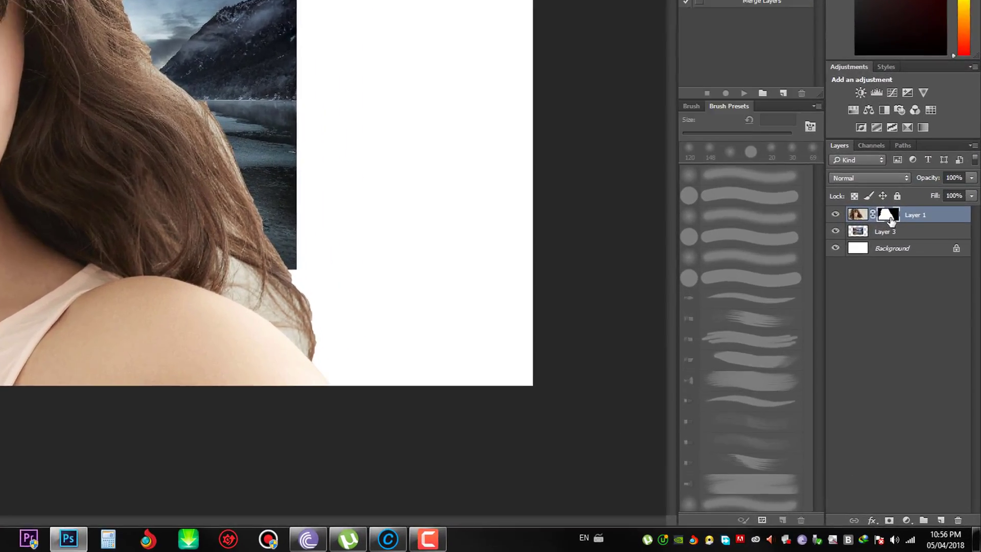
# - Refine the portrait's layer mask by painting over the loose hair on both sides with a size 178 refine radius brush, and apply it
pyautogui.rightClick(925, 352)
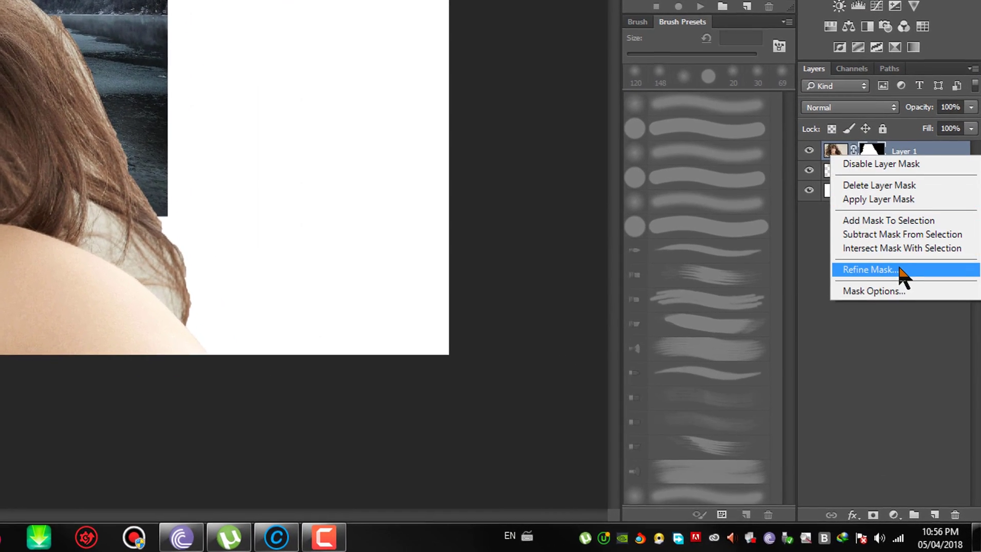
pyautogui.click(898, 269)
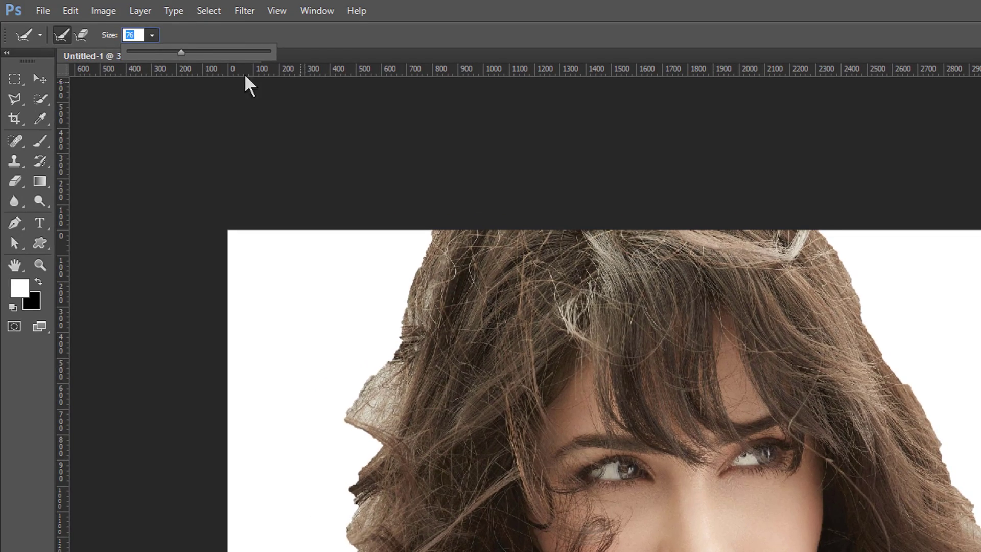
pyautogui.click(209, 53)
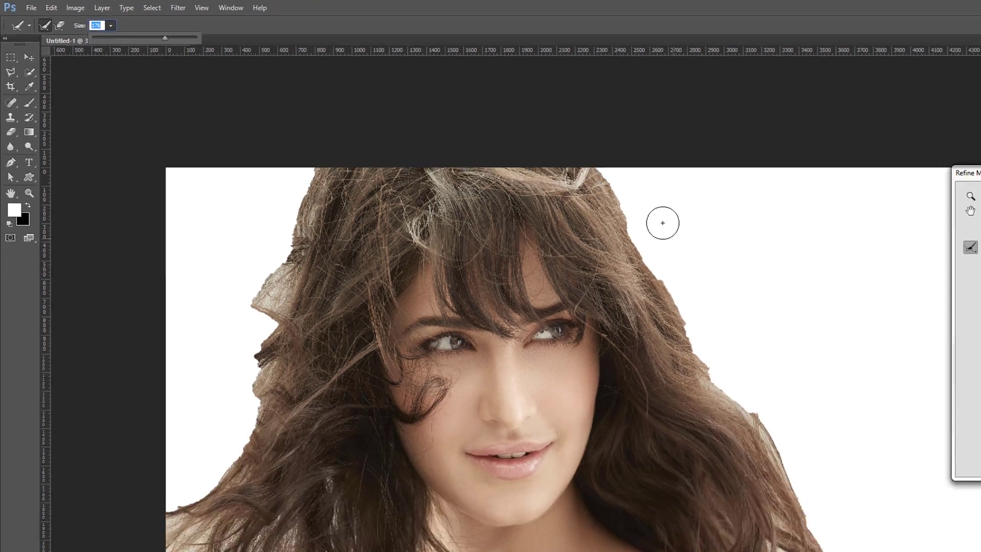
pyautogui.moveTo(662, 222)
pyautogui.mouseDown()
pyautogui.moveTo(624, 185)
pyautogui.moveTo(672, 191)
pyautogui.moveTo(665, 211)
pyautogui.moveTo(734, 282)
pyautogui.mouseUp()
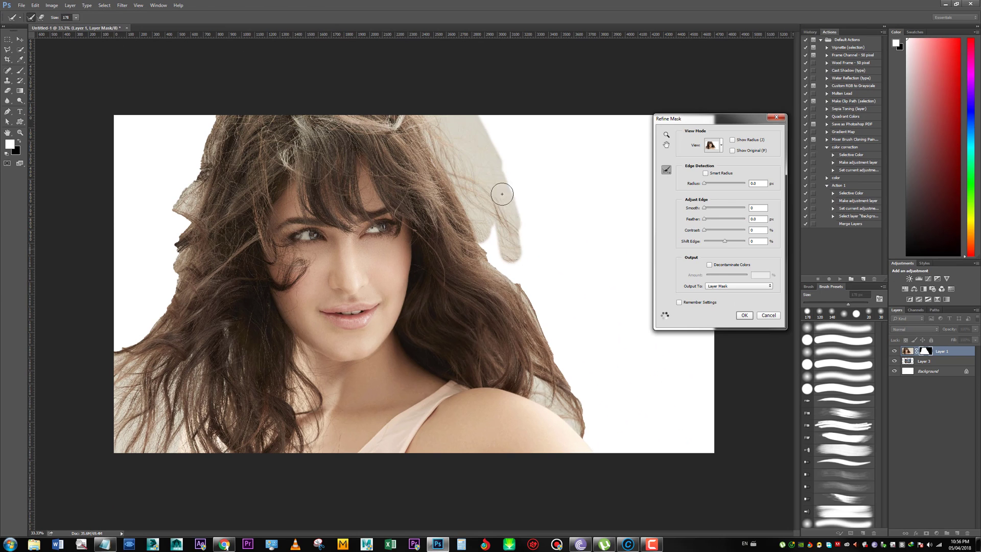
pyautogui.moveTo(501, 194)
pyautogui.mouseDown()
pyautogui.moveTo(549, 230)
pyautogui.moveTo(559, 204)
pyautogui.moveTo(601, 308)
pyautogui.moveTo(592, 213)
pyautogui.moveTo(520, 178)
pyautogui.moveTo(516, 302)
pyautogui.moveTo(482, 220)
pyautogui.moveTo(568, 273)
pyautogui.moveTo(528, 281)
pyautogui.moveTo(595, 415)
pyautogui.moveTo(579, 364)
pyautogui.moveTo(600, 423)
pyautogui.moveTo(610, 399)
pyautogui.moveTo(613, 281)
pyautogui.moveTo(650, 359)
pyautogui.moveTo(636, 304)
pyautogui.moveTo(682, 365)
pyautogui.mouseUp()
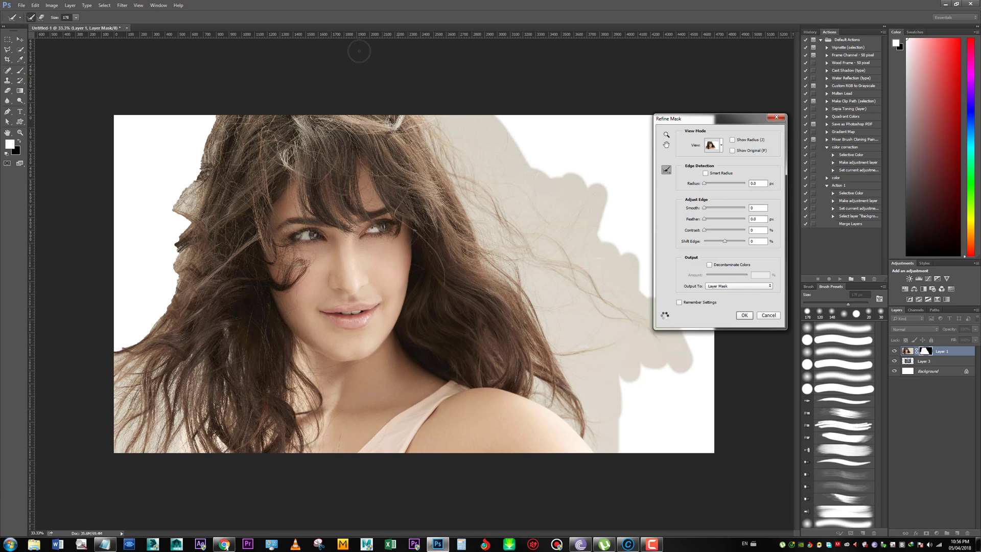
pyautogui.moveTo(209, 121)
pyautogui.mouseDown()
pyautogui.moveTo(153, 220)
pyautogui.moveTo(135, 102)
pyautogui.moveTo(163, 173)
pyautogui.moveTo(163, 286)
pyautogui.moveTo(145, 327)
pyautogui.moveTo(123, 241)
pyautogui.mouseUp()
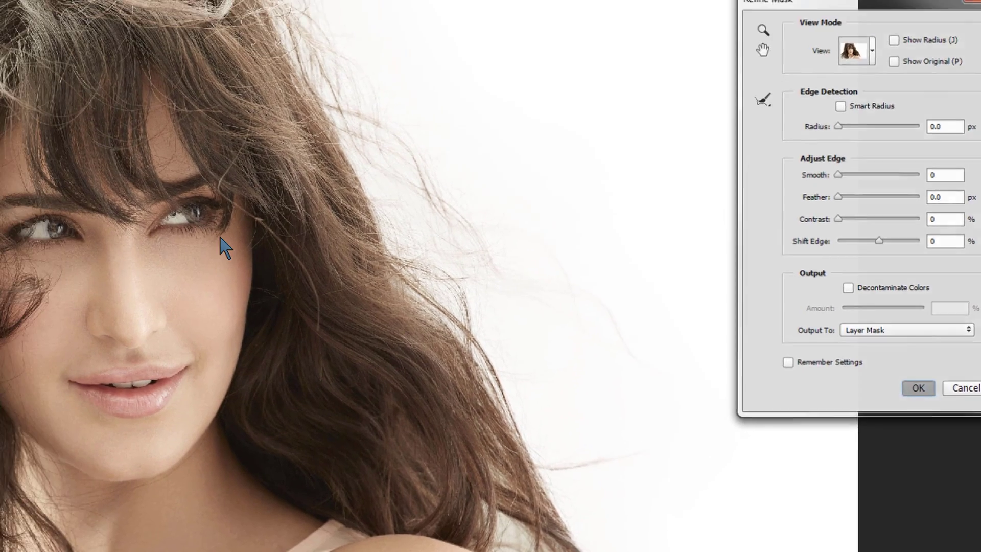
pyautogui.press('Return')
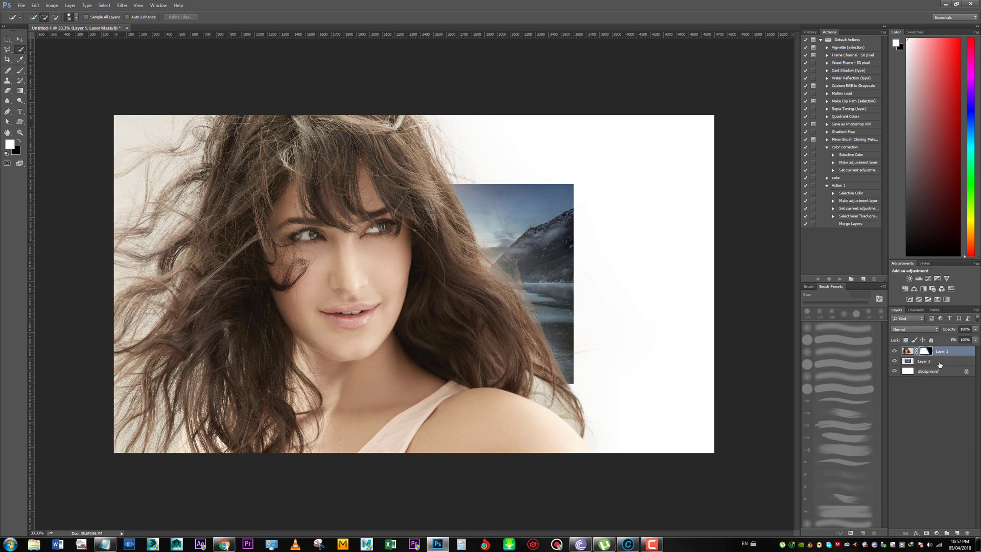
# - Scale the lake layer up to about 207% so it covers the whole canvas, and shift it slightly to the right
pyautogui.click(905, 363)
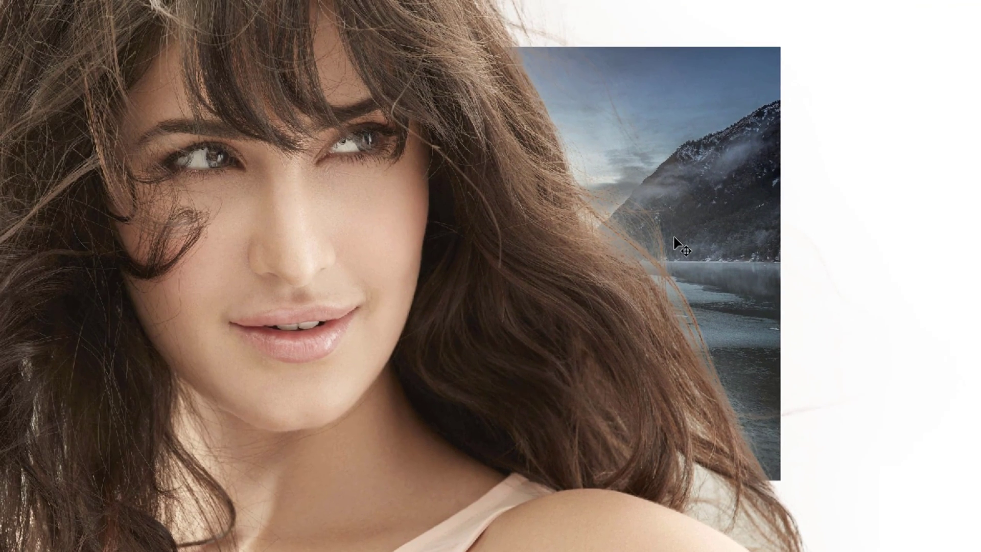
pyautogui.hotkey('ctrl', 't')
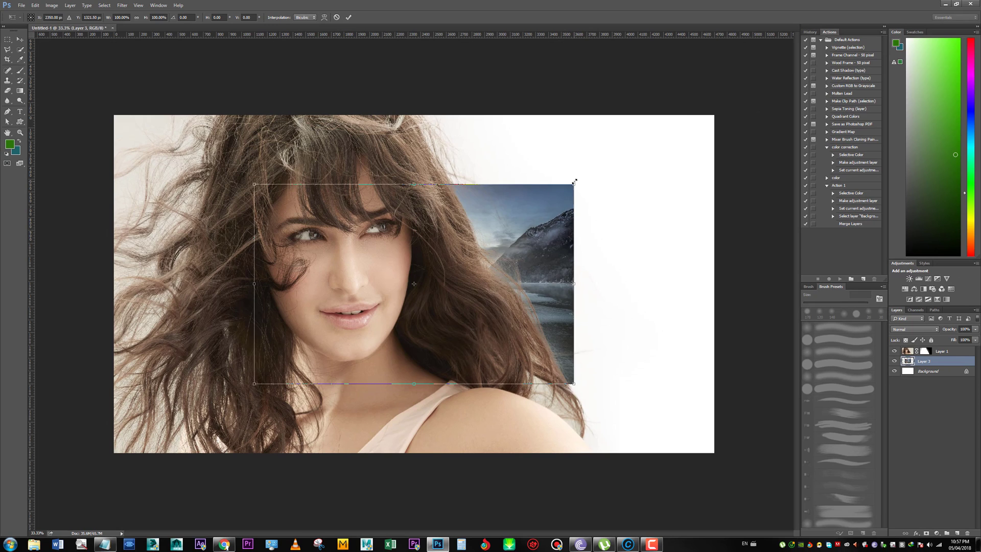
pyautogui.moveTo(574, 182); pyautogui.dragTo(744, 72)
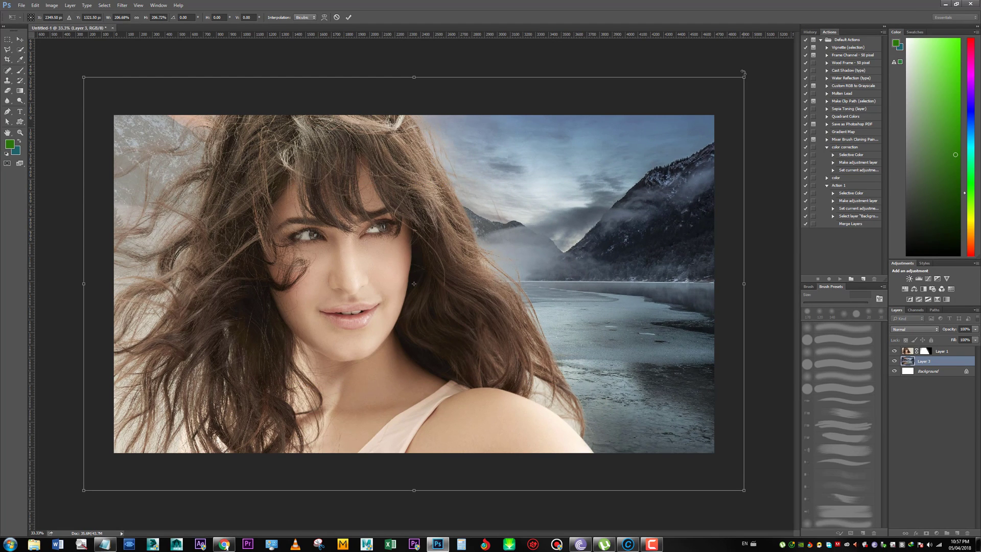
pyautogui.press('w')
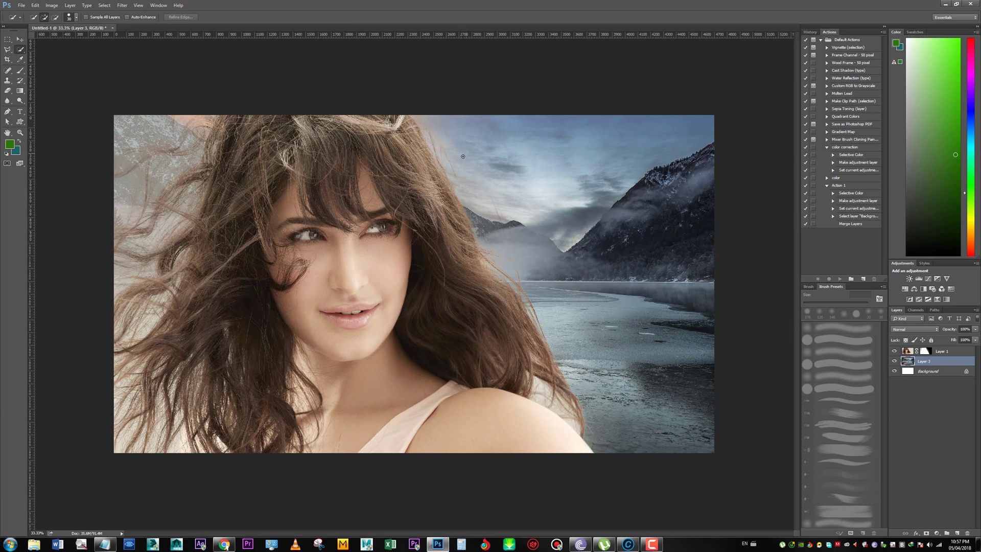
pyautogui.press('v')
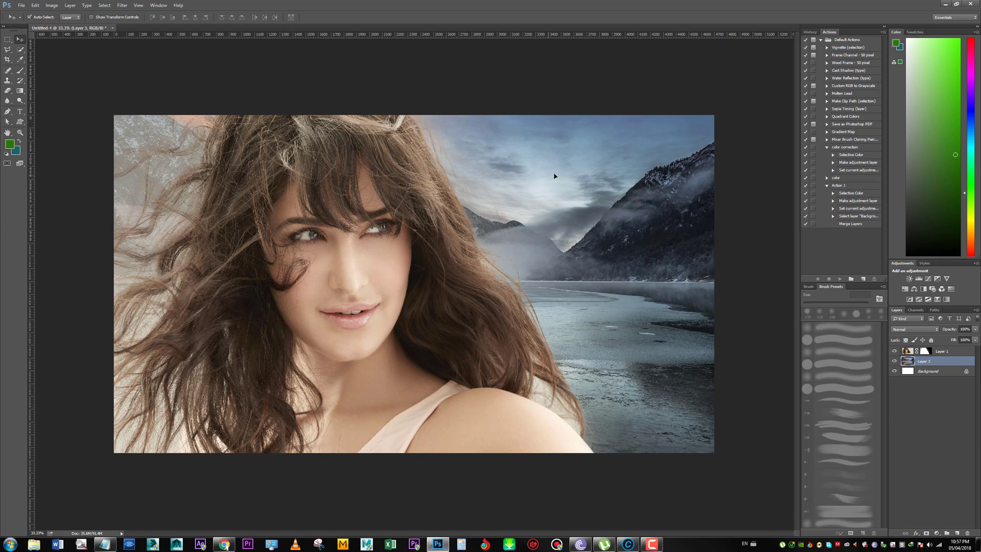
pyautogui.moveTo(553, 176)
pyautogui.mouseDown()
pyautogui.moveTo(591, 178)
pyautogui.moveTo(567, 180)
pyautogui.mouseUp()
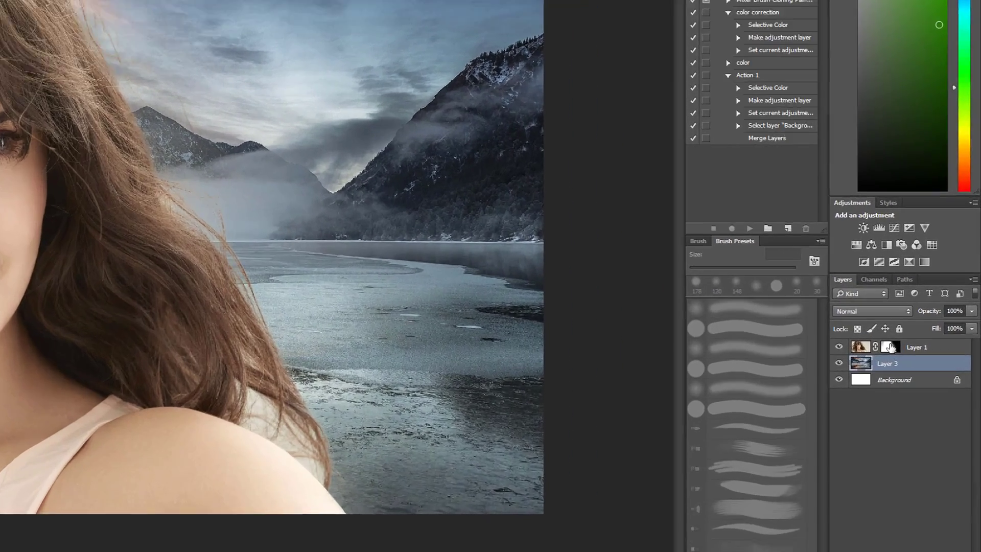
# - Try tightening the portrait's layer mask with Levels, using a black input of 161 and a midtone of 1.33
pyautogui.click(925, 351)
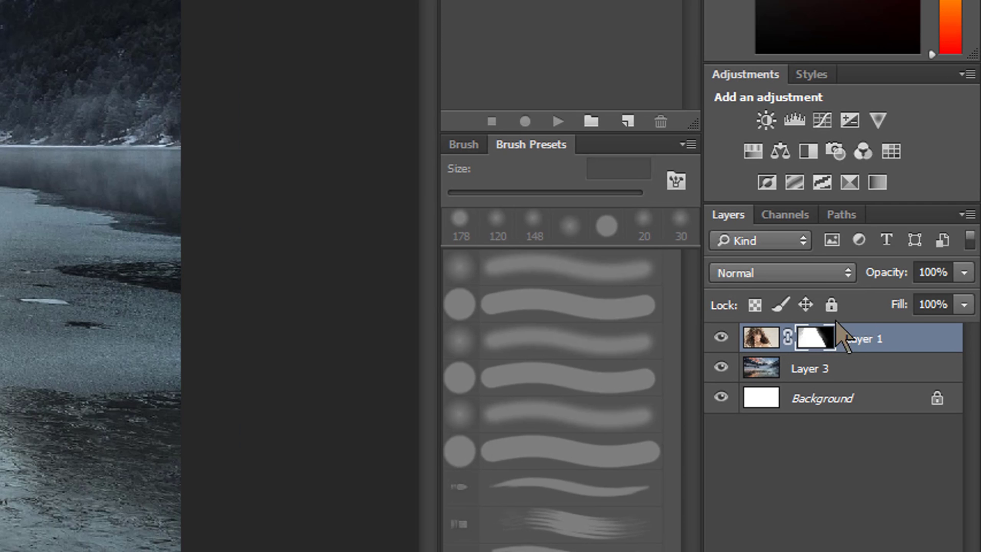
pyautogui.moveTo(812, 342); pyautogui.dragTo(815, 343)
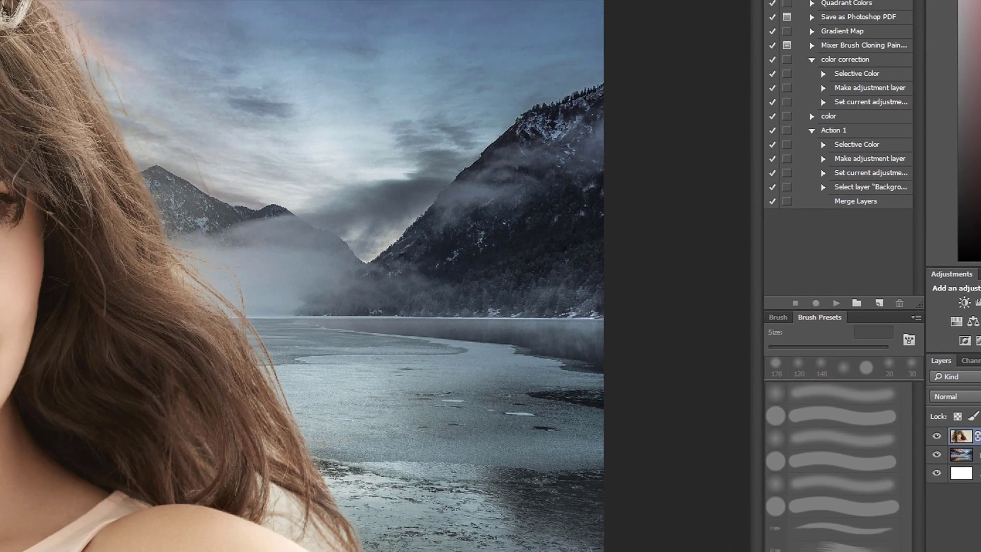
pyautogui.hotkey('ctrl', 'l')
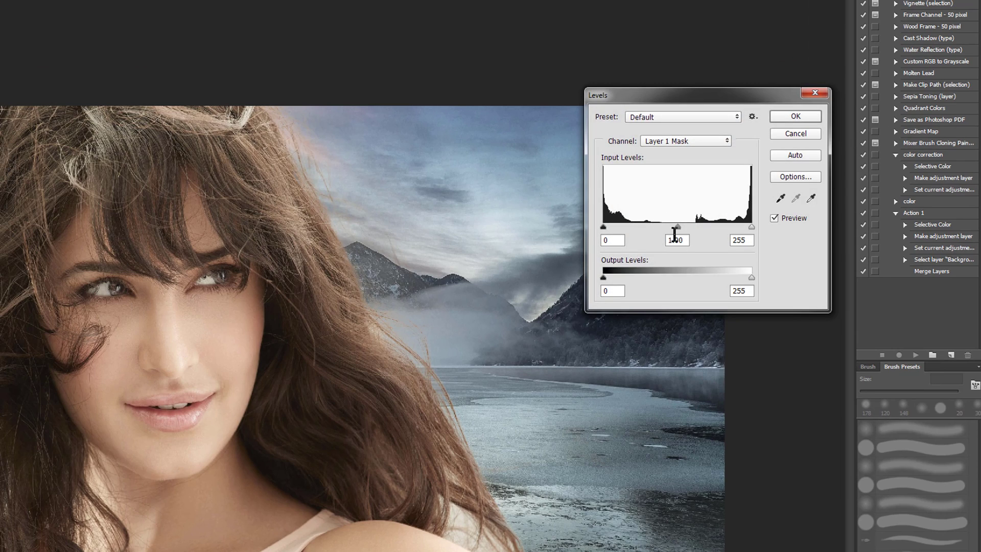
pyautogui.moveTo(678, 227)
pyautogui.mouseDown()
pyautogui.moveTo(720, 226)
pyautogui.moveTo(658, 231)
pyautogui.mouseUp()
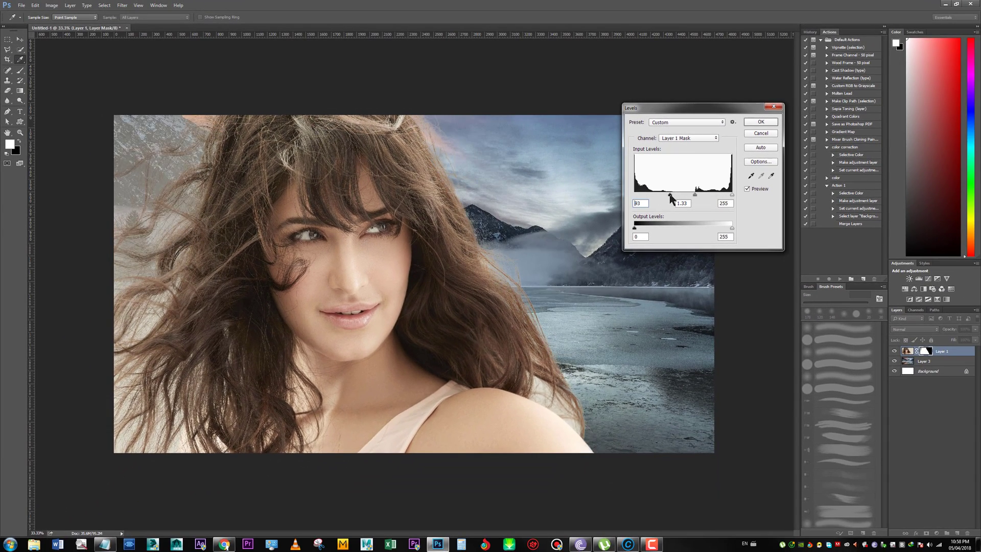
pyautogui.moveTo(671, 198); pyautogui.dragTo(697, 198)
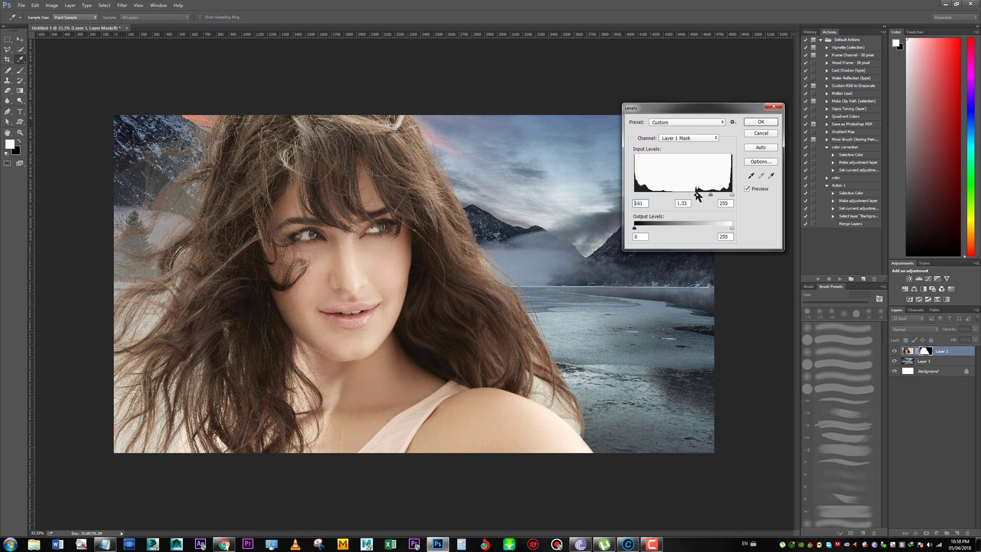
pyautogui.click(760, 121)
pyautogui.press('v')
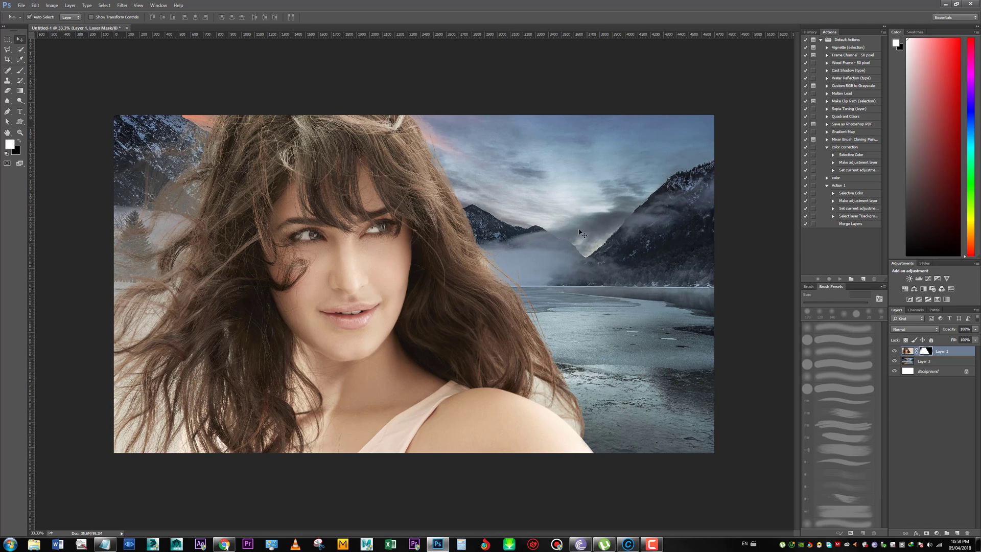
# - Try refining the portrait's layer mask once more with Refine Mask
pyautogui.click(908, 360)
pyautogui.click(925, 351)
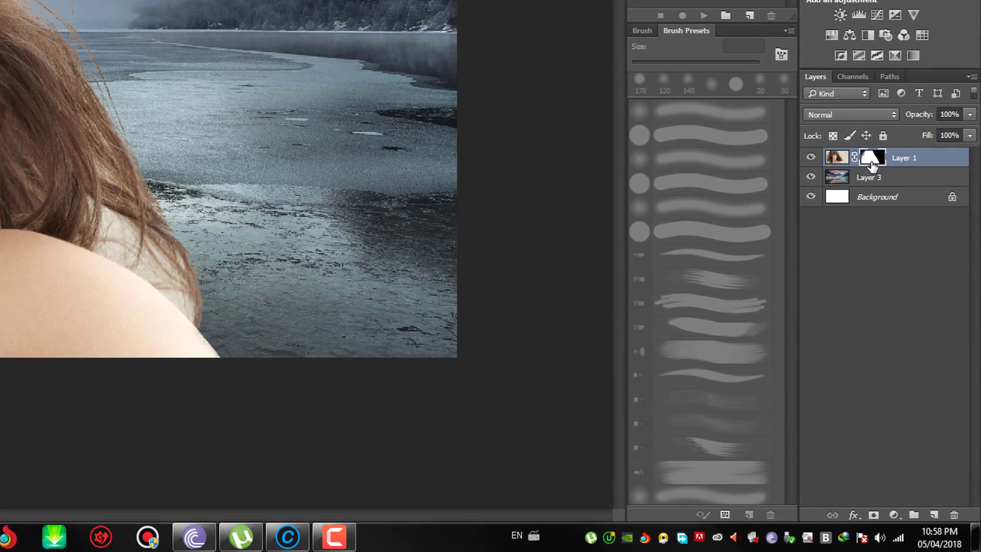
pyautogui.rightClick(872, 159)
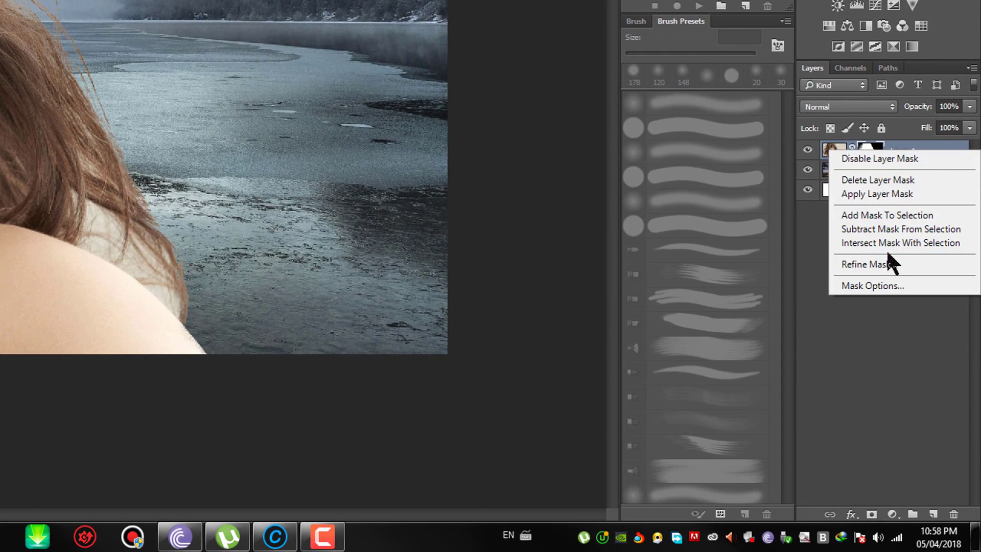
pyautogui.click(828, 262)
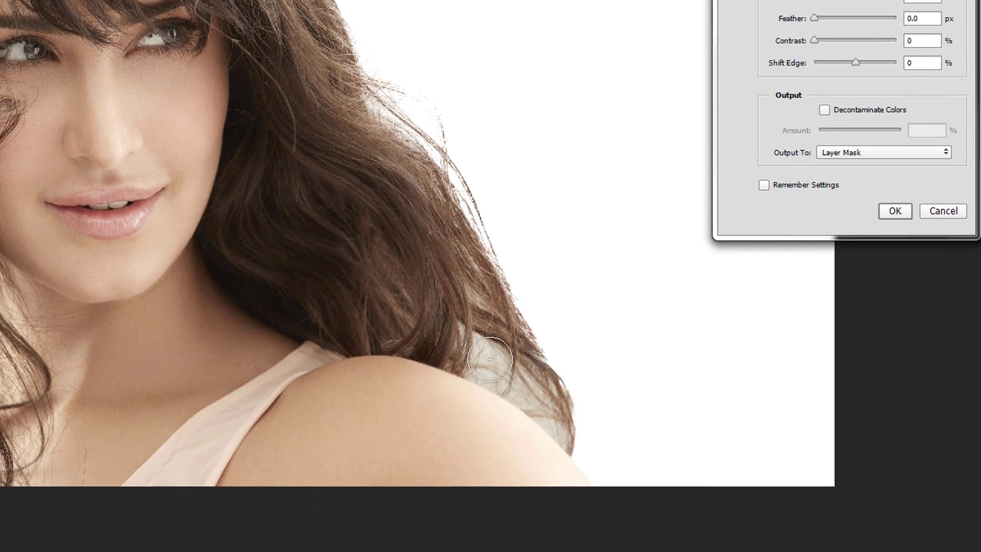
pyautogui.press('Return')
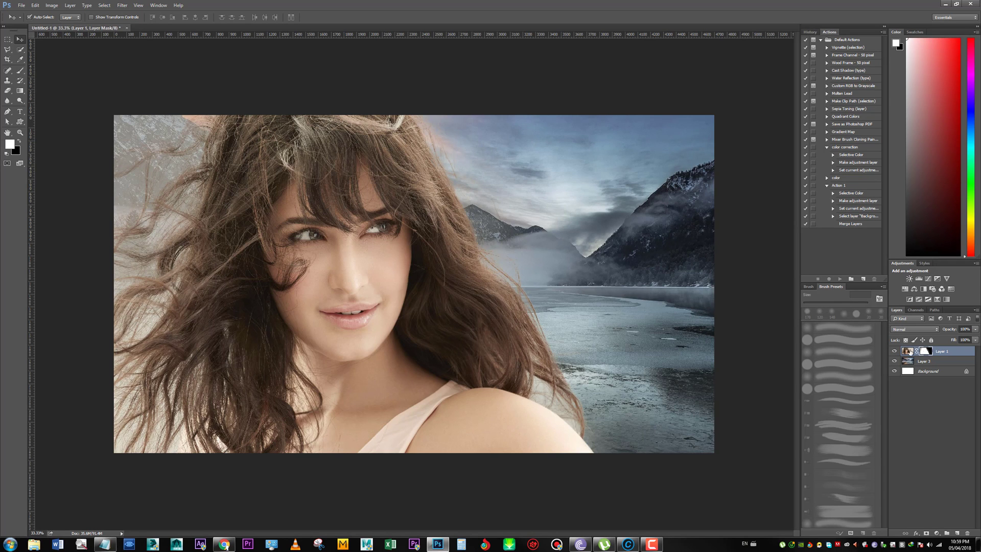
# - Set the midtone level of the portrait's layer mask to 0.18 with Levels, and move the portrait to the left
pyautogui.hotkey('ctrl', 'l')
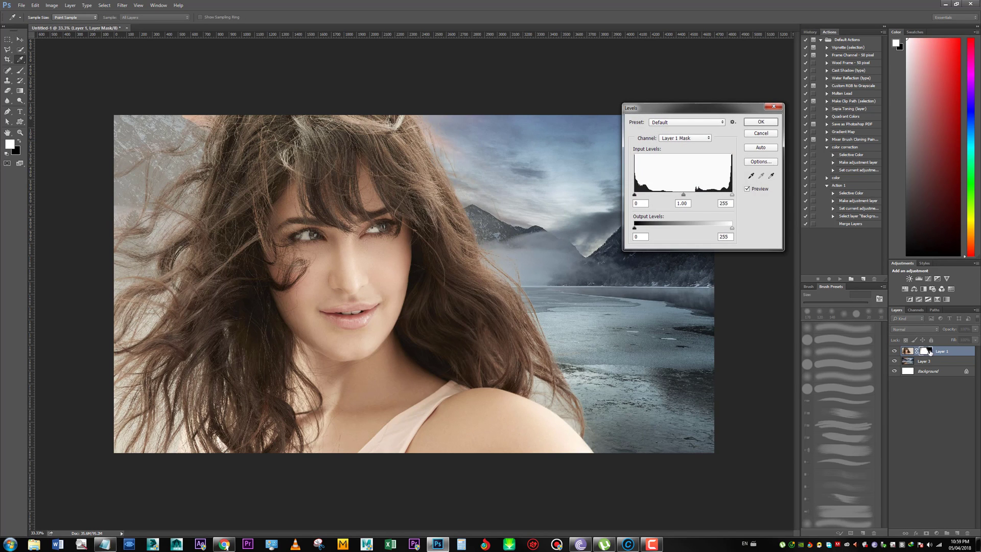
pyautogui.moveTo(683, 197); pyautogui.dragTo(722, 199)
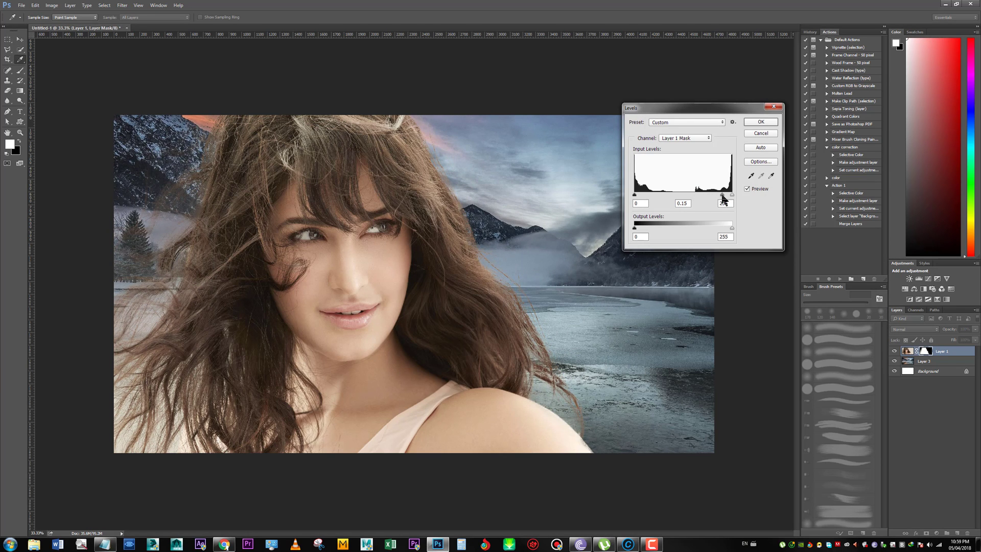
pyautogui.click(760, 123)
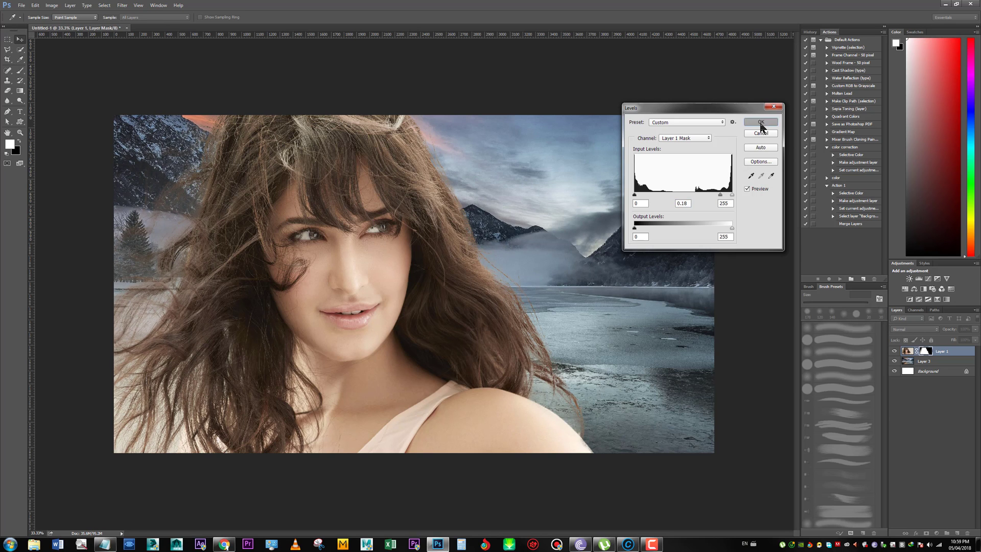
pyautogui.moveTo(179, 197); pyautogui.dragTo(125, 197)
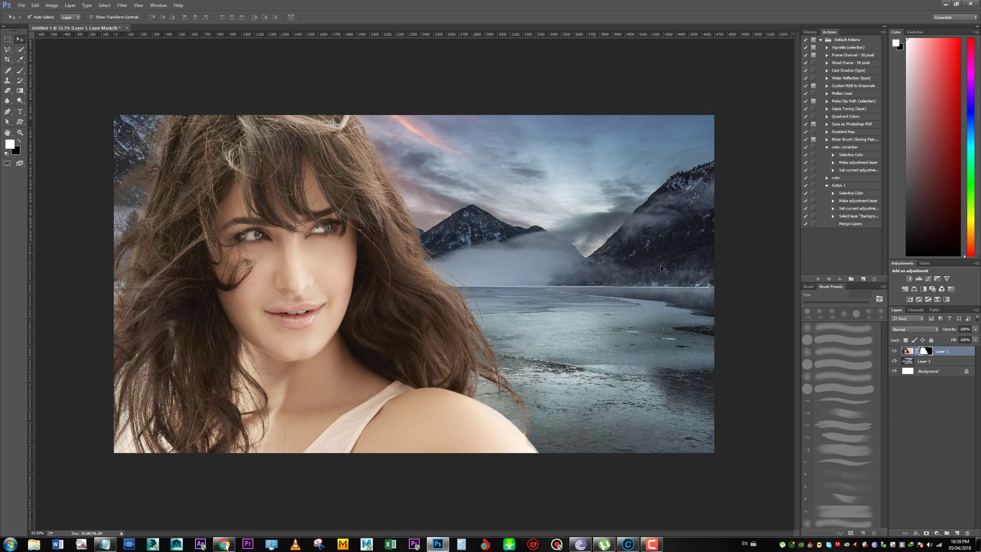
# - Add a Levels adjustment layer directly above the lake layer and brighten it with a midtone value of 1.76
pyautogui.click(908, 363)
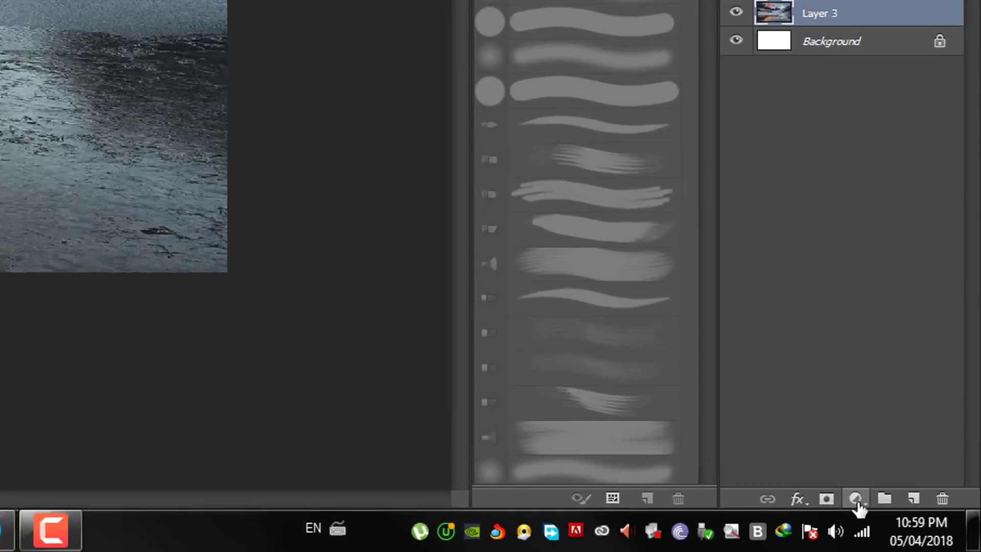
pyautogui.click(916, 525)
pyautogui.click(922, 368)
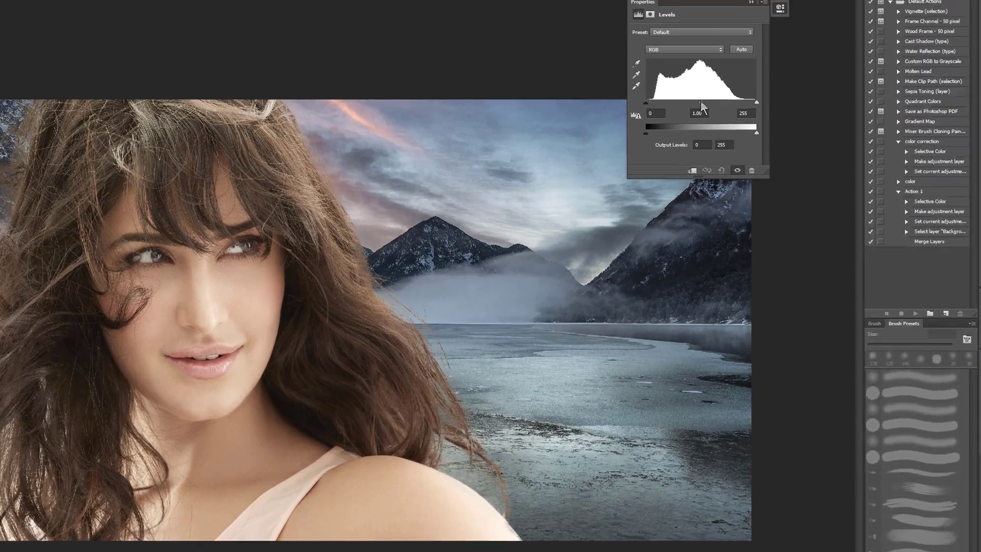
pyautogui.moveTo(636, 62); pyautogui.dragTo(645, 62)
pyautogui.moveTo(951, 253); pyautogui.dragTo(851, 257)
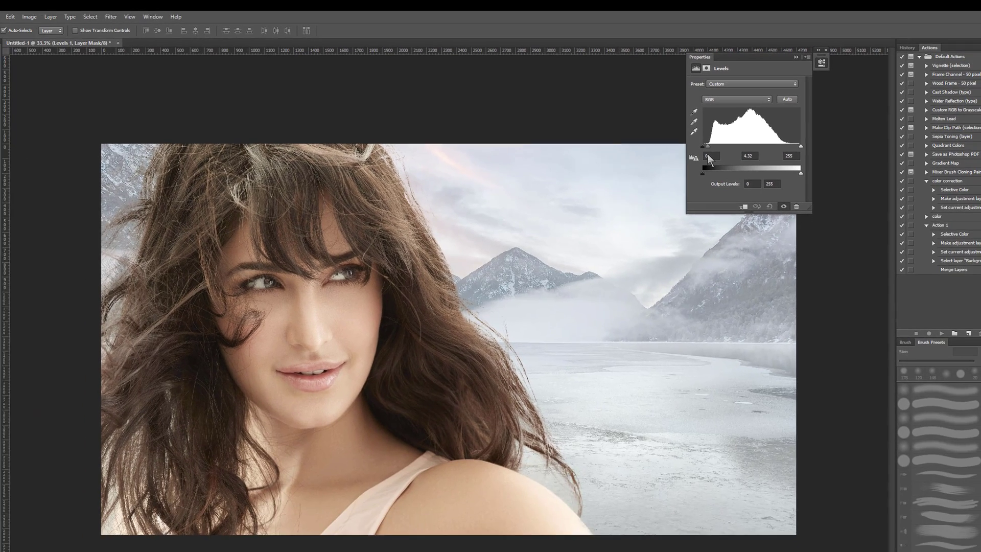
pyautogui.moveTo(707, 154); pyautogui.dragTo(733, 146)
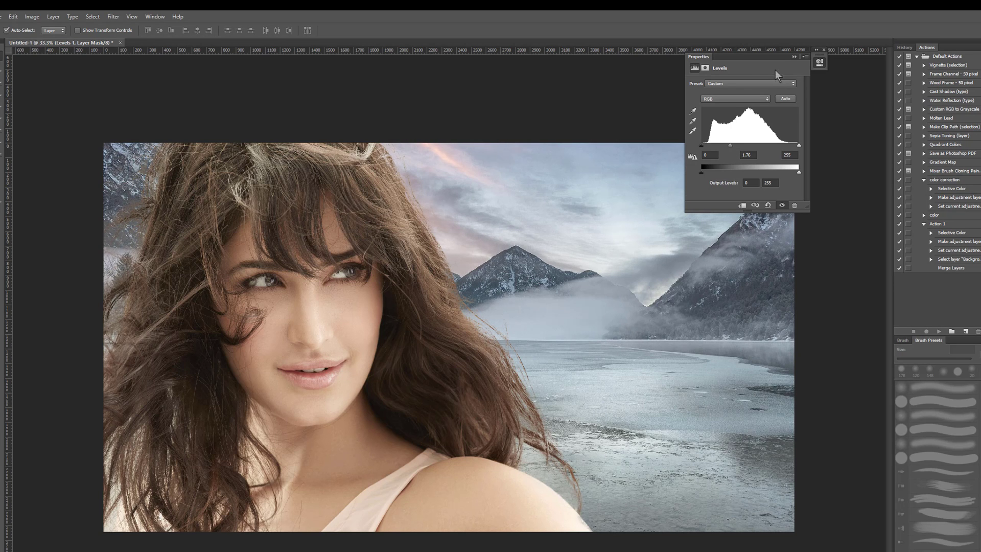
pyautogui.click(793, 57)
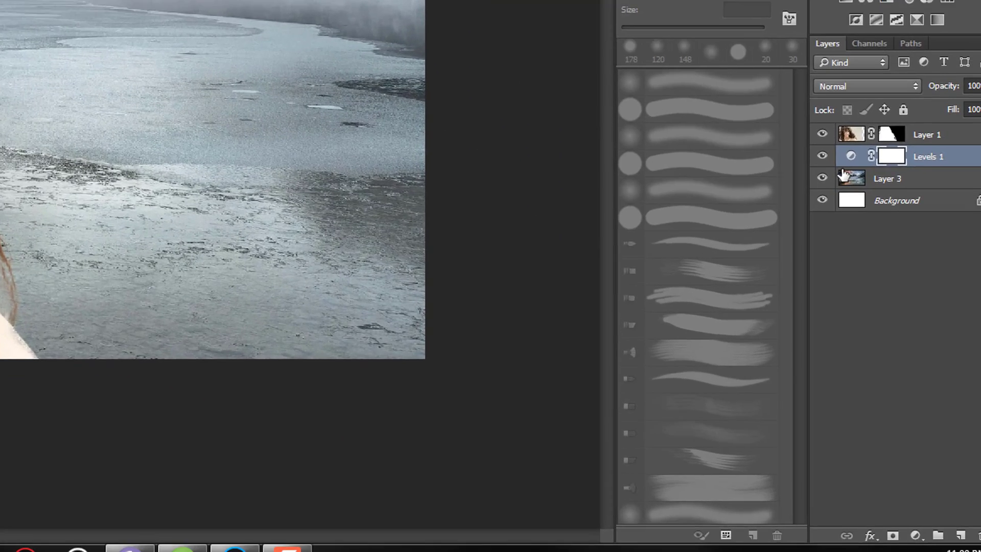
# - Duplicate the lake layer
pyautogui.click(980, 437)
pyautogui.moveTo(787, 81); pyautogui.dragTo(920, 501)
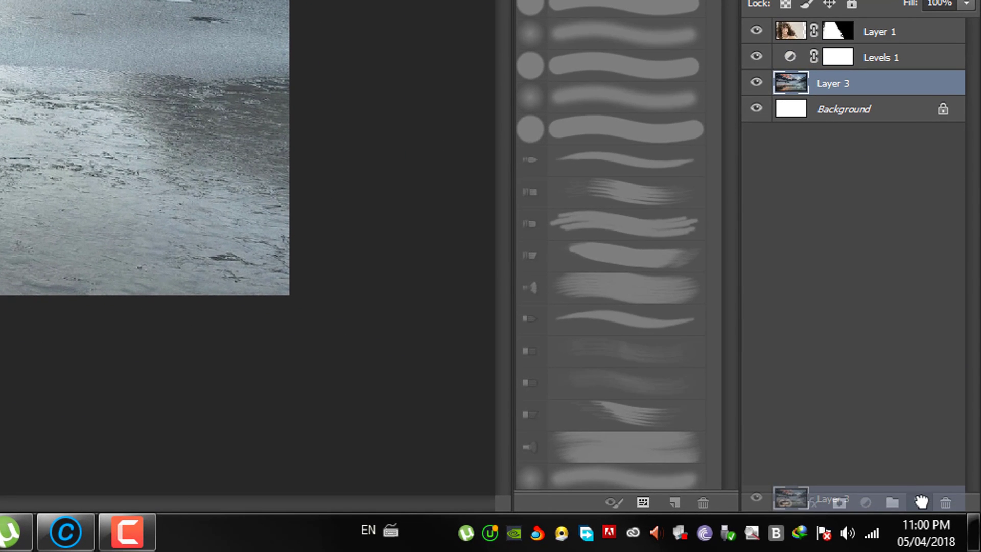
pyautogui.moveTo(921, 502); pyautogui.dragTo(921, 501)
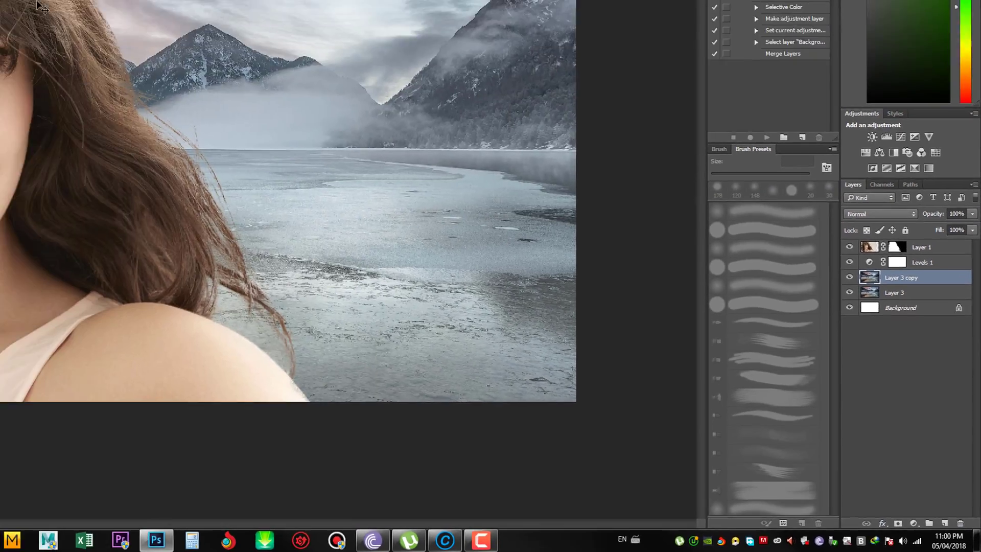
# - Apply a Gaussian Blur with a radius of 23.7 pixels to the duplicated lake layer
pyautogui.click(5, 1)
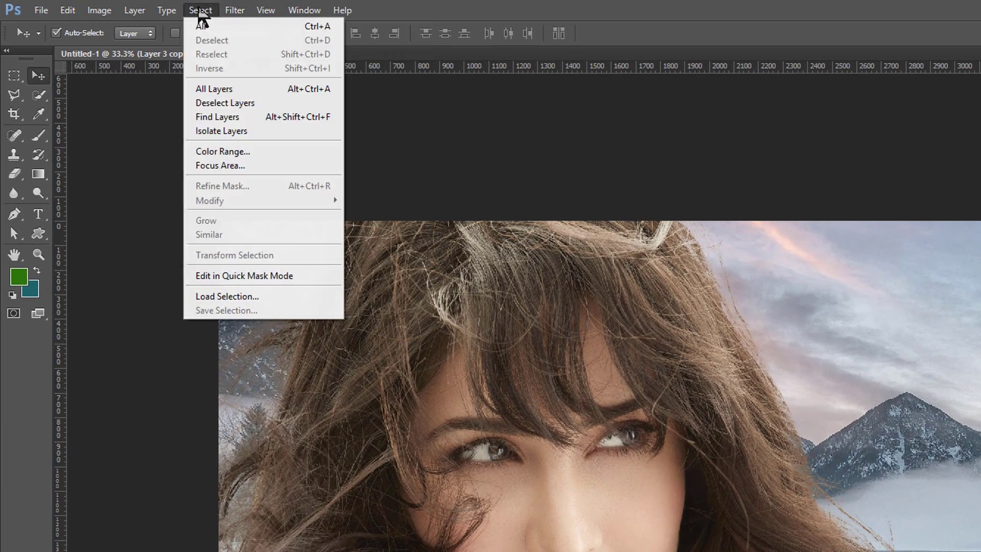
pyautogui.moveTo(287, 158)
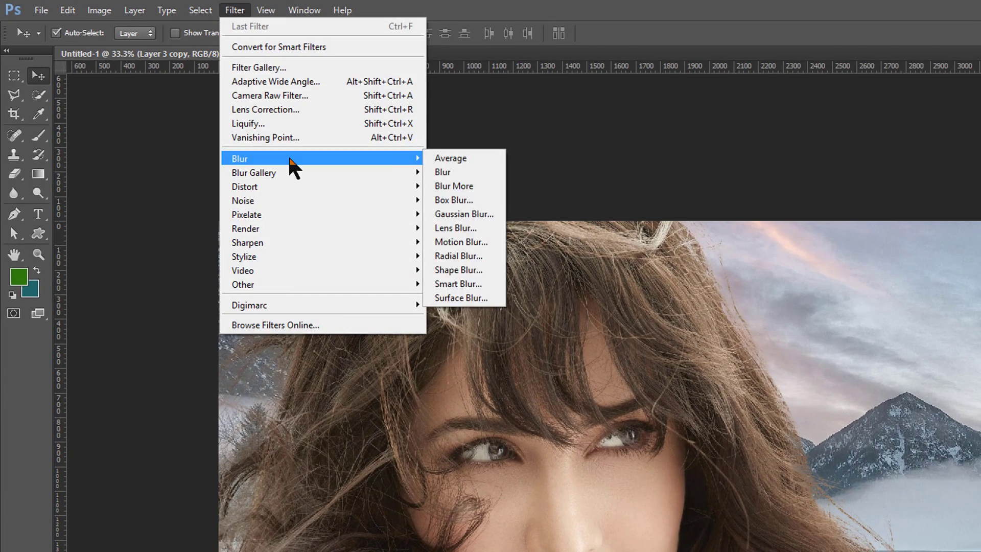
pyautogui.click(473, 215)
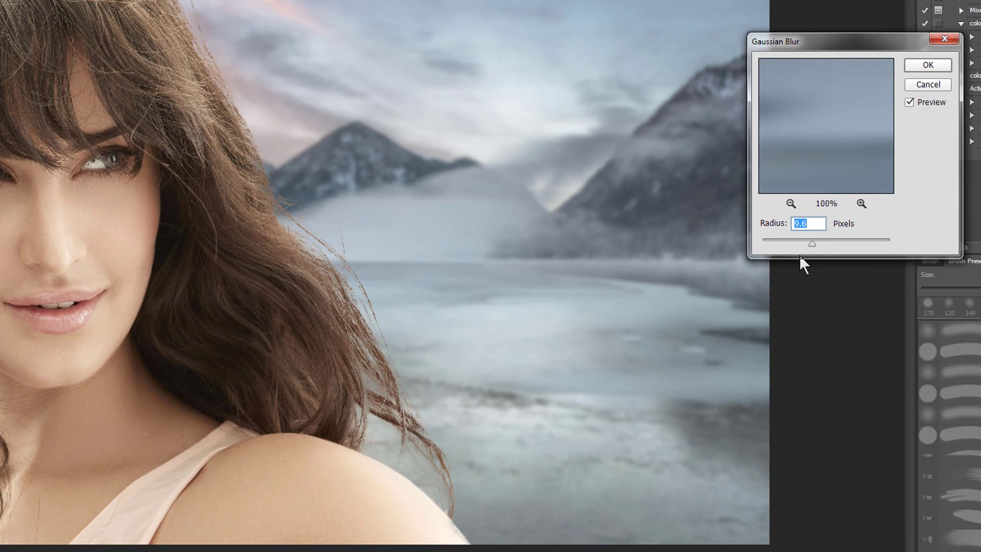
pyautogui.moveTo(859, 270); pyautogui.dragTo(865, 272)
pyautogui.moveTo(821, 247)
pyautogui.mouseDown()
pyautogui.moveTo(795, 253)
pyautogui.moveTo(816, 250)
pyautogui.mouseUp()
pyautogui.moveTo(815, 249); pyautogui.dragTo(822, 251)
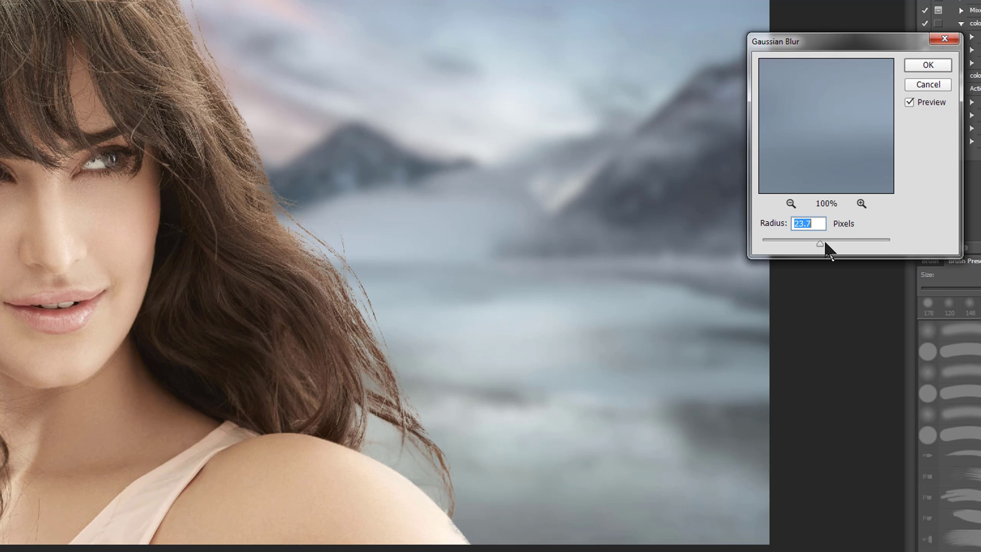
pyautogui.click(926, 67)
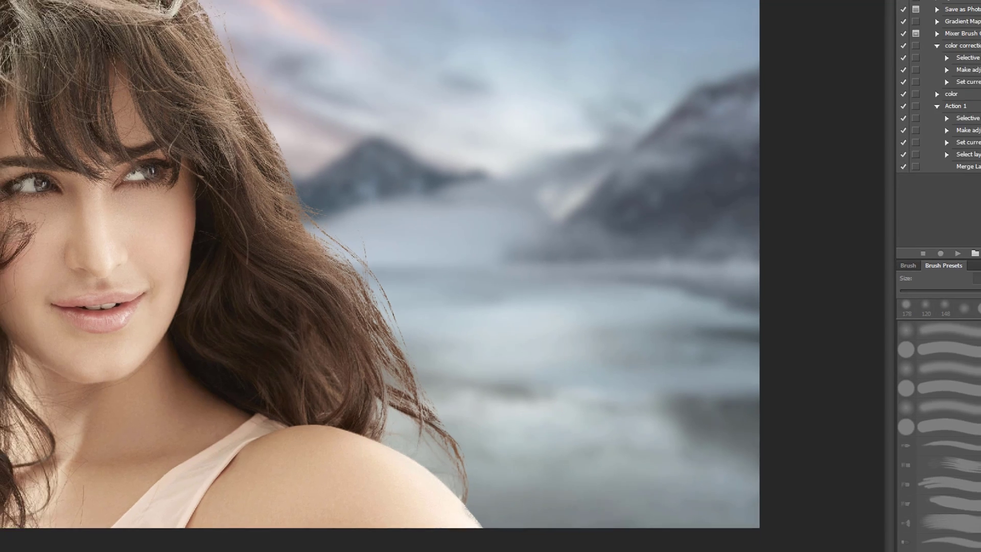
# - Add a Hue/Saturation adjustment layer directly above the blurred lake copy and set its saturation to +31
pyautogui.click(932, 532)
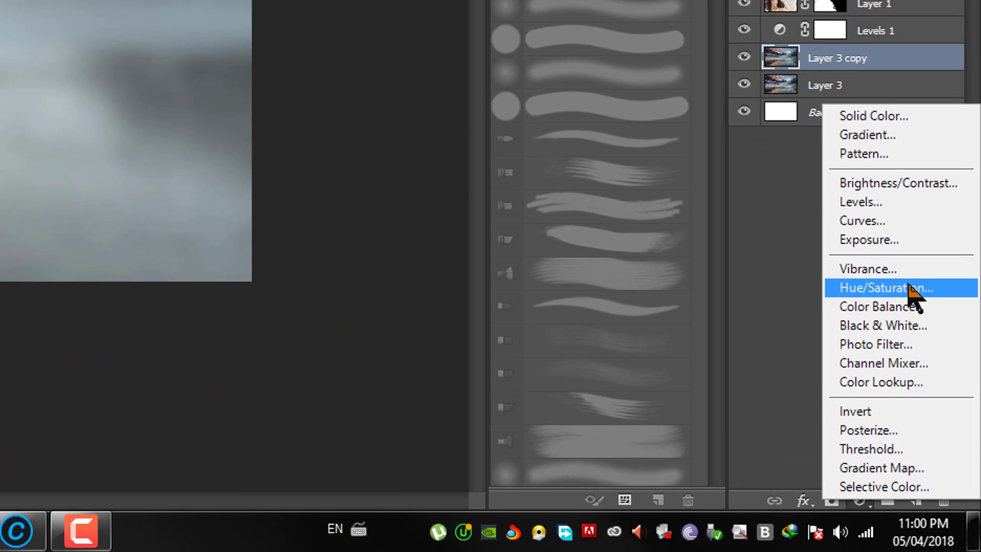
pyautogui.click(817, 480)
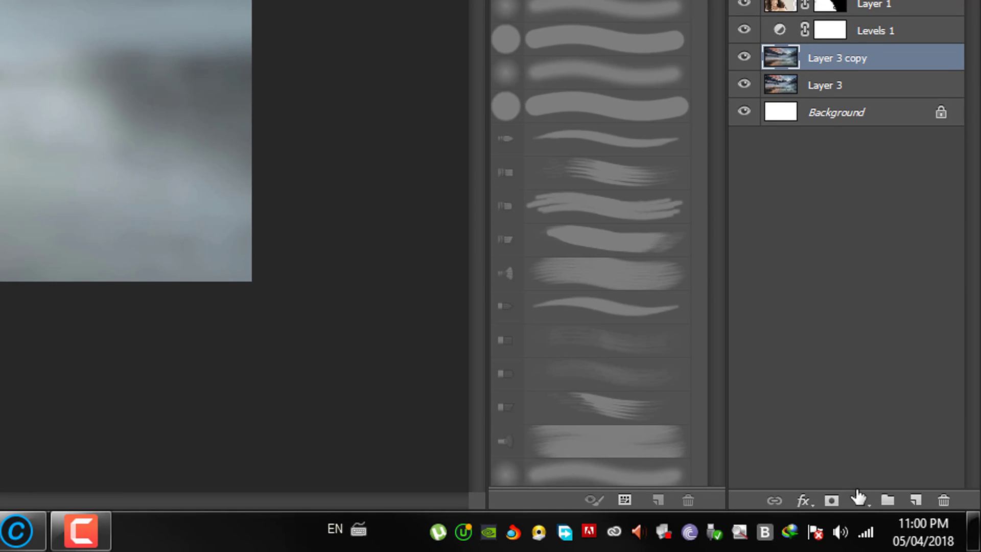
pyautogui.click(858, 498)
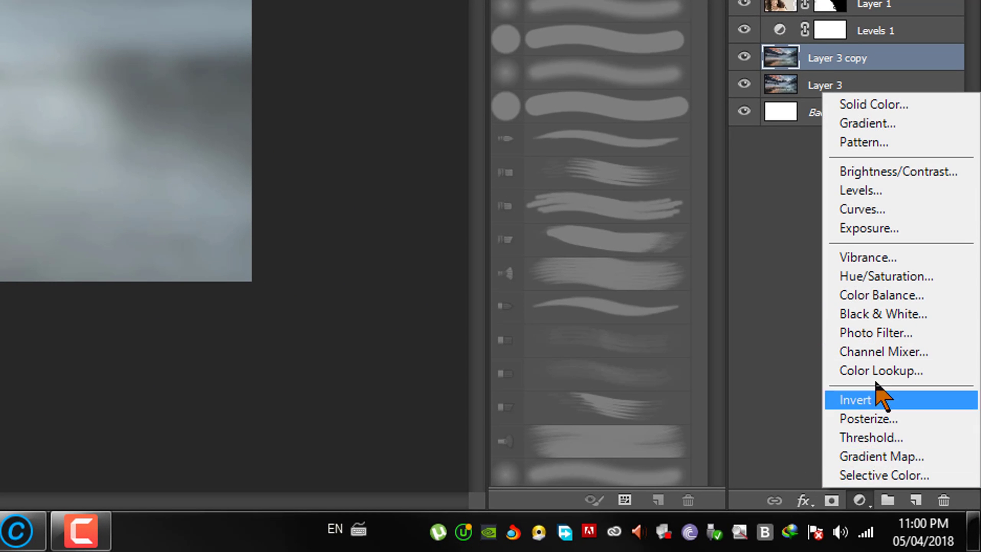
pyautogui.click(880, 279)
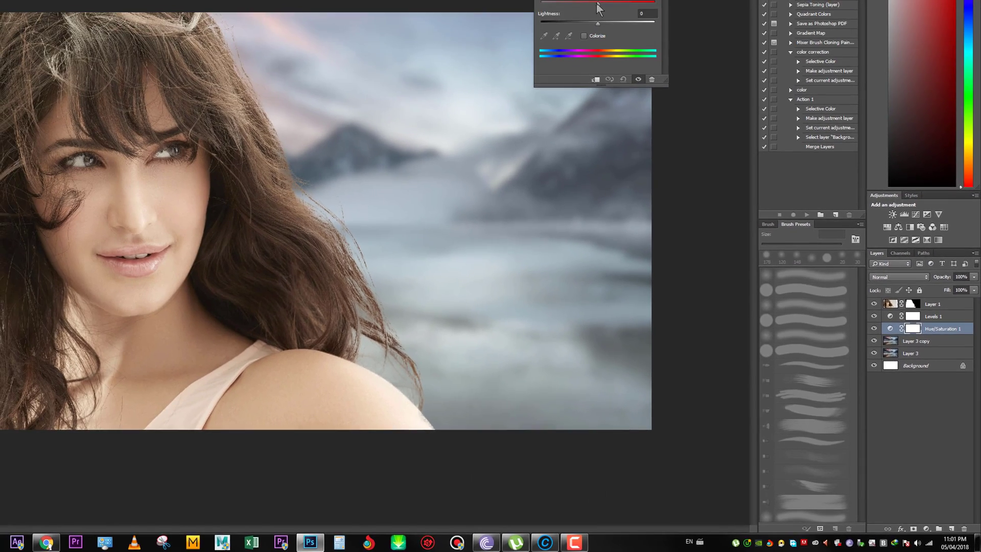
pyautogui.moveTo(597, 3); pyautogui.dragTo(633, 3)
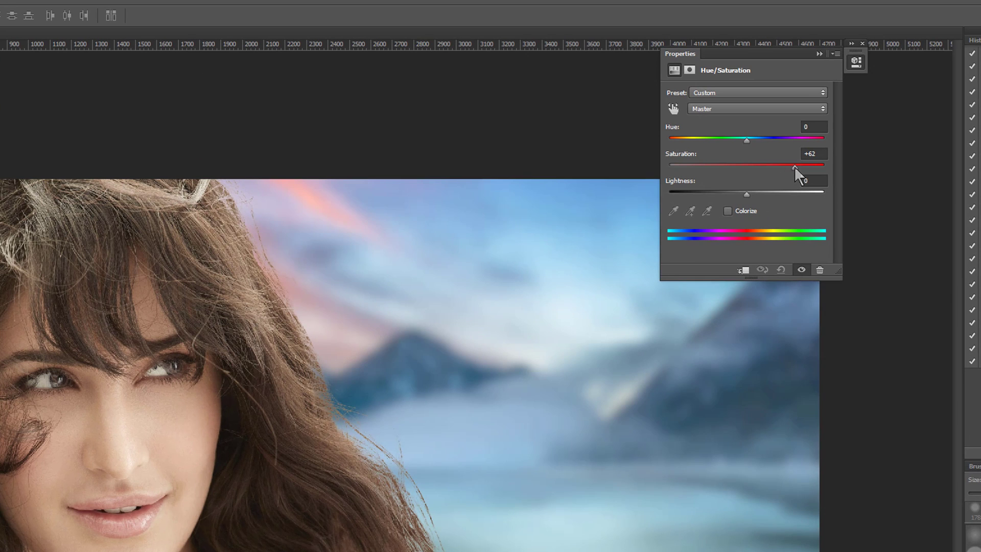
pyautogui.moveTo(799, 167); pyautogui.dragTo(726, 162)
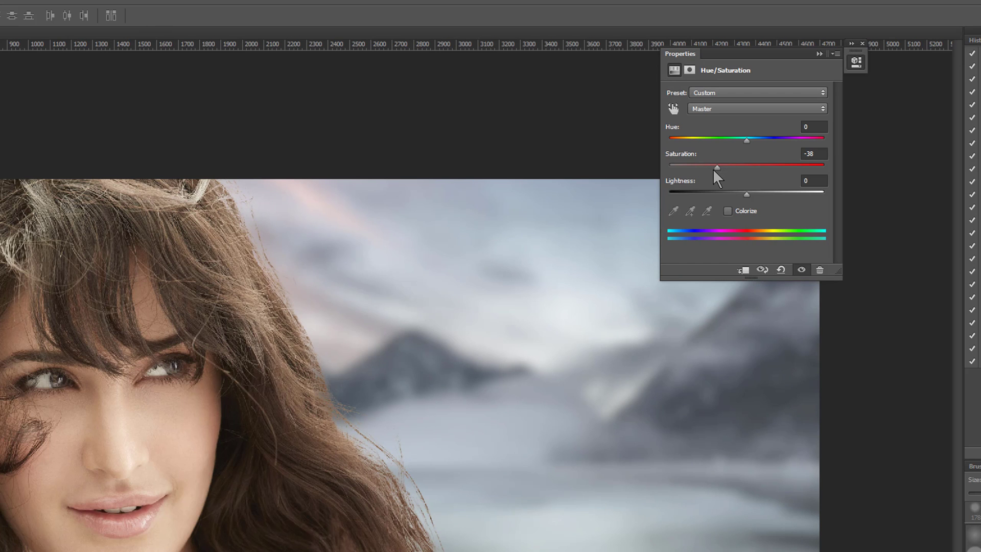
pyautogui.moveTo(708, 170); pyautogui.dragTo(765, 164)
# - Shift the lake's hue to a warm yellowish tone, with saturation +38 and lightness +12 in the Hue/Saturation adjustment
pyautogui.moveTo(743, 137); pyautogui.dragTo(722, 149)
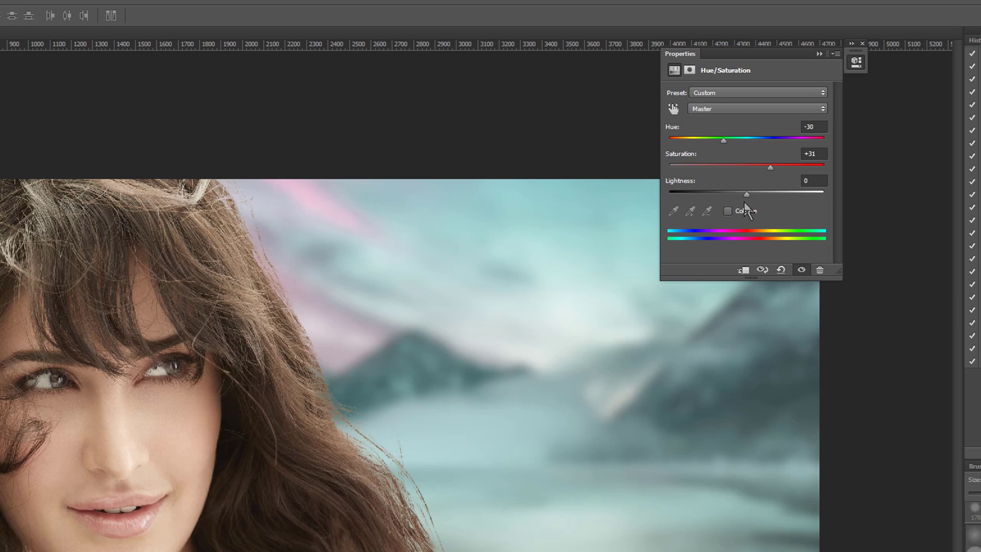
pyautogui.moveTo(746, 195); pyautogui.dragTo(771, 194)
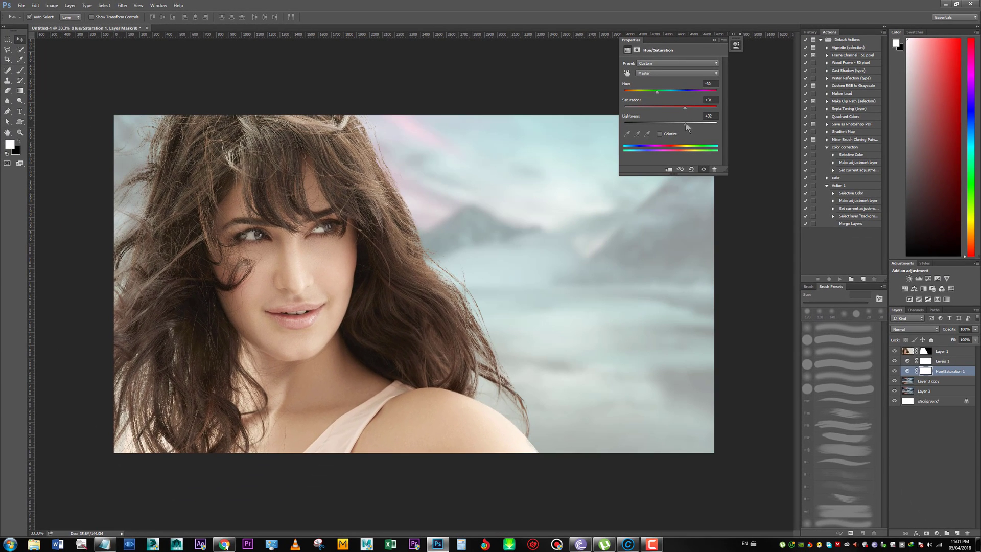
pyautogui.moveTo(685, 124)
pyautogui.mouseDown()
pyautogui.moveTo(609, 134)
pyautogui.moveTo(678, 124)
pyautogui.mouseUp()
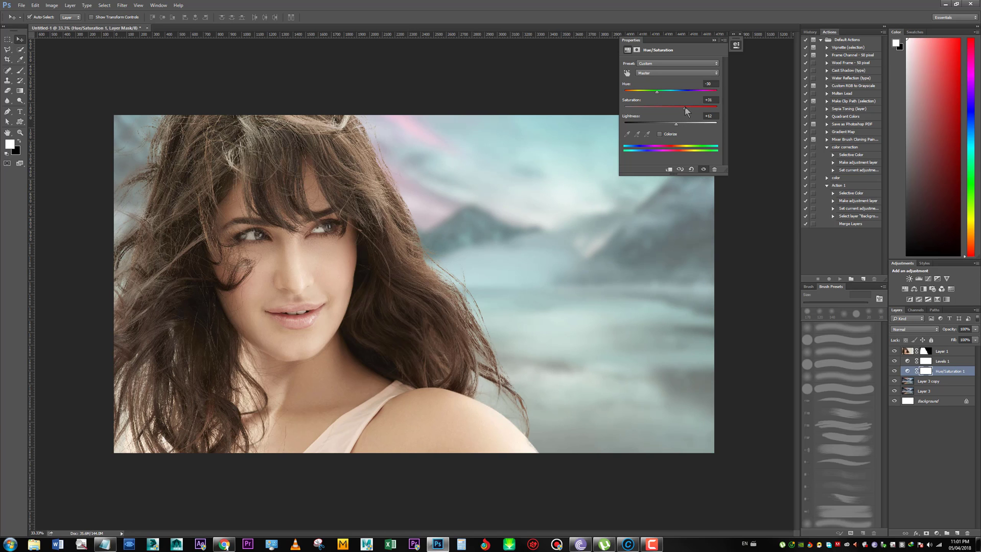
pyautogui.moveTo(685, 107); pyautogui.dragTo(629, 99)
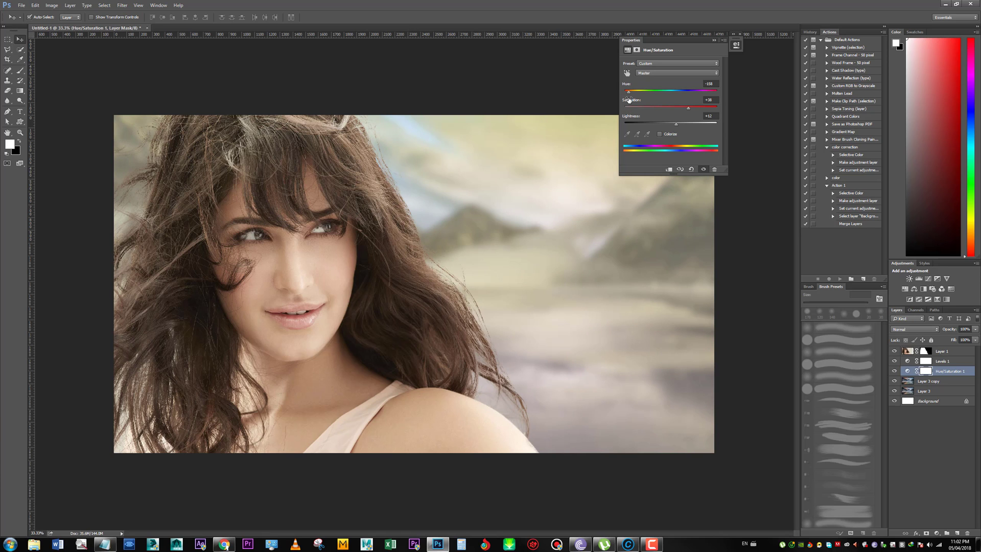
# - Load the portrait's layer mask as a selection and add a Hue/Saturation adjustment layer limited to it above the portrait
pyautogui.click(907, 359)
pyautogui.click(907, 351)
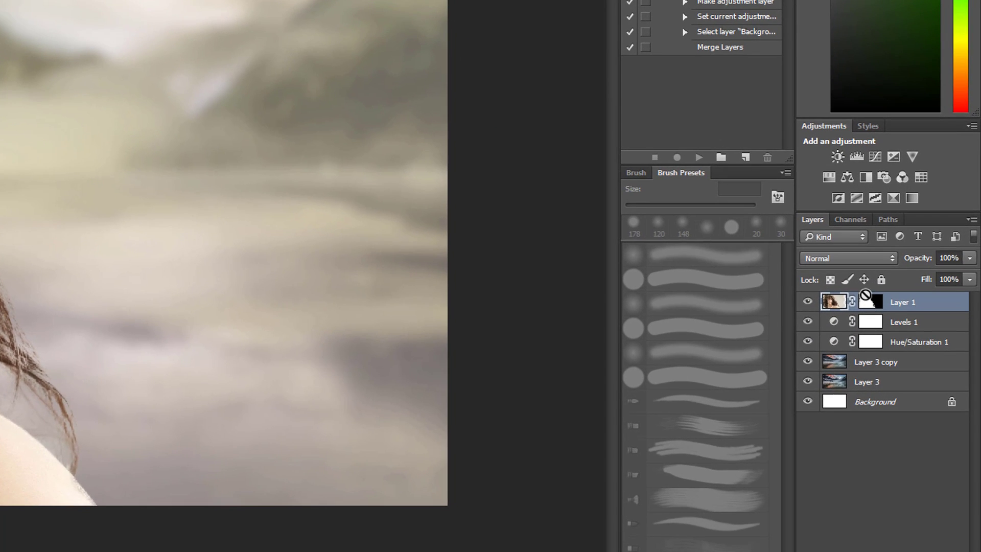
pyautogui.keyDown('ctrl'); pyautogui.click(923, 352); pyautogui.keyUp('ctrl')
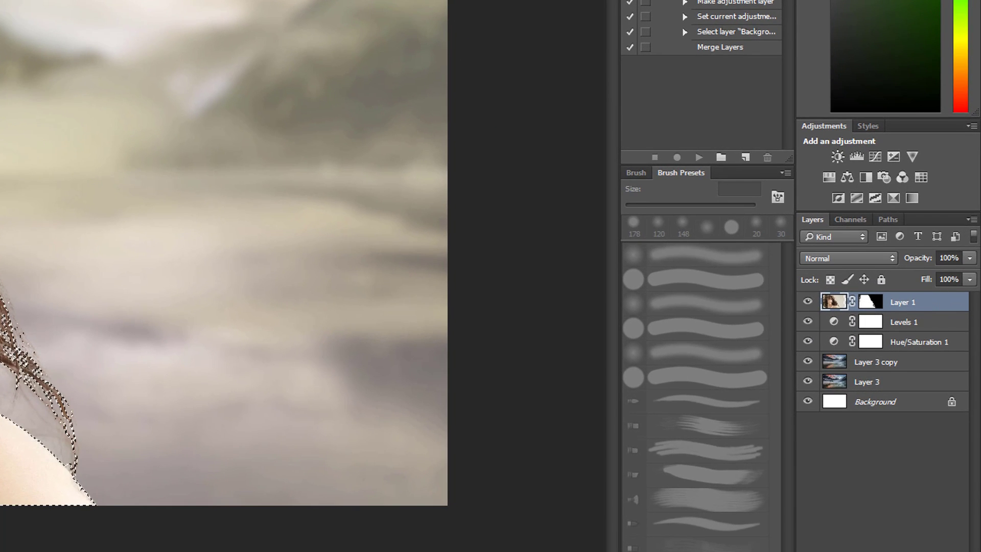
pyautogui.click(867, 381)
pyautogui.click(912, 513)
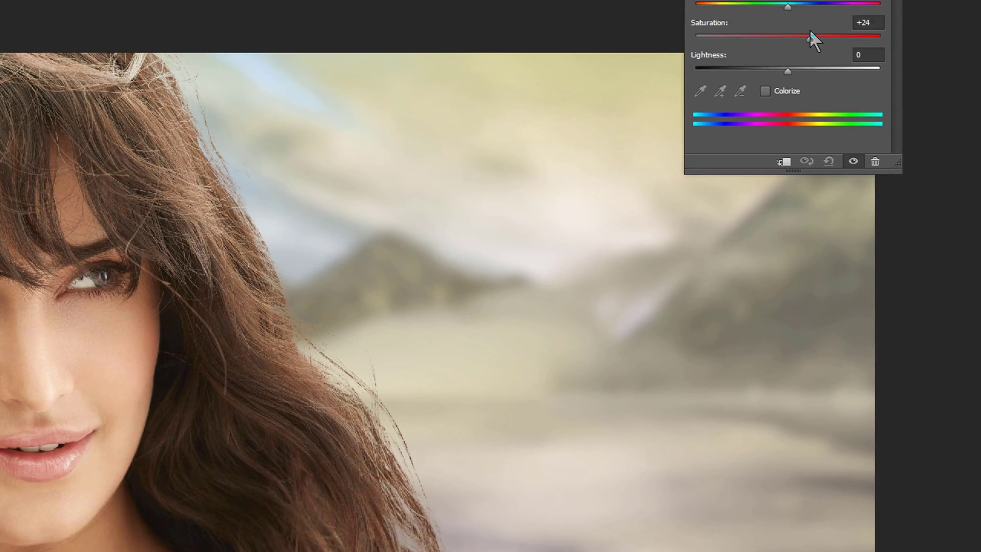
# - Set the portrait's Hue/Saturation adjustment to saturation +23 and lightness +3, and shift the hue slightly toward red
pyautogui.moveTo(896, 84); pyautogui.dragTo(777, 92)
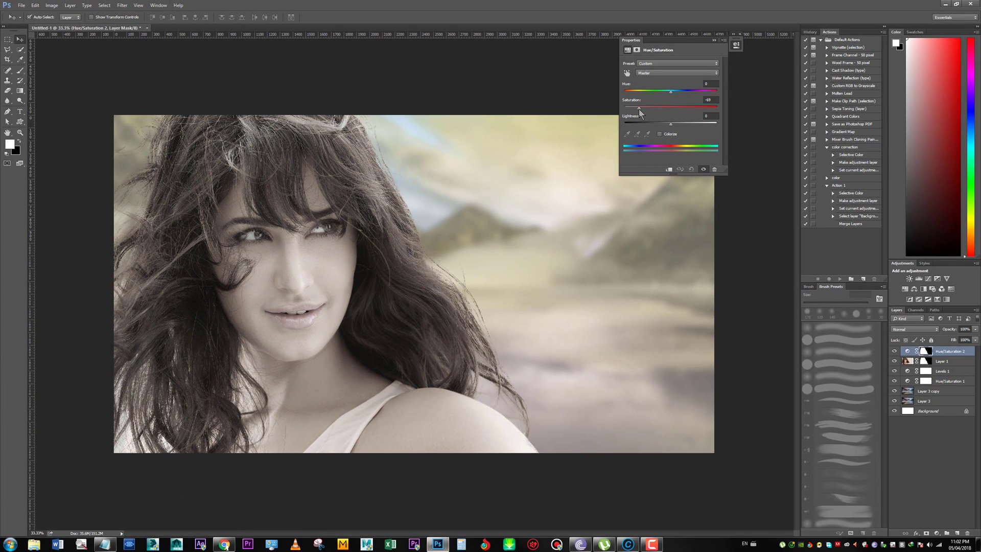
pyautogui.moveTo(639, 109); pyautogui.dragTo(672, 127)
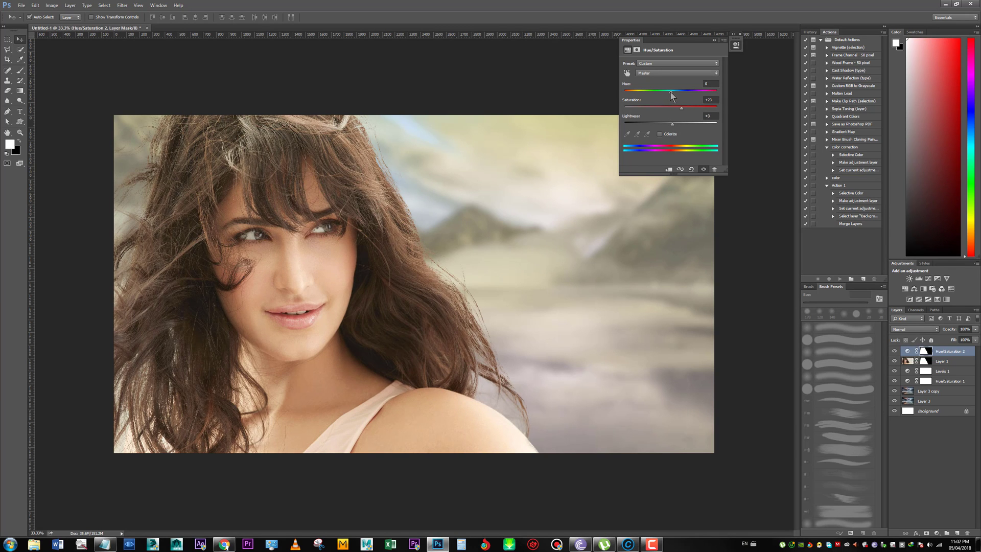
pyautogui.moveTo(671, 93); pyautogui.dragTo(668, 95)
# - Add a Levels adjustment layer masked to the portrait's outline, with a midtone value of 1.17 and white input 249
pyautogui.keyDown('ctrl'); pyautogui.click(925, 352); pyautogui.keyUp('ctrl')
pyautogui.click(936, 533)
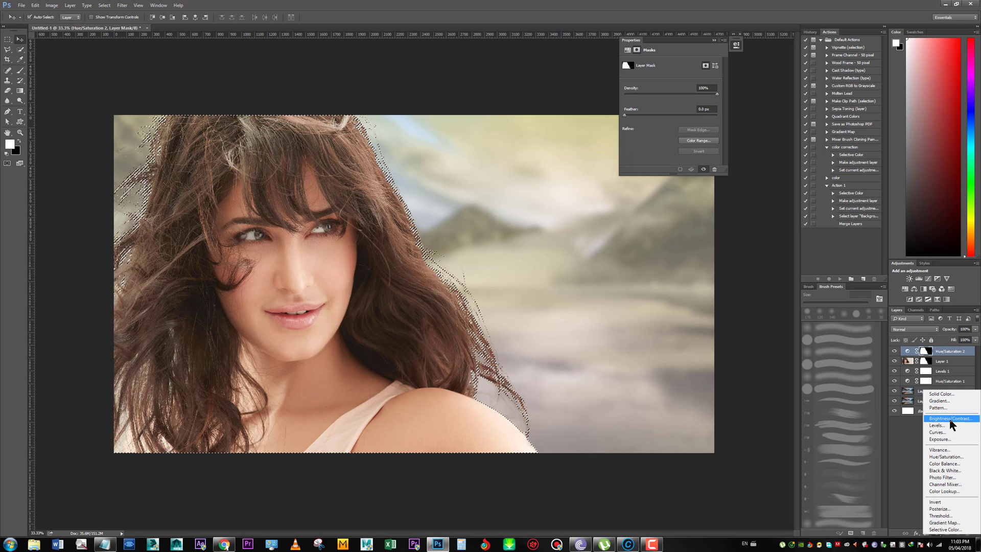
pyautogui.click(936, 425)
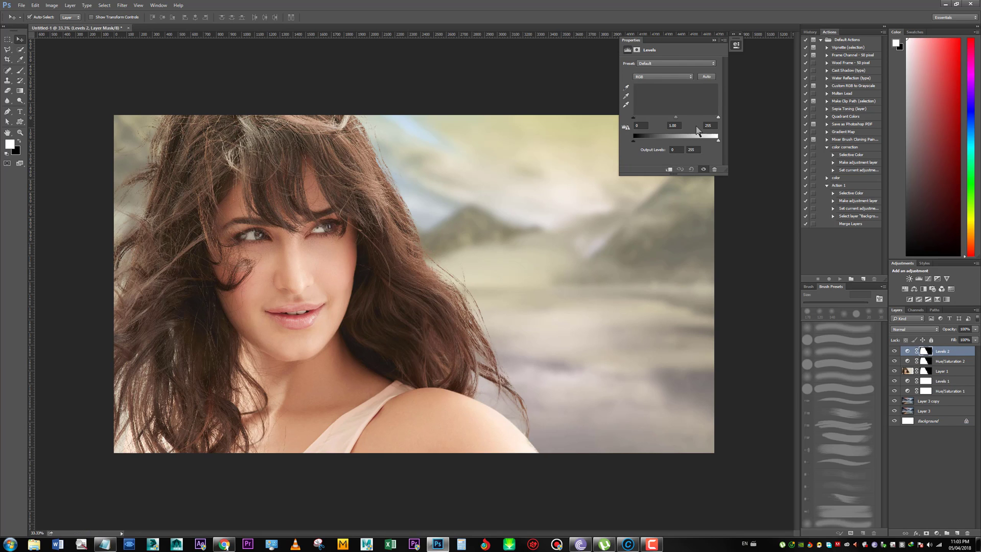
pyautogui.moveTo(675, 118); pyautogui.dragTo(716, 121)
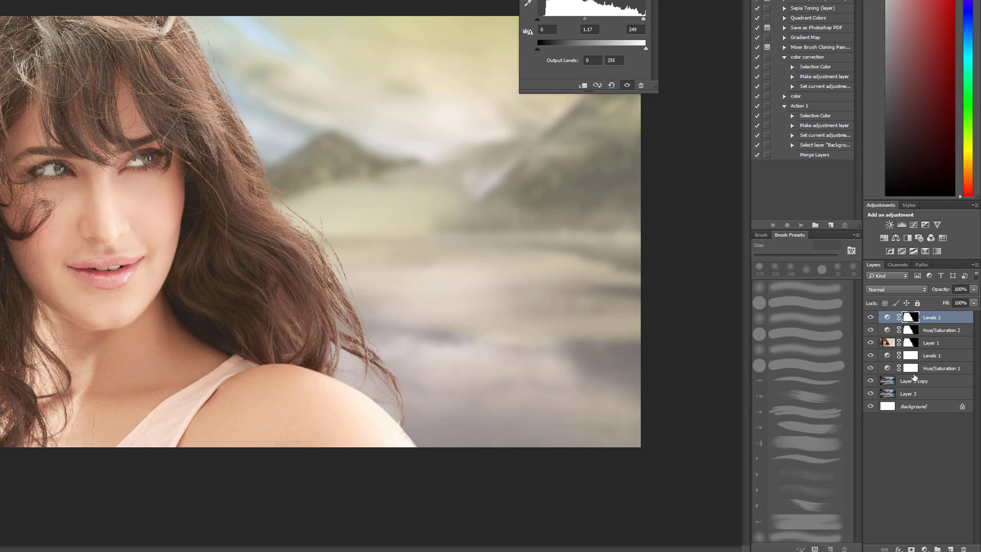
# - Add a Color Balance adjustment layer on top of all layers, with midtones at red +2, green +3 and yellow-blue -2
pyautogui.click(924, 548)
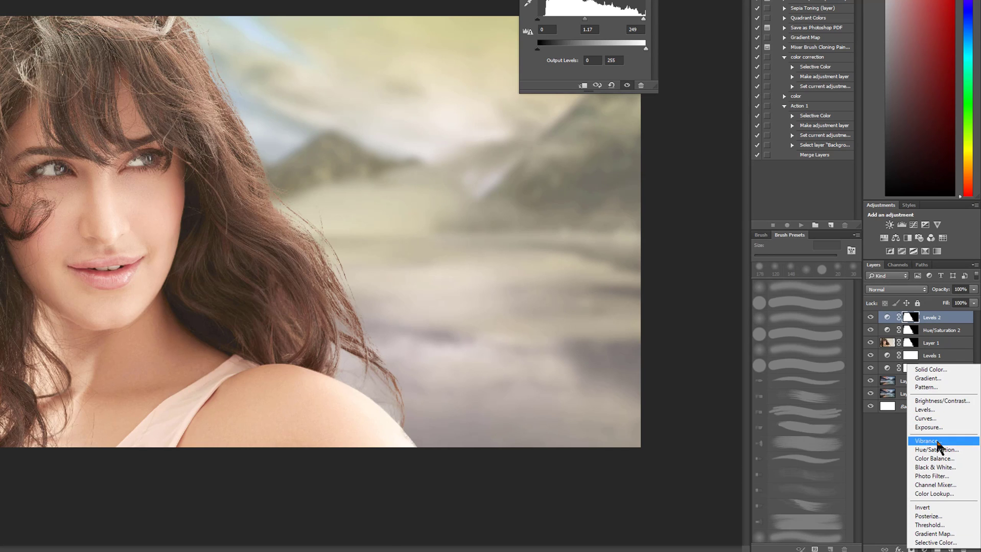
pyautogui.click(940, 458)
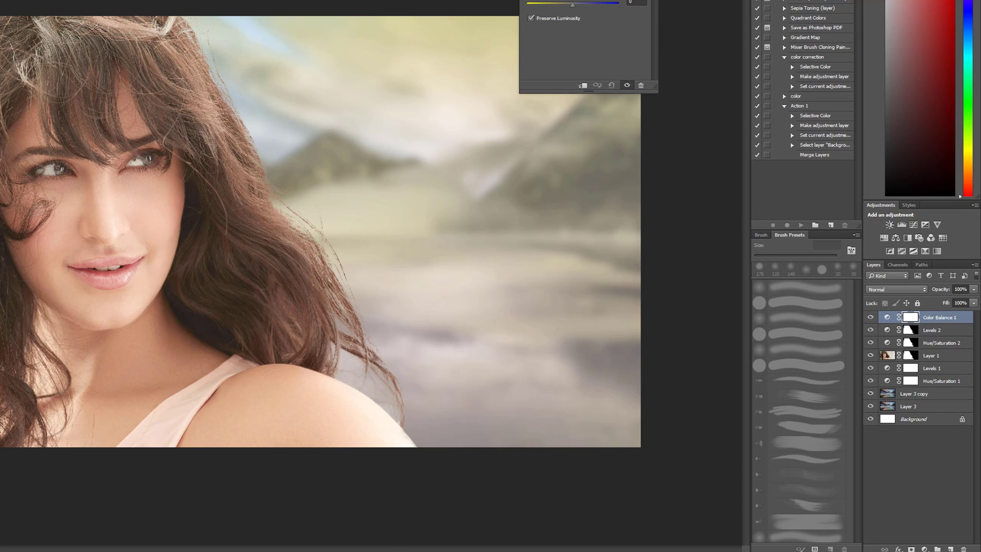
pyautogui.moveTo(577, 6); pyautogui.dragTo(571, 7)
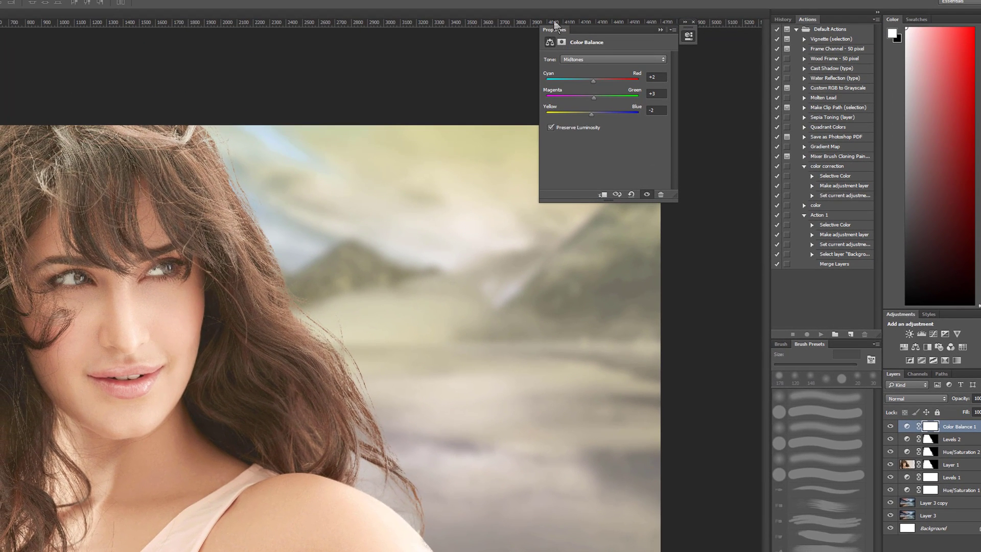
# - Set the Color Balance highlights to blue +38 and magenta-green -16, and shift them slightly toward cyan
pyautogui.click(593, 57)
pyautogui.click(591, 79)
pyautogui.moveTo(591, 113); pyautogui.dragTo(599, 113)
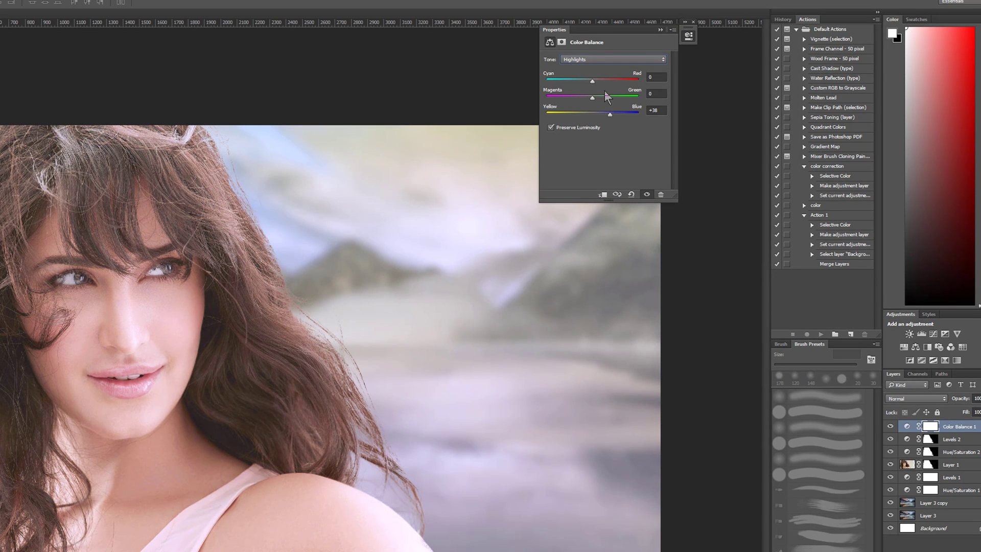
pyautogui.moveTo(592, 97)
pyautogui.mouseDown()
pyautogui.moveTo(584, 103)
pyautogui.moveTo(604, 81)
pyautogui.moveTo(587, 83)
pyautogui.mouseUp()
# - Set the Color Balance shadows to blue +20 and fine-tune their magenta-green and cyan-red balance
pyautogui.click(605, 59)
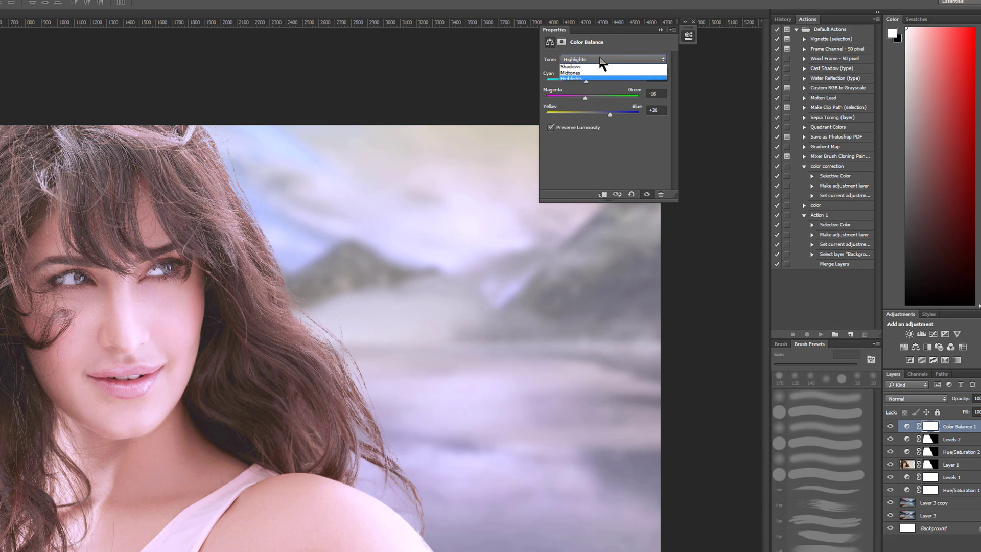
pyautogui.click(597, 63)
pyautogui.moveTo(594, 115)
pyautogui.mouseDown()
pyautogui.moveTo(608, 111)
pyautogui.moveTo(586, 113)
pyautogui.moveTo(607, 109)
pyautogui.moveTo(594, 110)
pyautogui.mouseUp()
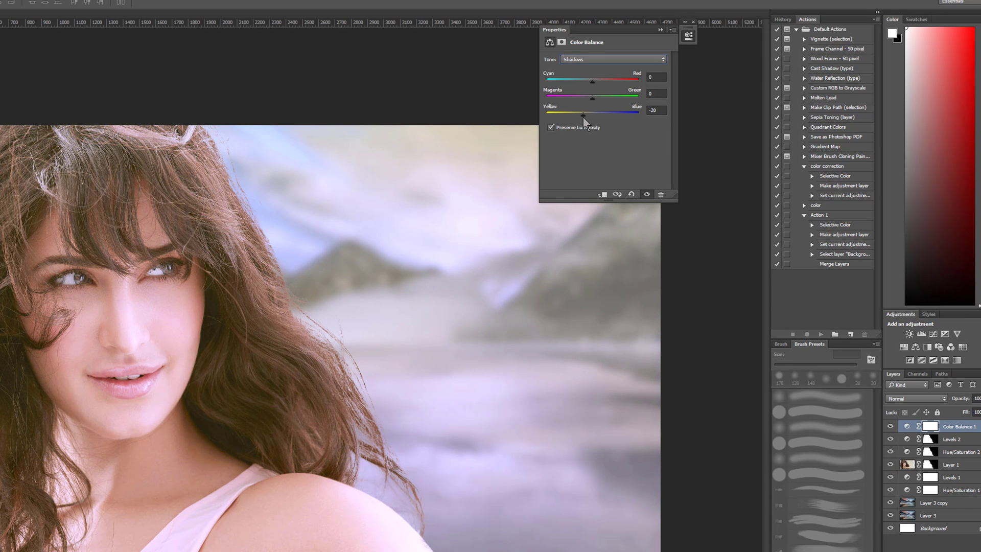
pyautogui.moveTo(583, 118); pyautogui.dragTo(602, 117)
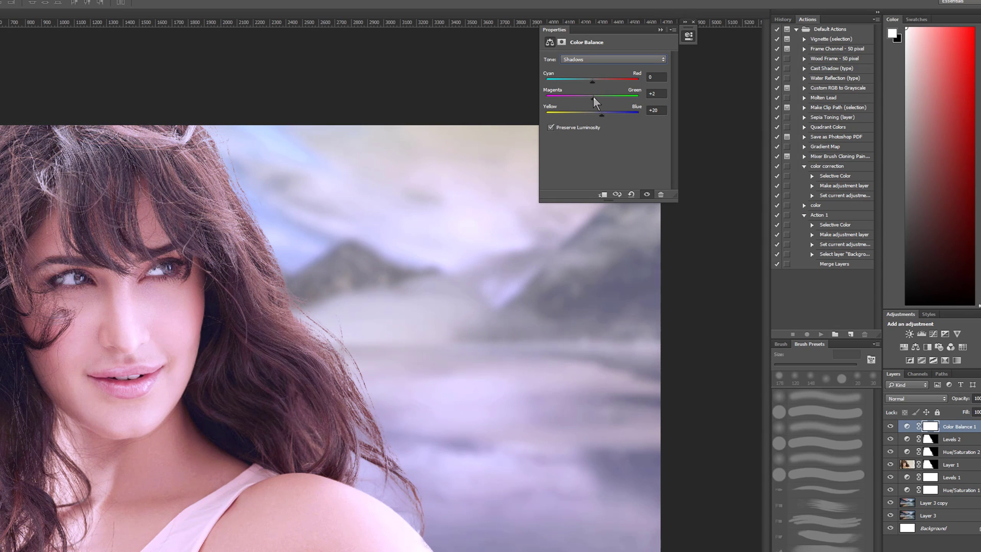
pyautogui.moveTo(588, 96); pyautogui.dragTo(589, 97)
pyautogui.moveTo(593, 82); pyautogui.dragTo(598, 81)
# - Add a linear Gradient Fill layer above the Color Balance layer with an angle of -136.64 degrees
pyautogui.click(924, 527)
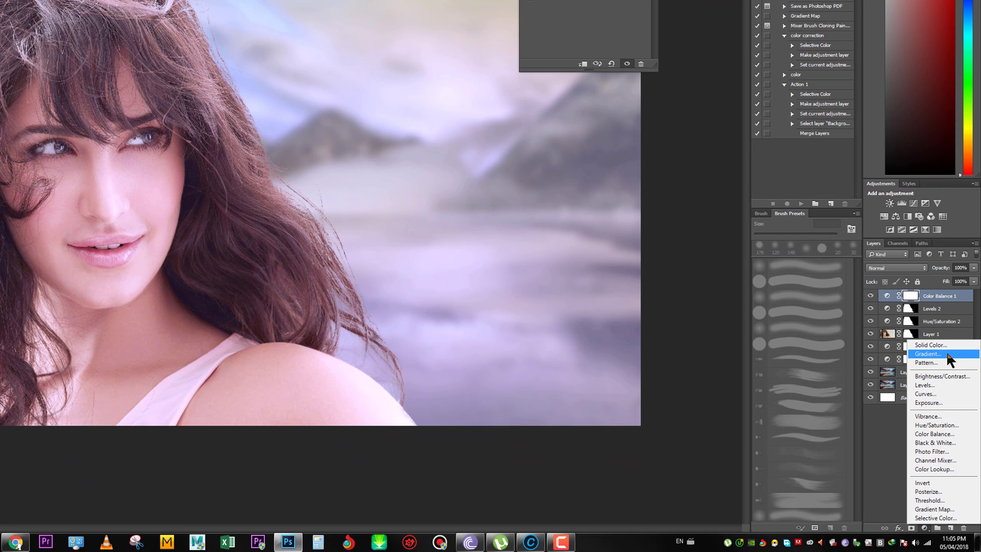
pyautogui.click(946, 352)
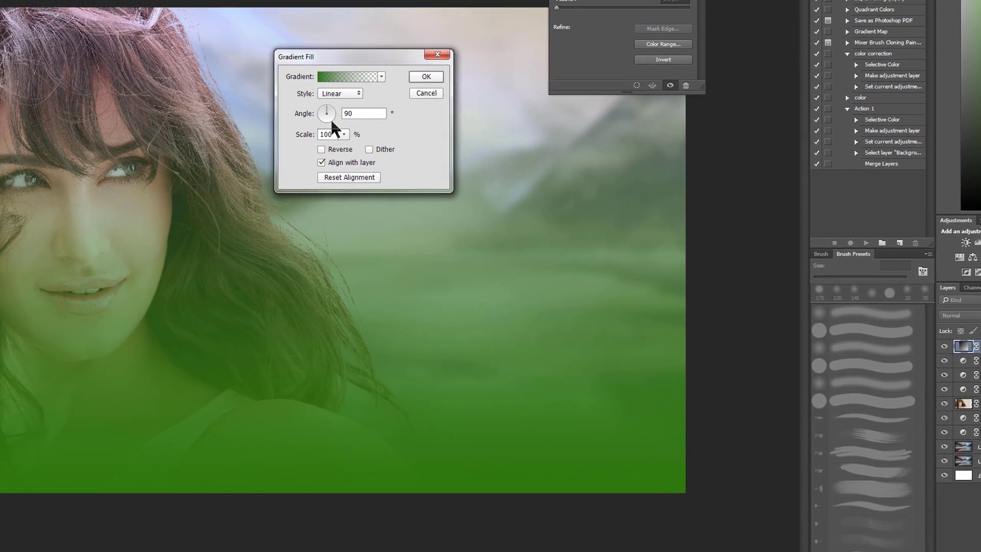
pyautogui.moveTo(330, 118)
pyautogui.mouseDown()
pyautogui.moveTo(321, 102)
pyautogui.moveTo(317, 123)
pyautogui.mouseUp()
# - Change the first color stop of the fill's gradient to yellow-green #d2ff00 and apply the fill
pyautogui.click(352, 148)
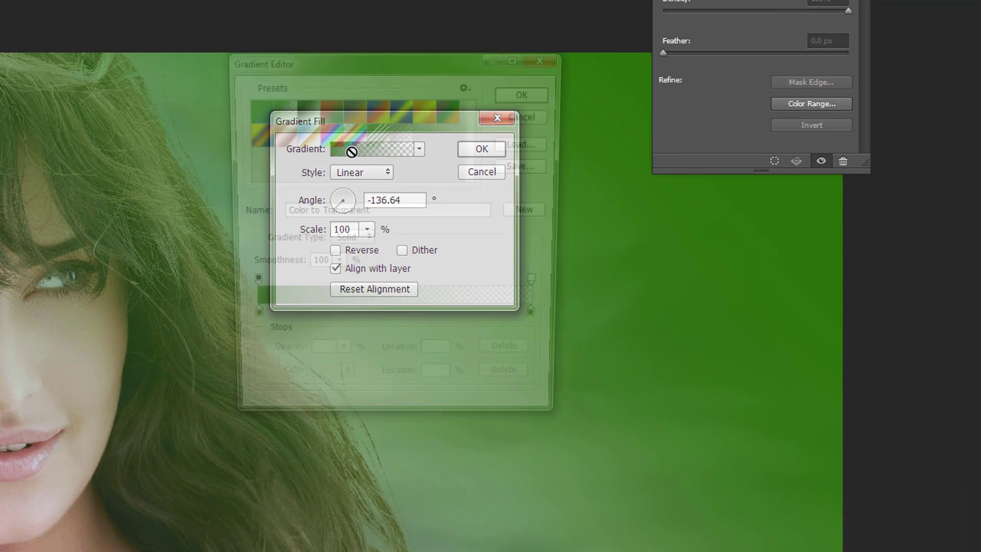
pyautogui.click(247, 323)
pyautogui.click(319, 388)
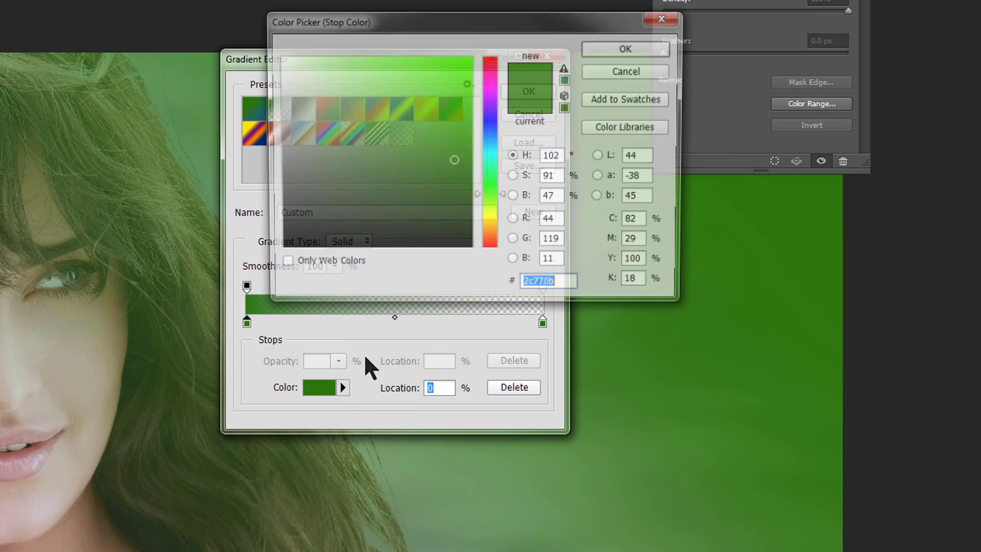
pyautogui.click(491, 213)
pyautogui.click(471, 57)
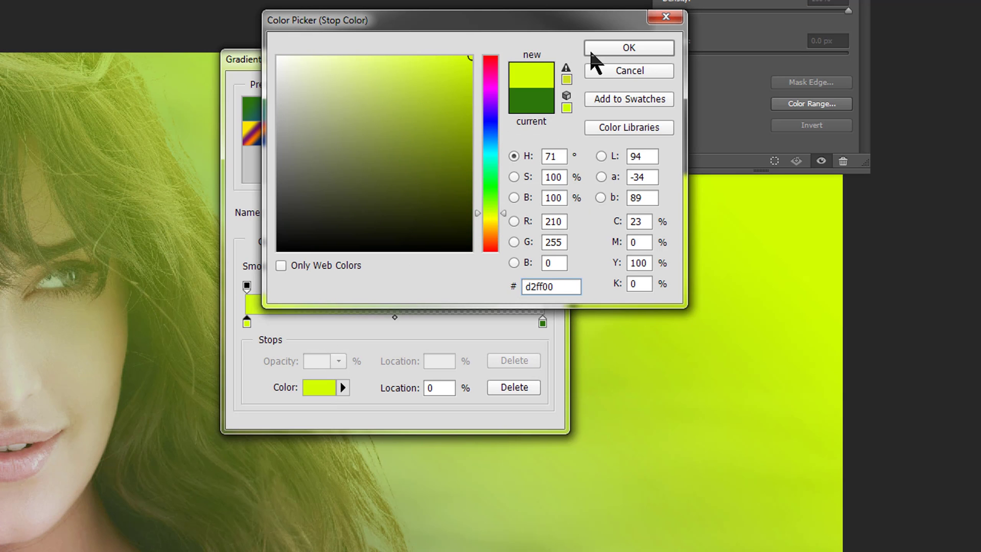
pyautogui.click(615, 51)
pyautogui.click(528, 91)
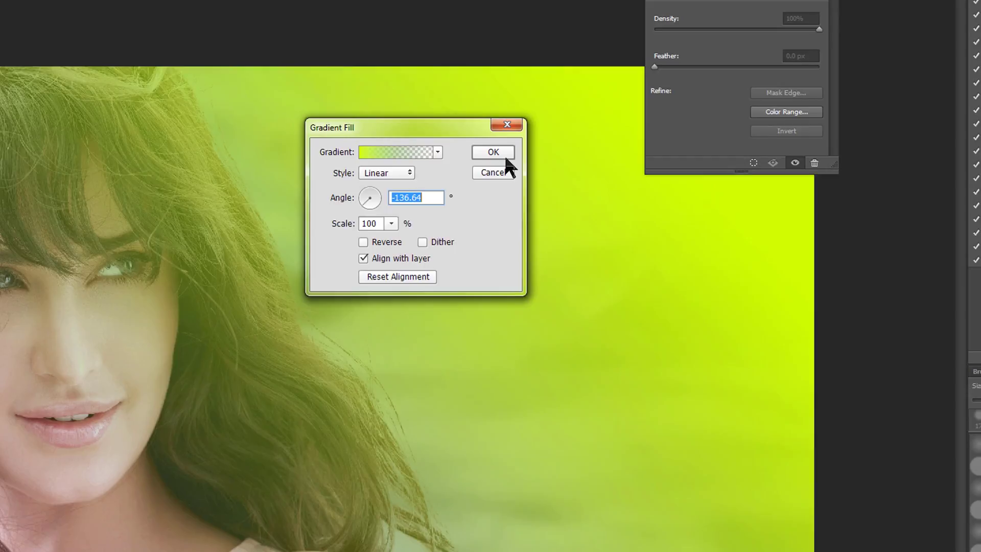
pyautogui.click(484, 149)
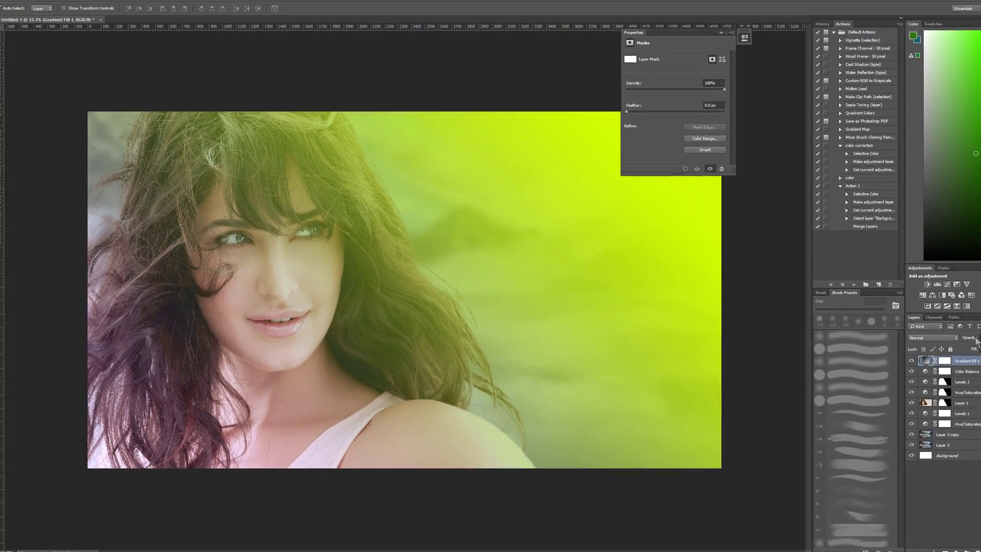
# - Try the Color Burn blend mode on the gradient fill layer, and settle on Screen
pyautogui.click(912, 329)
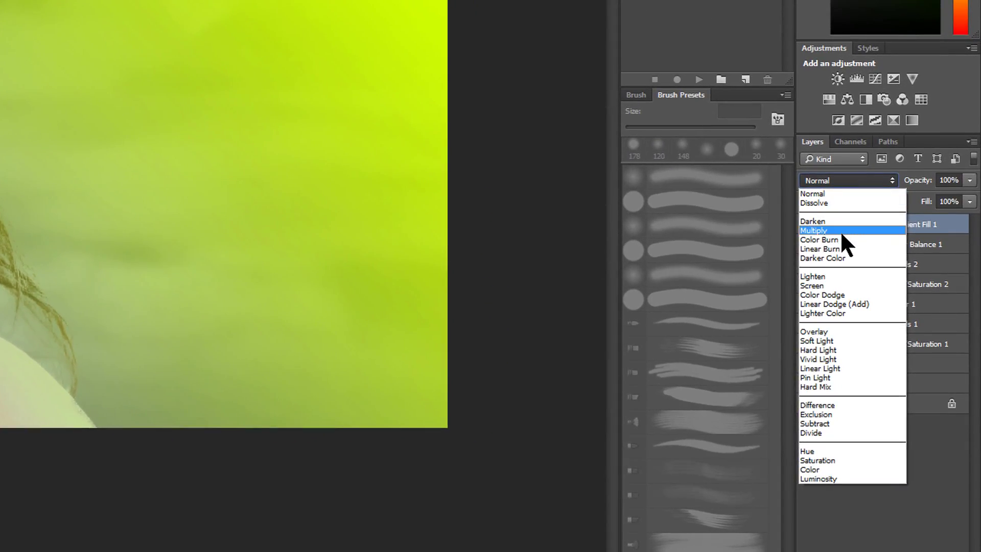
pyautogui.click(841, 239)
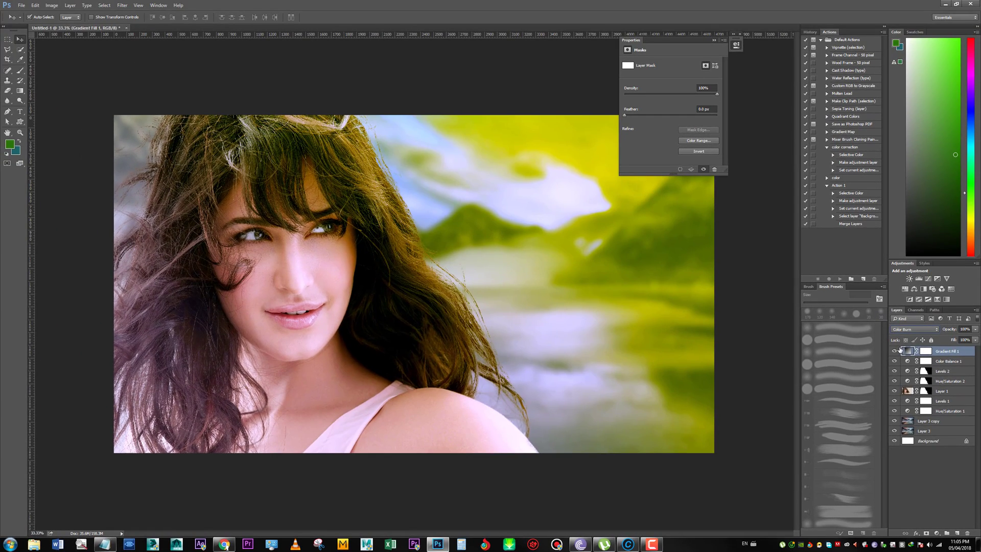
pyautogui.hotkey('shift', '+')
pyautogui.hotkey('shift', '+')
pyautogui.hotkey('shift', '+')
pyautogui.hotkey('shift', '+')
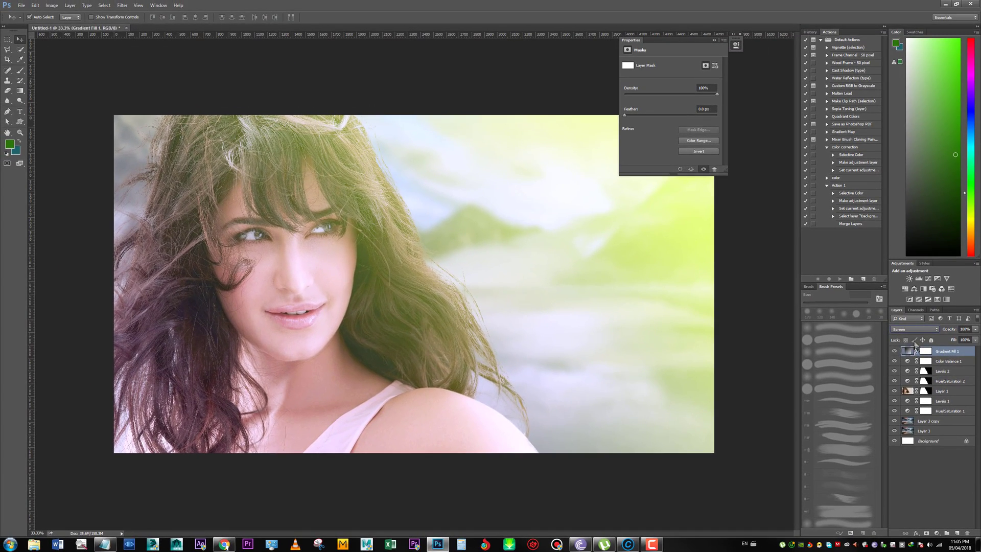
# - Lower the gradient fill's opacity to 46% and add an Exposure layer with exposure -0.11, offset -0.0082 and gamma 1.25
pyautogui.click(975, 330)
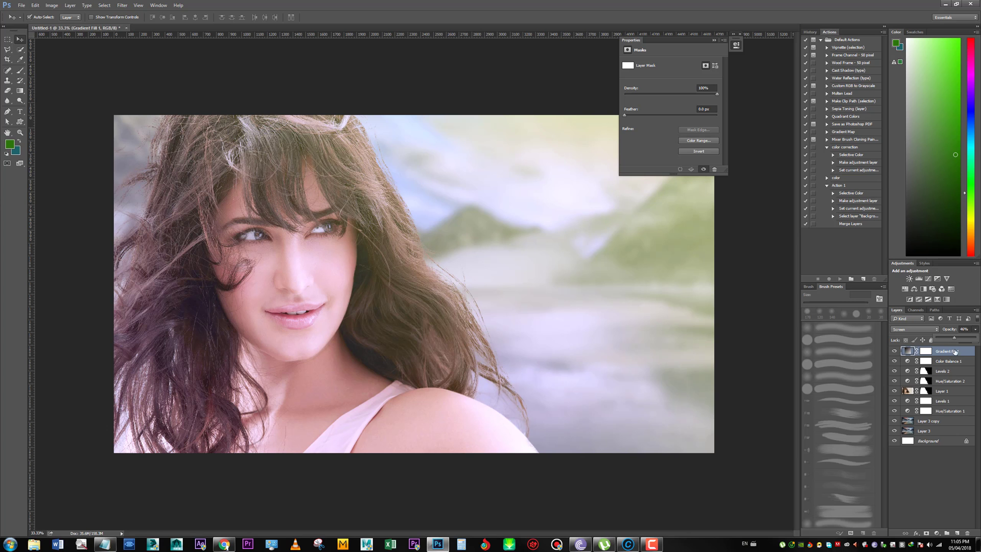
pyautogui.click(937, 533)
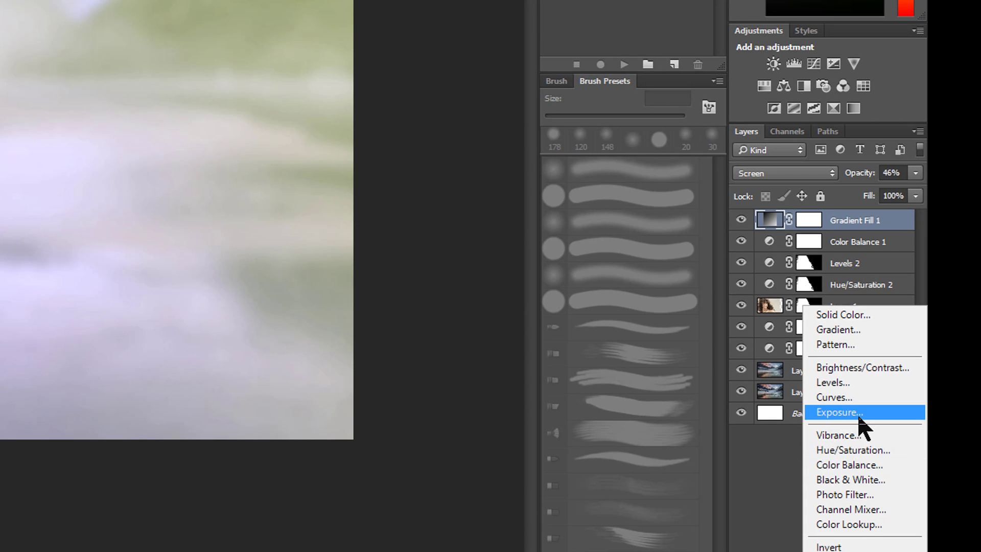
pyautogui.click(839, 411)
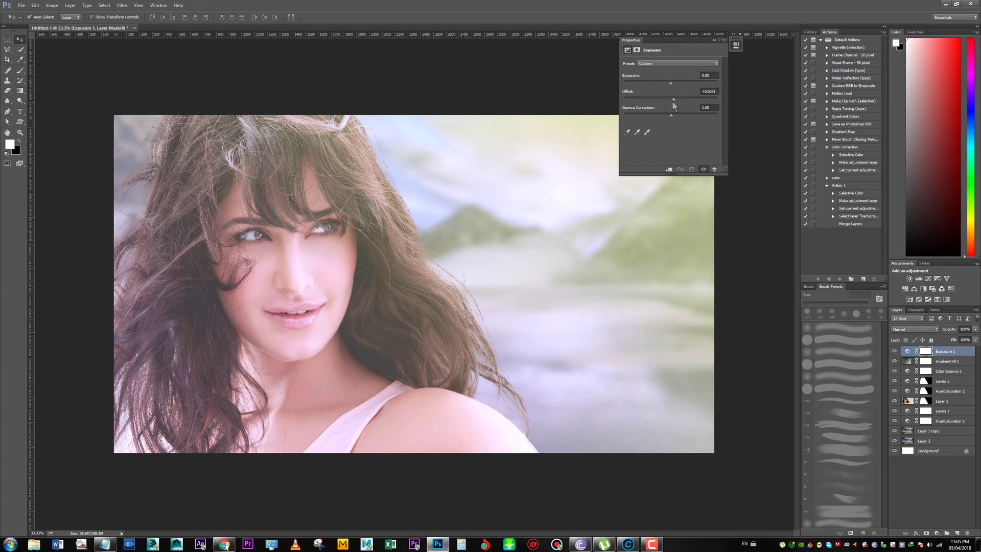
pyautogui.moveTo(672, 100)
pyautogui.mouseDown()
pyautogui.moveTo(668, 82)
pyautogui.moveTo(677, 115)
pyautogui.moveTo(666, 113)
pyautogui.mouseUp()
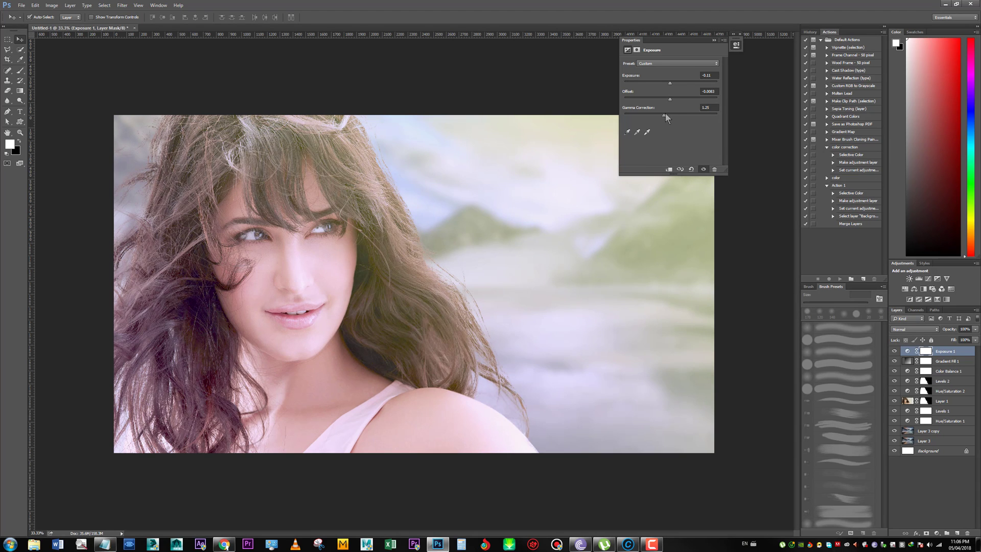
# - Add a Hue/Saturation layer on top with slightly reduced saturation and hide the Exposure layer
pyautogui.click(937, 533)
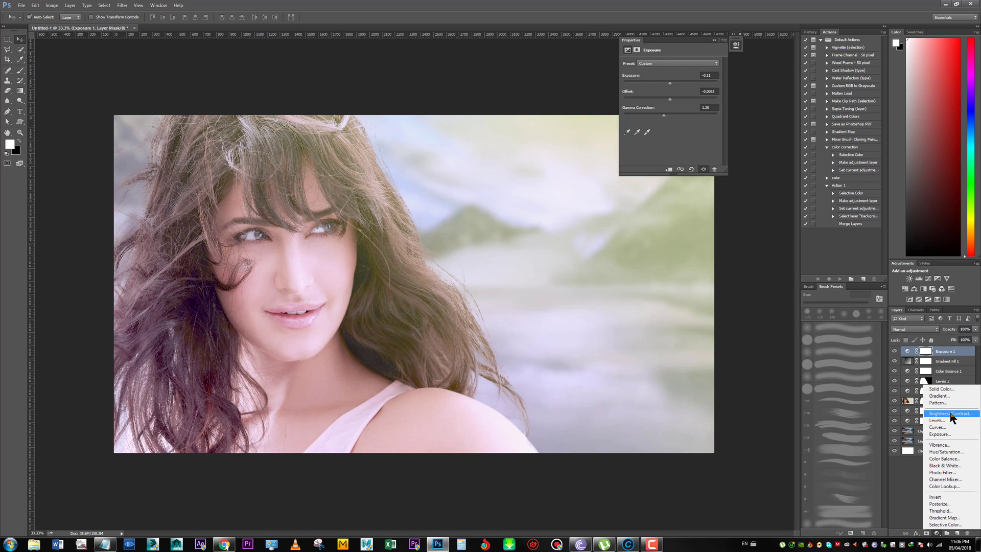
pyautogui.click(948, 452)
pyautogui.moveTo(671, 108)
pyautogui.mouseDown()
pyautogui.moveTo(685, 108)
pyautogui.moveTo(658, 113)
pyautogui.mouseUp()
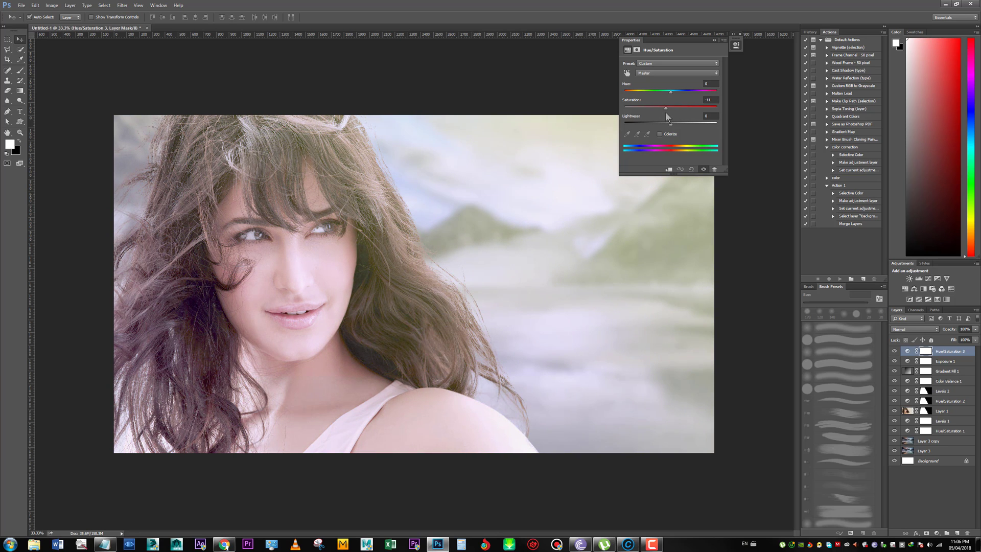
pyautogui.click(893, 360)
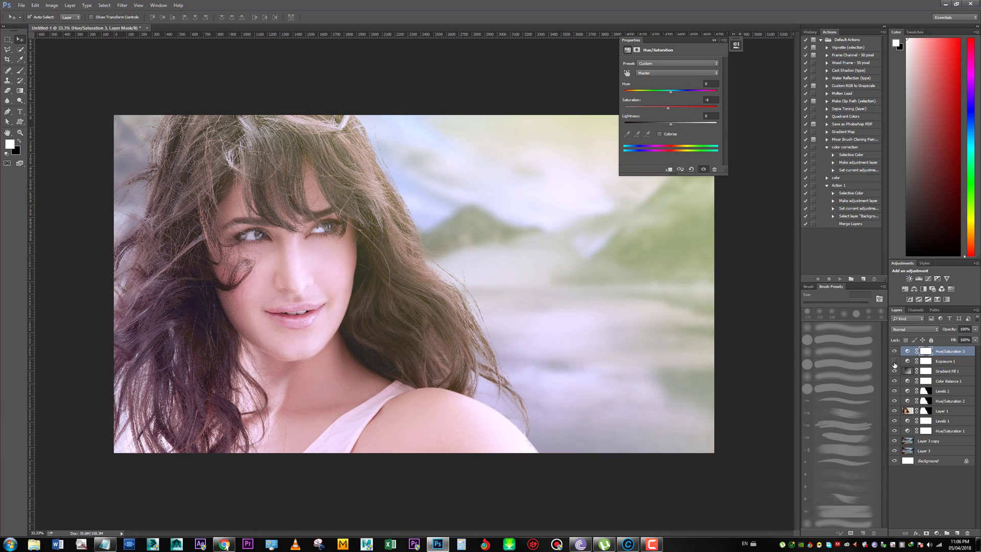
# - Check the image without the gradient fill, then compare the Screen, Lighter Color and Color Dodge blend modes on it and settle on Color Dodge
pyautogui.click(949, 372)
pyautogui.click(894, 371)
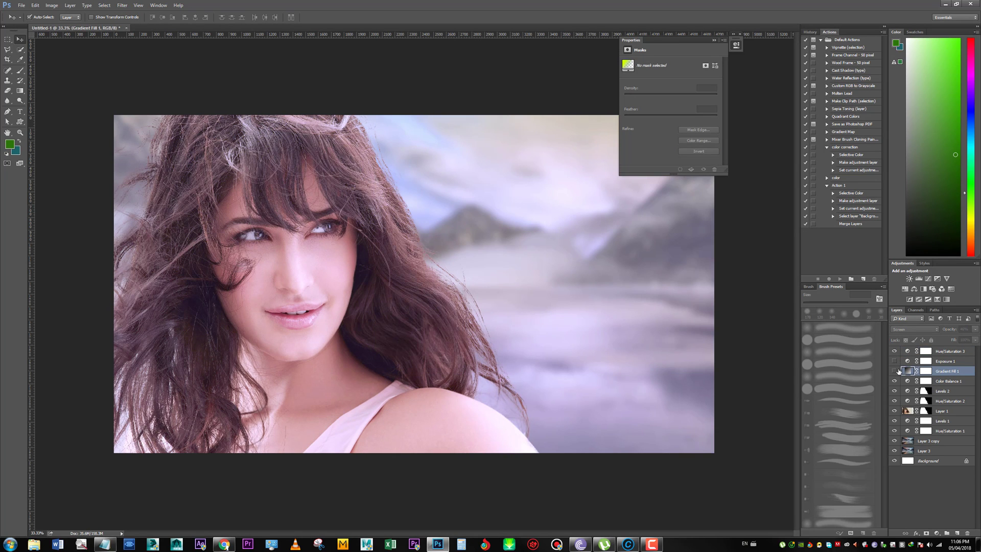
pyautogui.click(894, 371)
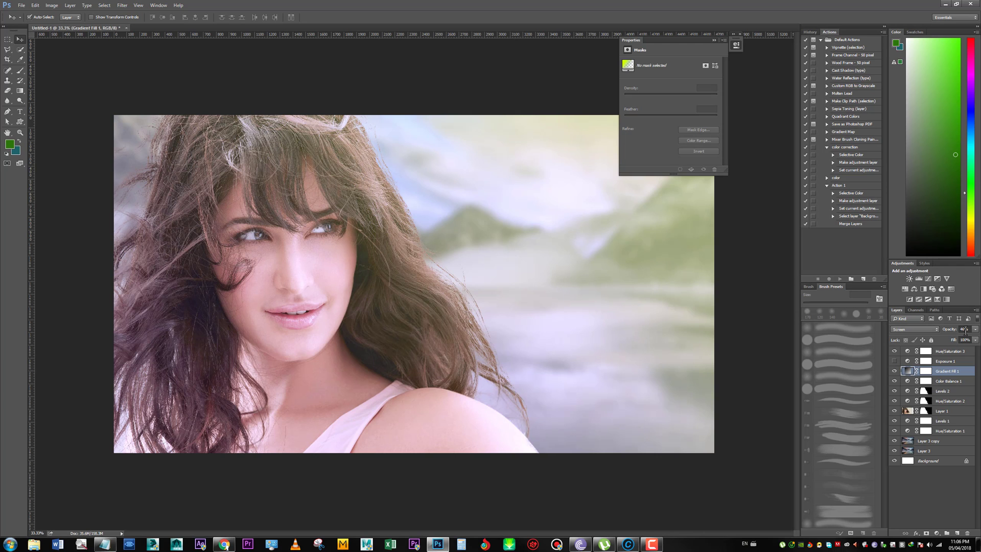
pyautogui.click(924, 329)
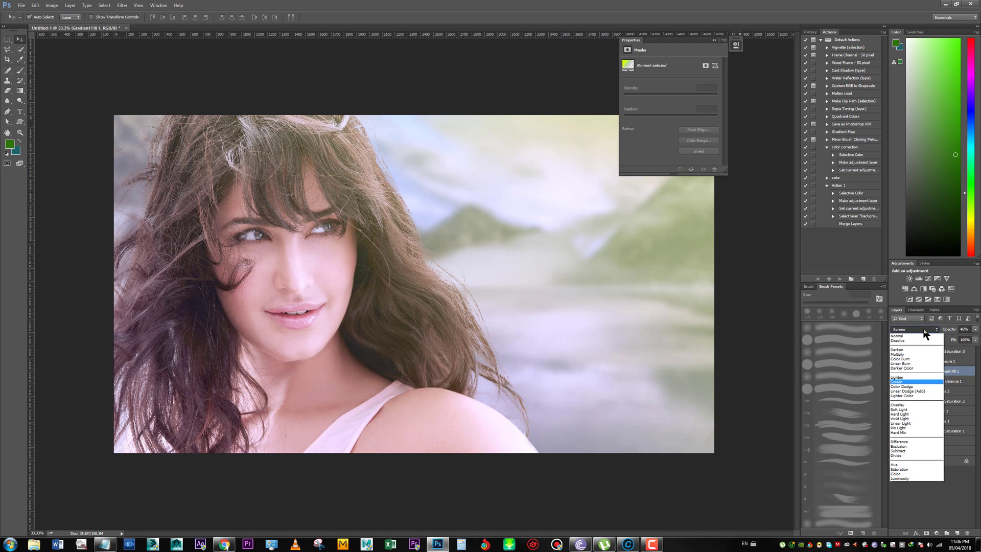
pyautogui.press('Down')
pyautogui.press('Return')
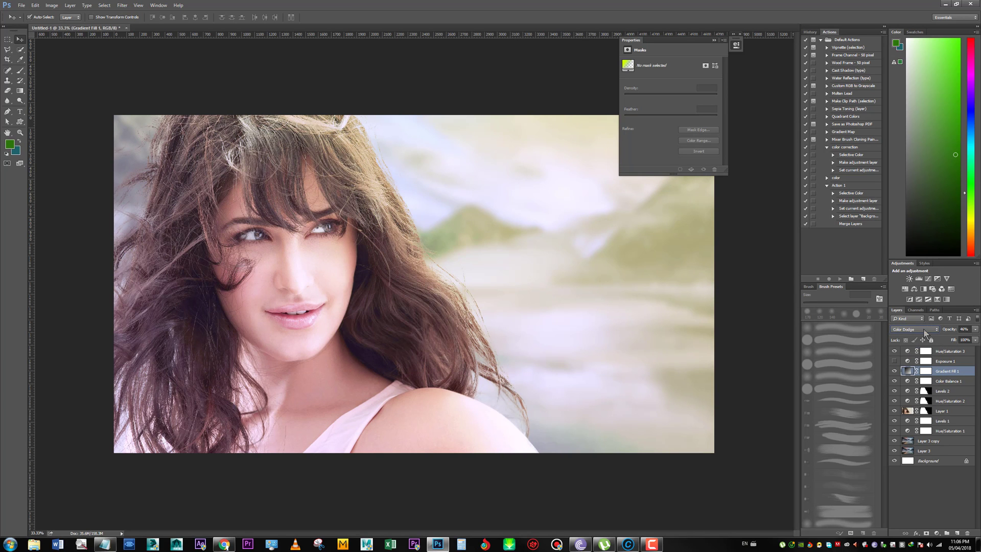
pyautogui.press('Up')
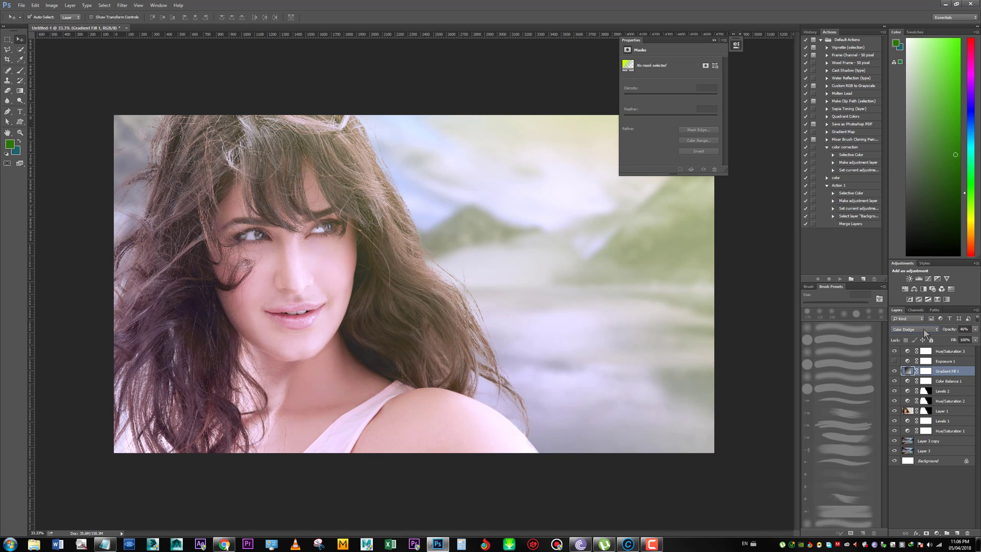
pyautogui.press('Down')
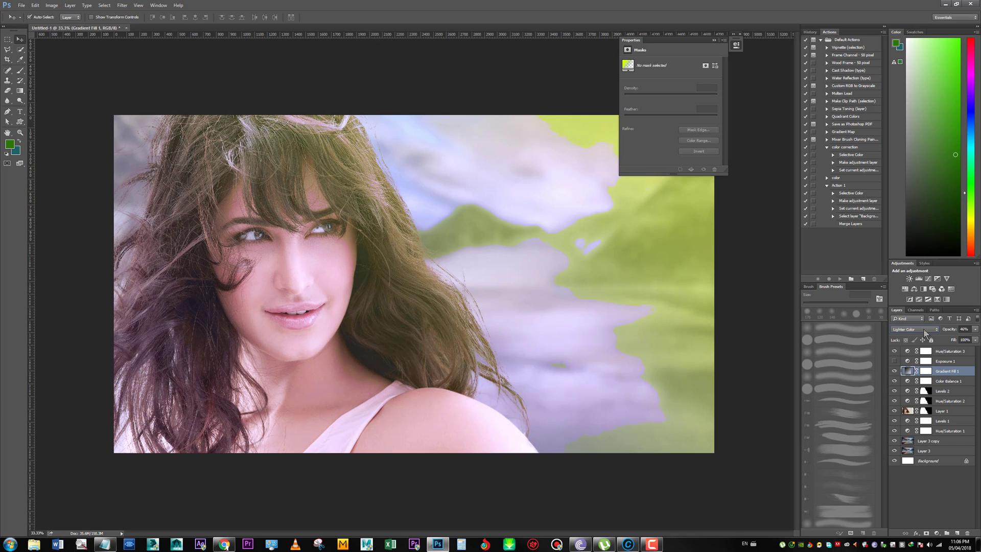
pyautogui.press('Up')
pyautogui.press('Up')
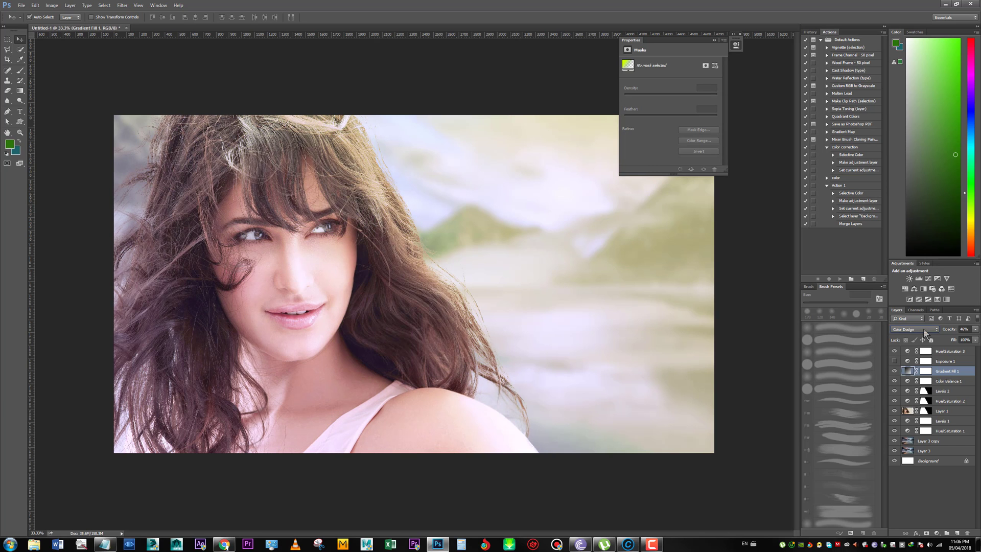
# - Set the gradient fill layer's opacity to 27% and compare the image with and without the layer
pyautogui.click(974, 329)
pyautogui.moveTo(949, 338); pyautogui.dragTo(948, 339)
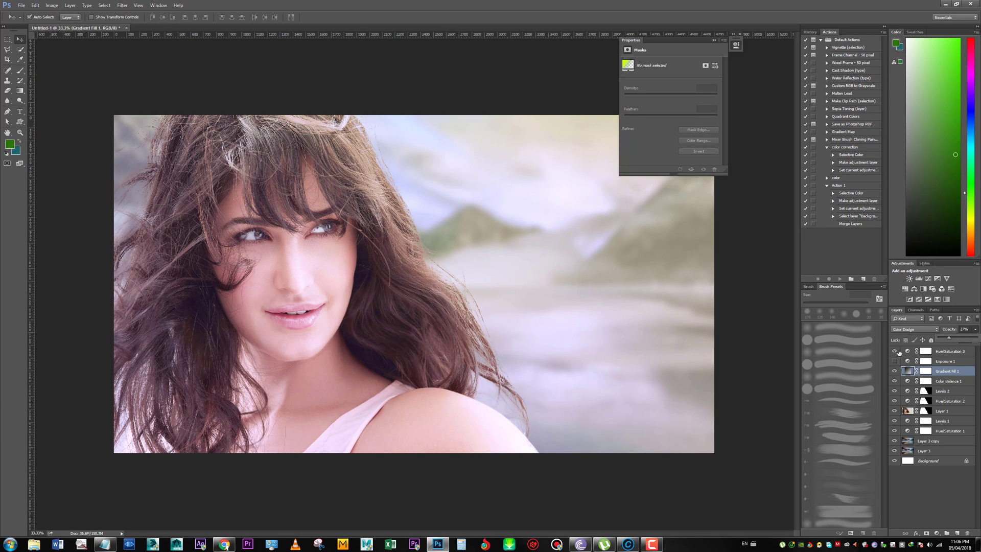
pyautogui.click(894, 373)
pyautogui.click(893, 373)
pyautogui.click(893, 376)
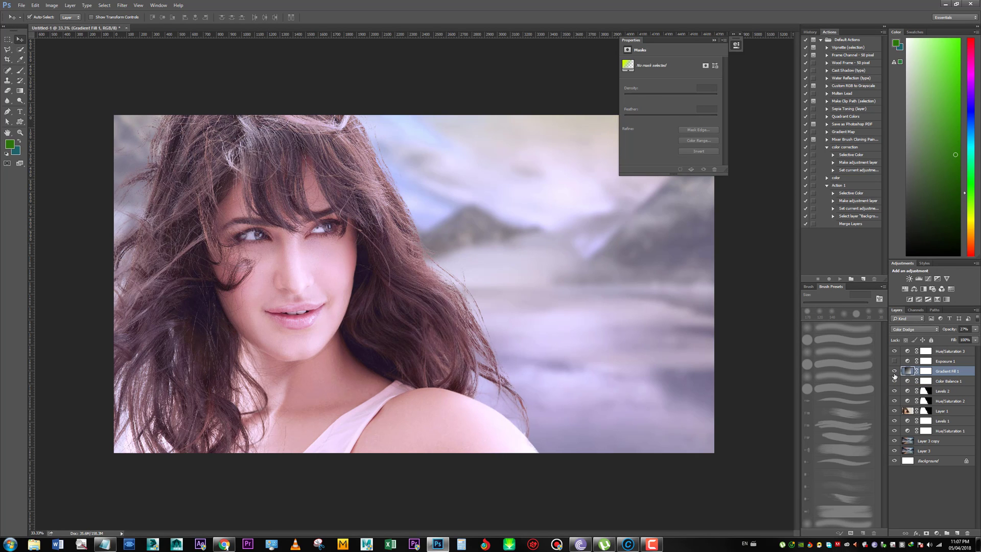
pyautogui.click(894, 375)
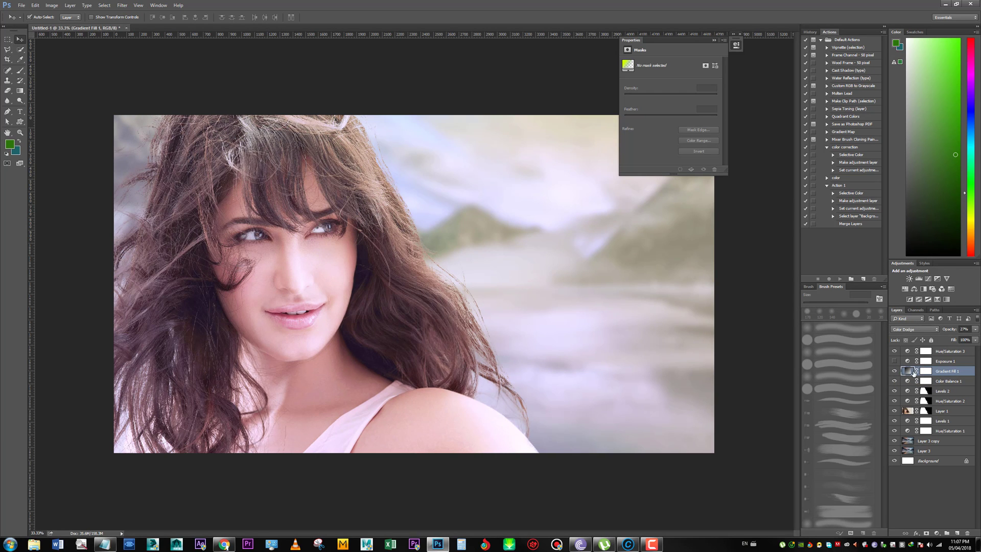
# - Rotate the gradient fill so its light comes from the image's upper-left corner, and lower the layer's opacity to 9%
pyautogui.doubleClick(907, 371)
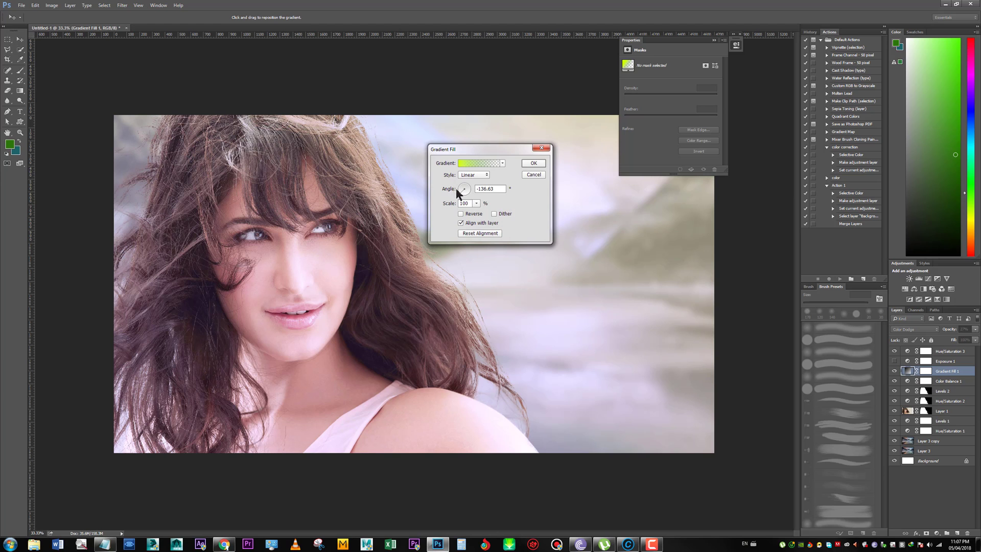
pyautogui.moveTo(456, 188); pyautogui.dragTo(475, 196)
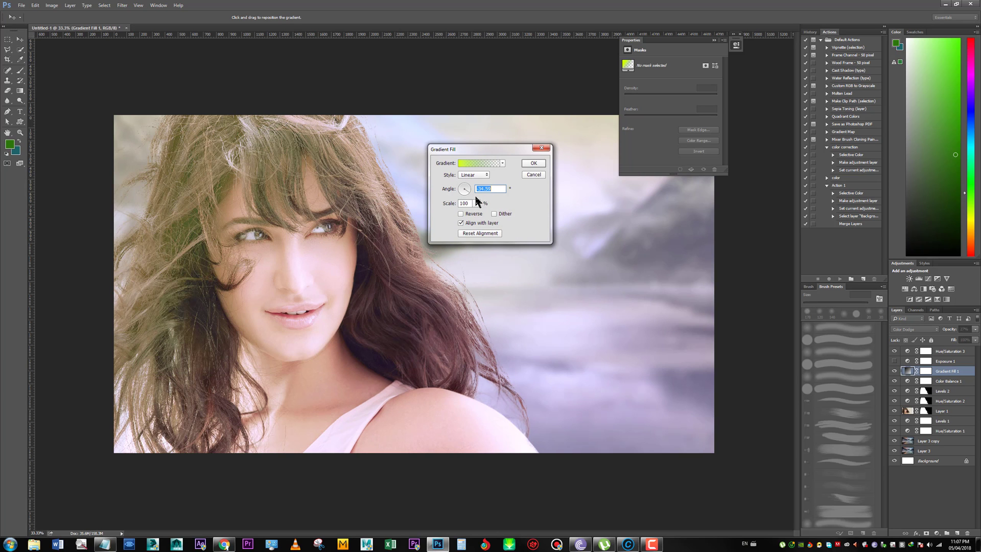
pyautogui.click(467, 191)
pyautogui.click(534, 165)
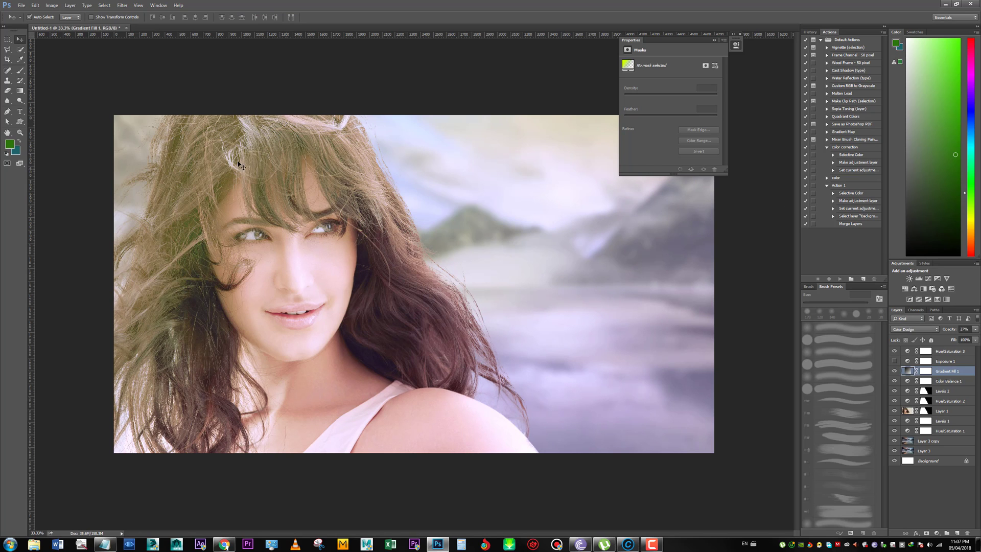
pyautogui.click(974, 329)
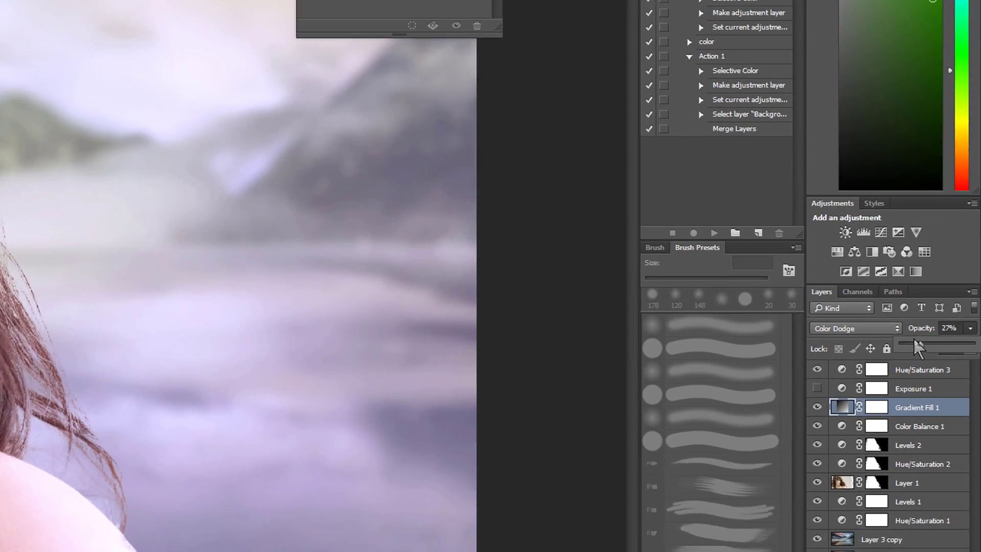
pyautogui.moveTo(913, 339); pyautogui.dragTo(901, 341)
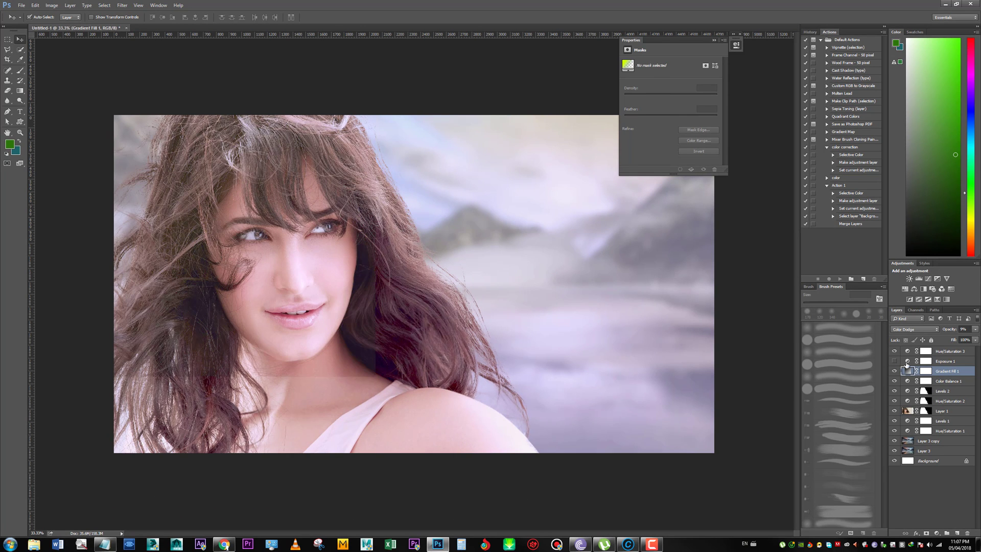
# - Slightly raise the saturation and lightness of the topmost Hue/Saturation layer, keeping its hue at 0
pyautogui.click(906, 361)
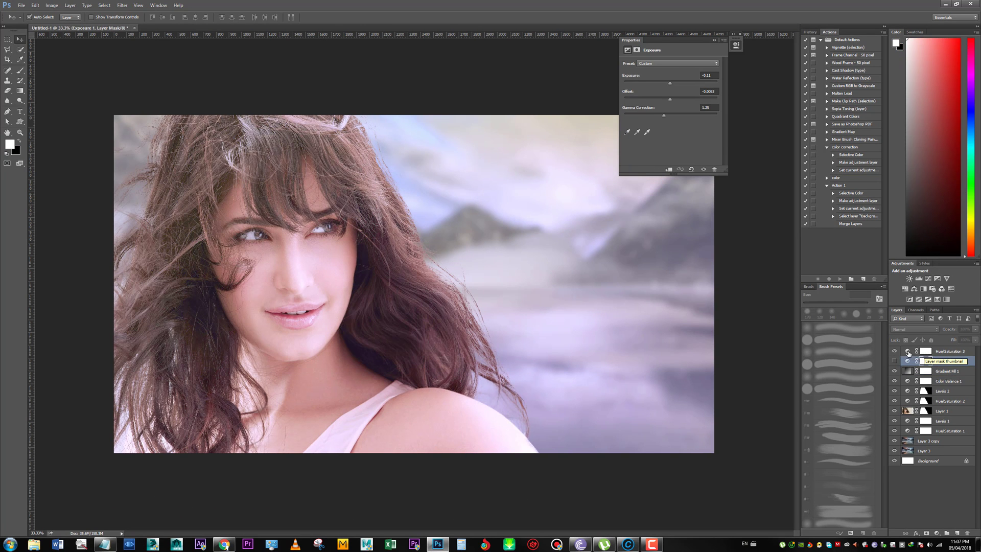
pyautogui.click(942, 351)
pyautogui.moveTo(668, 108)
pyautogui.mouseDown()
pyautogui.moveTo(649, 117)
pyautogui.moveTo(697, 117)
pyautogui.moveTo(675, 124)
pyautogui.mouseUp()
pyautogui.moveTo(866, 169); pyautogui.dragTo(862, 170)
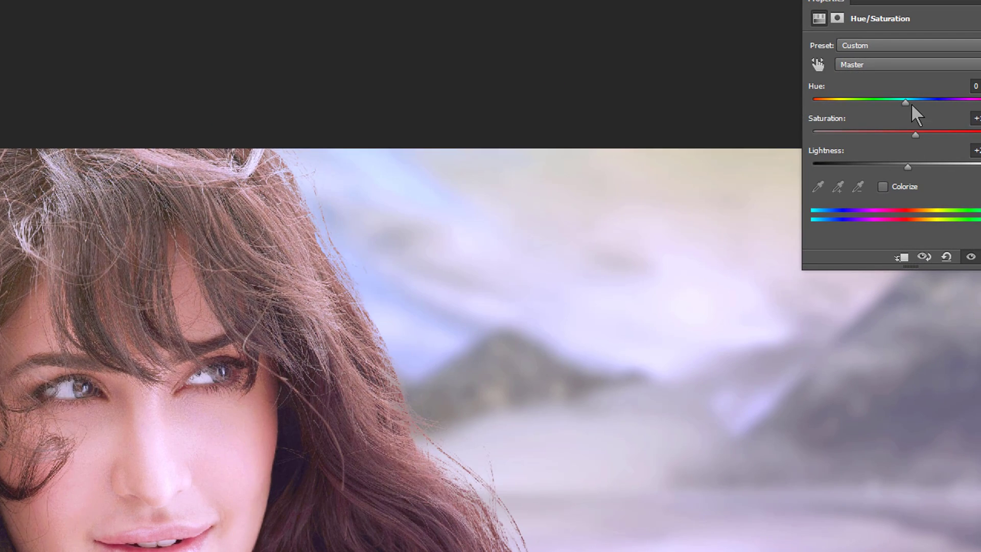
pyautogui.moveTo(911, 103); pyautogui.dragTo(912, 105)
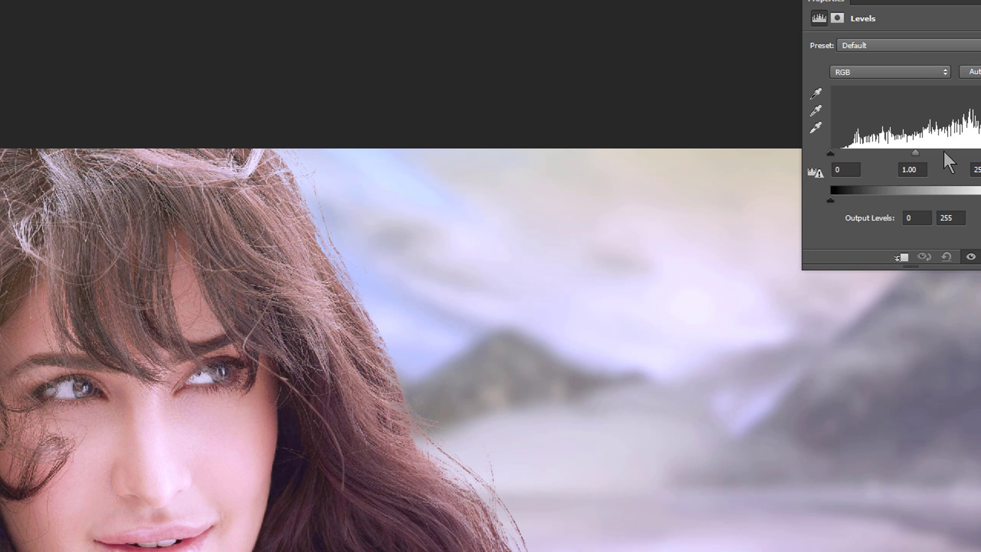
# - Add a Levels layer on top with midtones at 0.77 and white input at 245, and hide the Hue/Saturation layer below it
pyautogui.moveTo(915, 153); pyautogui.dragTo(980, 154)
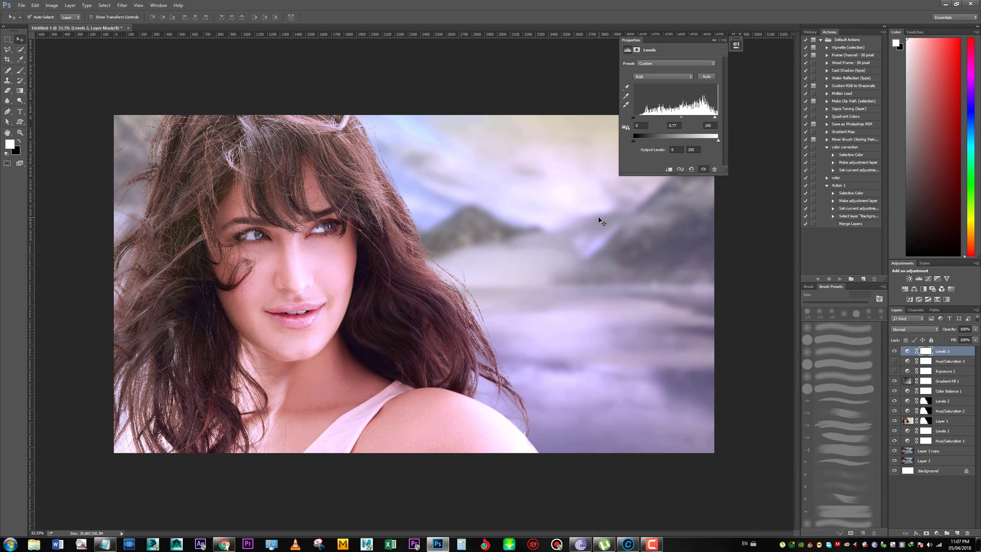
# - Isolate the blurred lake, the original lake and the cut-out portrait in turn to review them, restoring the other layers each time
pyautogui.keyDown('alt'); pyautogui.click(894, 450); pyautogui.keyUp('alt')
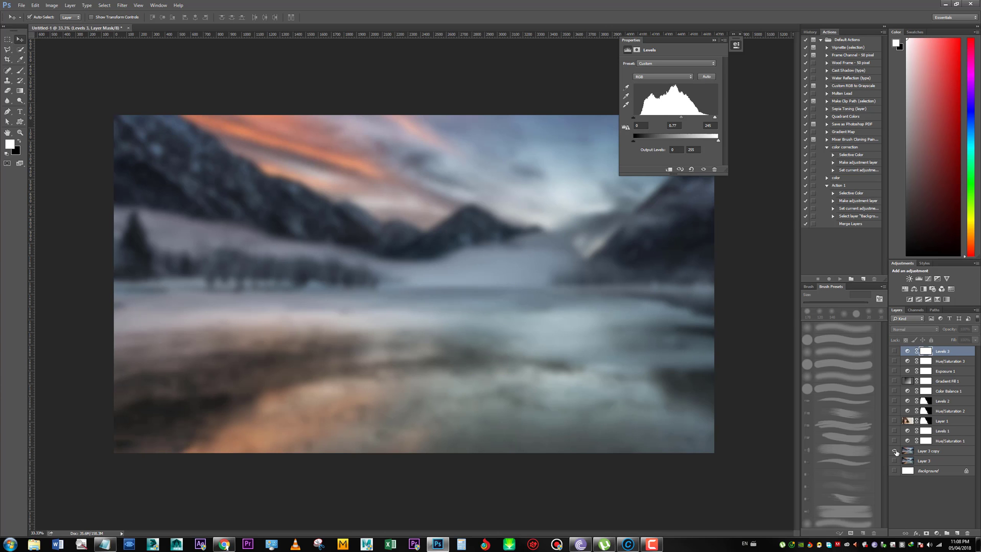
pyautogui.keyDown('alt'); pyautogui.click(894, 451); pyautogui.keyUp('alt')
pyautogui.keyDown('alt'); pyautogui.click(894, 461); pyautogui.keyUp('alt')
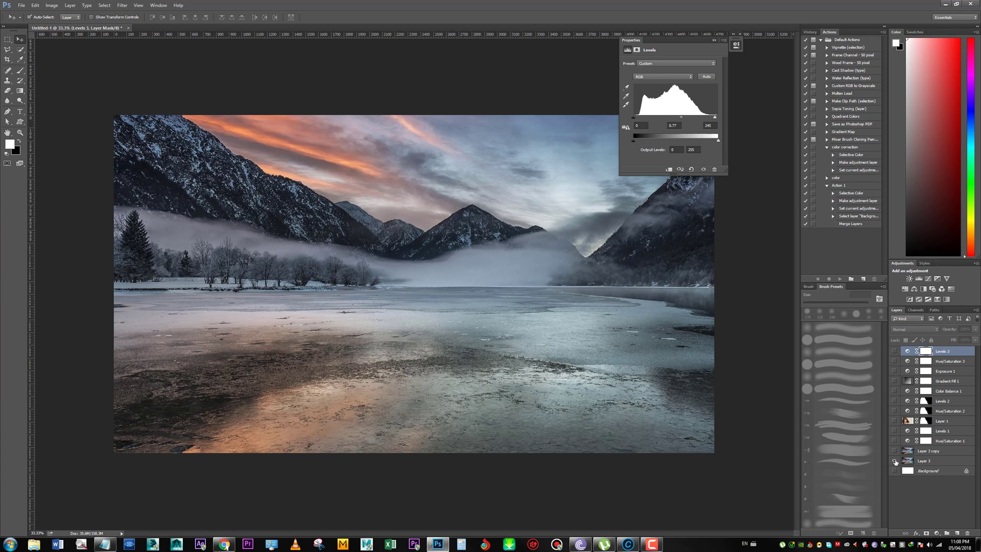
pyautogui.keyDown('alt'); pyautogui.click(895, 451); pyautogui.keyUp('alt')
pyautogui.keyDown('alt'); pyautogui.click(894, 451); pyautogui.keyUp('alt')
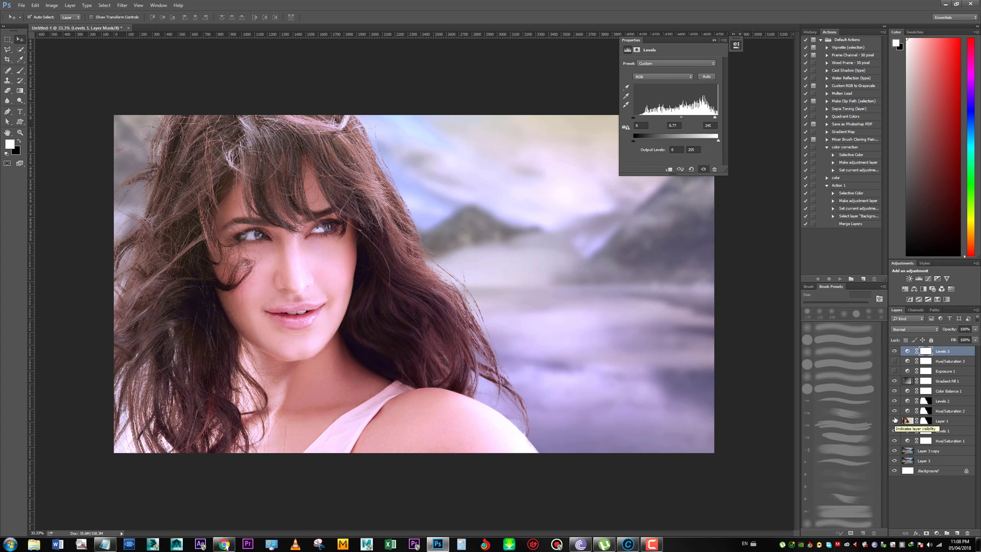
pyautogui.keyDown('alt'); pyautogui.click(895, 421); pyautogui.keyUp('alt')
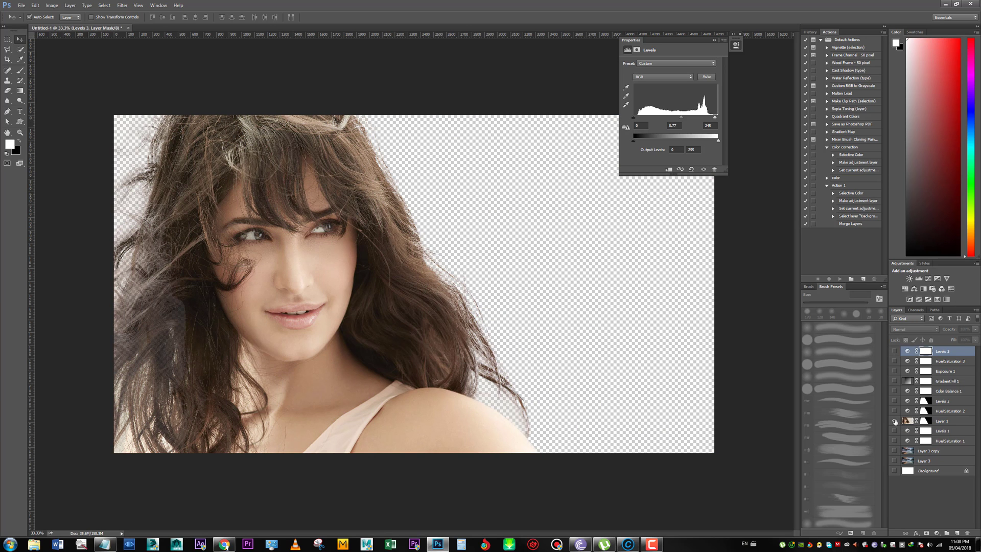
pyautogui.keyDown('alt'); pyautogui.click(895, 421); pyautogui.keyUp('alt')
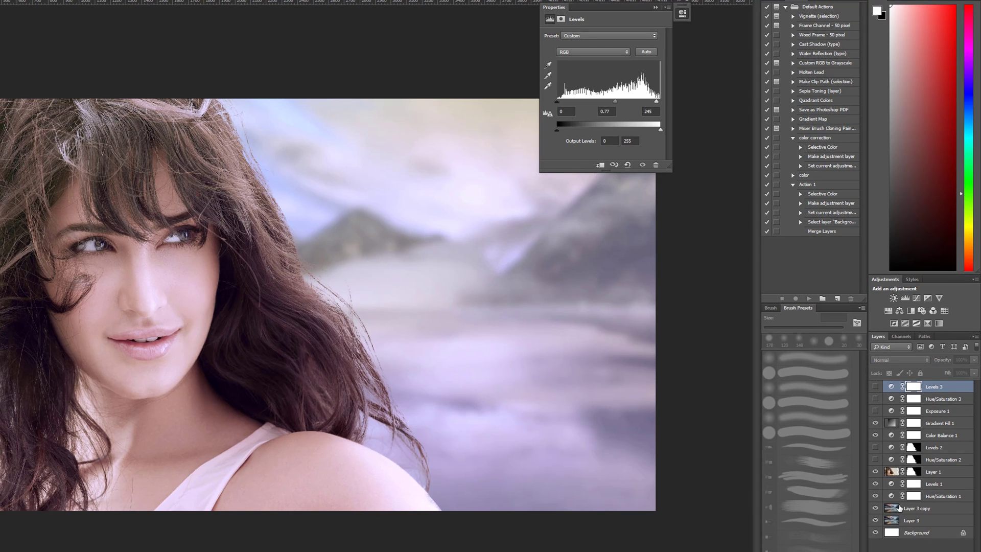
# - Hide Hue/Saturation 1, Levels 1, Color Balance 1 and Gradient Fill 1 to view the portrait over the blurred lake without adjustments
pyautogui.click(915, 450)
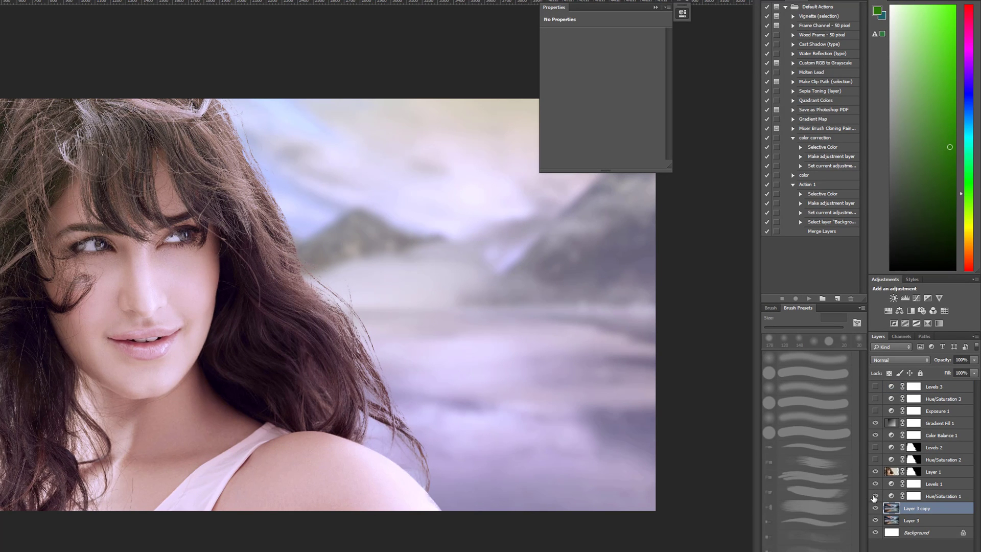
pyautogui.click(874, 496)
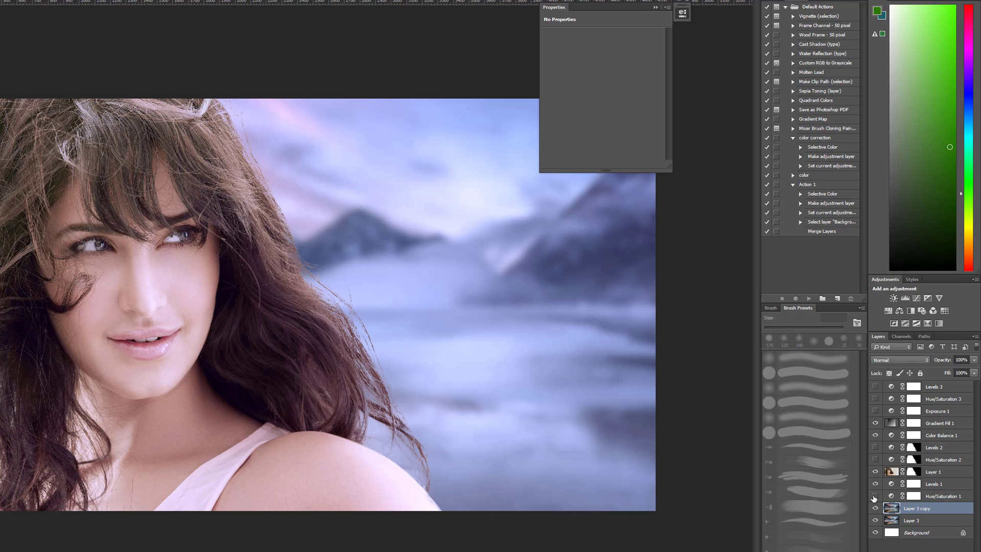
pyautogui.click(875, 484)
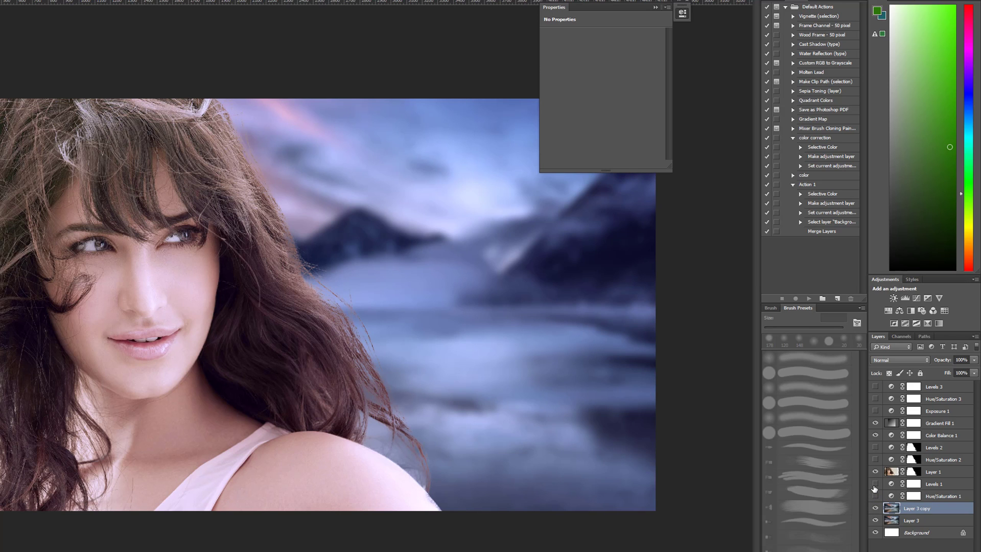
pyautogui.click(938, 485)
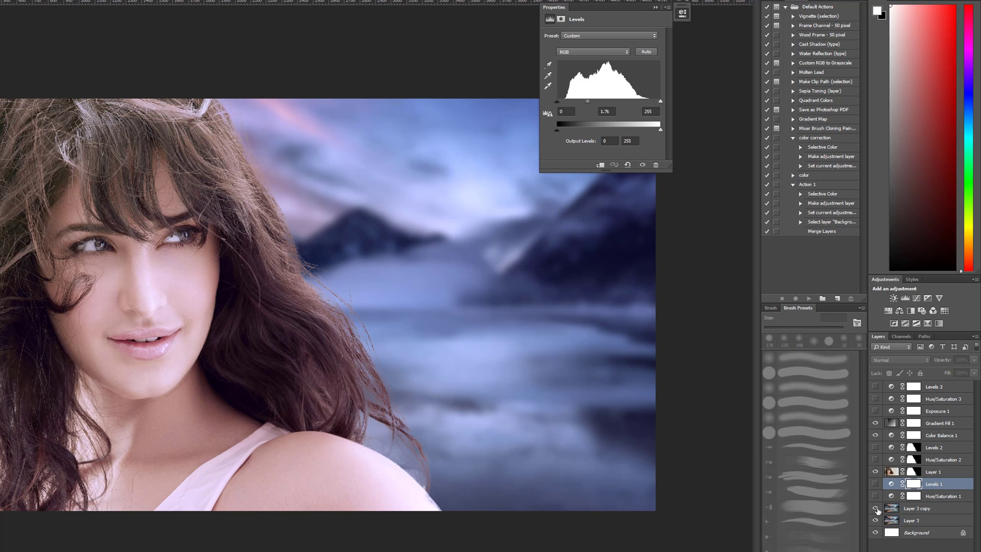
pyautogui.keyDown('alt'); pyautogui.click(875, 508); pyautogui.keyUp('alt')
pyautogui.keyDown('alt'); pyautogui.click(875, 510); pyautogui.keyUp('alt')
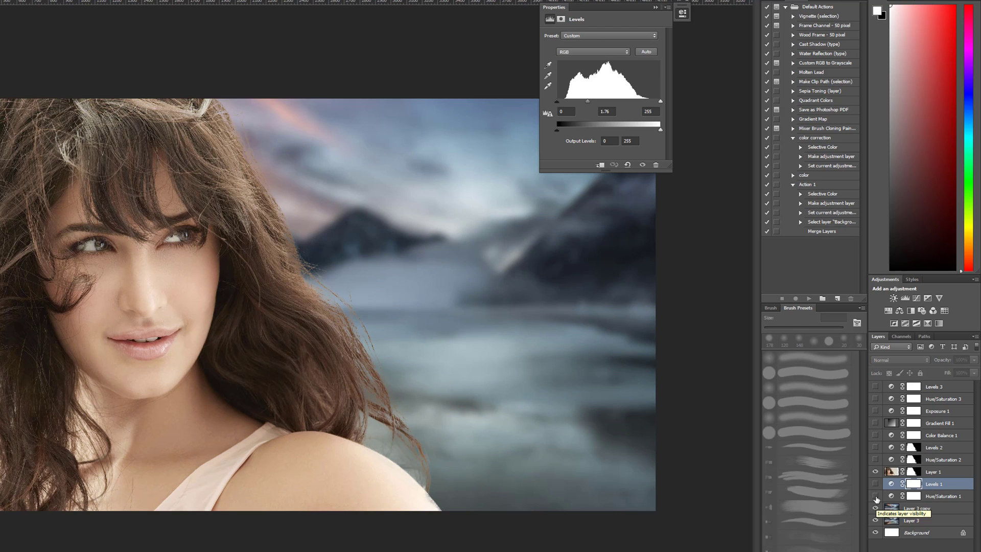
# - Show the lake's Hue/Saturation 1 and Levels 1 layers and the portrait's Hue/Saturation 2 and Levels 2 layers
pyautogui.click(875, 496)
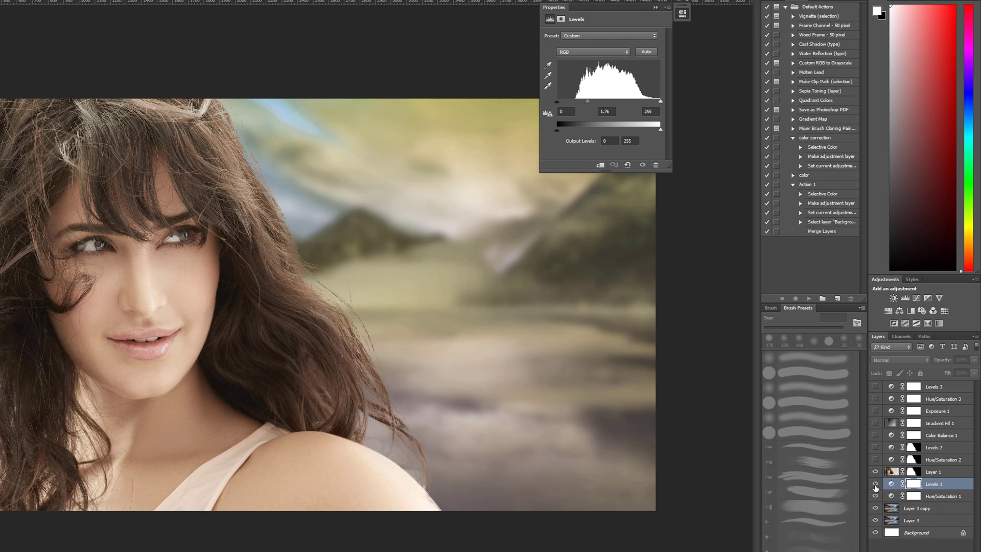
pyautogui.click(875, 484)
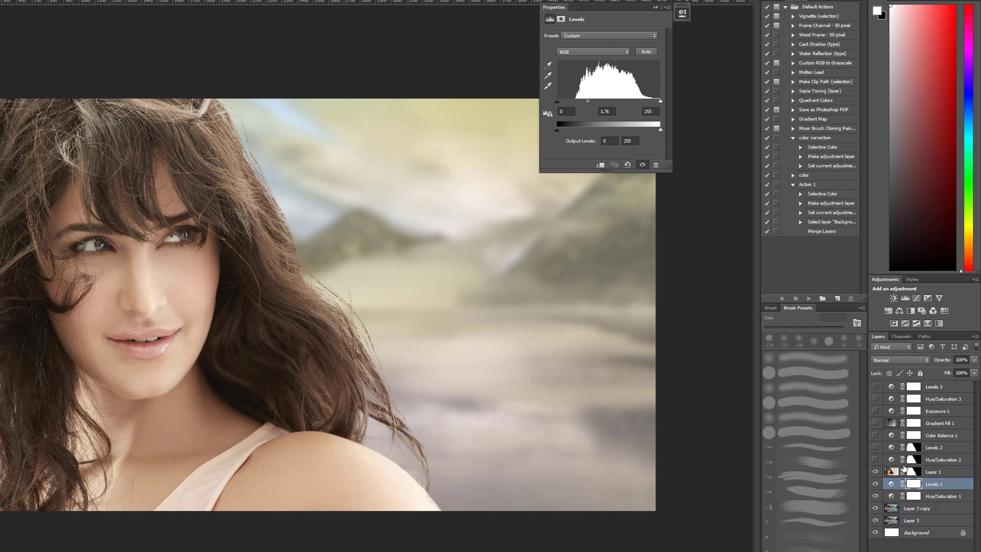
pyautogui.click(875, 459)
pyautogui.click(875, 447)
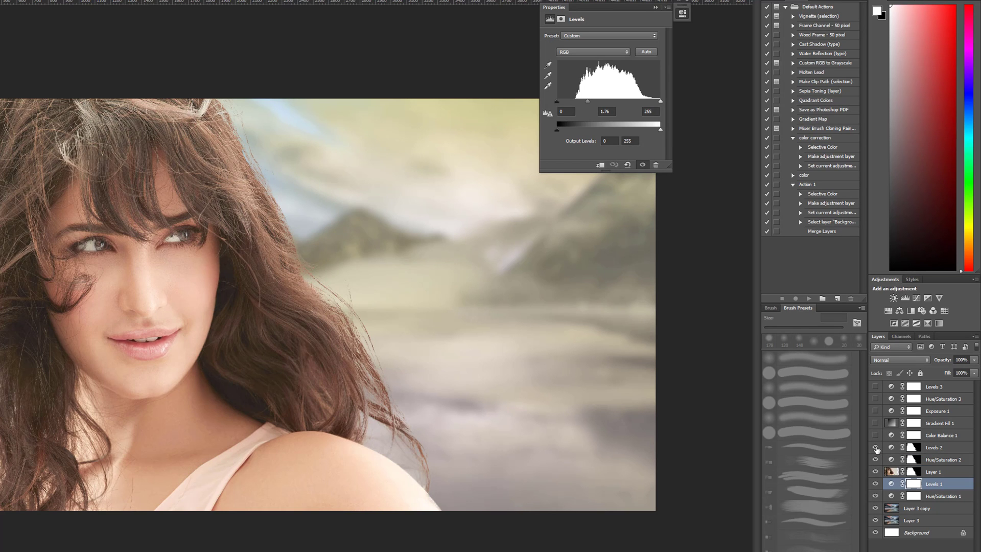
# - Show Color Balance 1, Gradient Fill 1 and Levels 3, previewing Exposure 1 and Hue/Saturation 3 but leaving both hidden
pyautogui.click(875, 435)
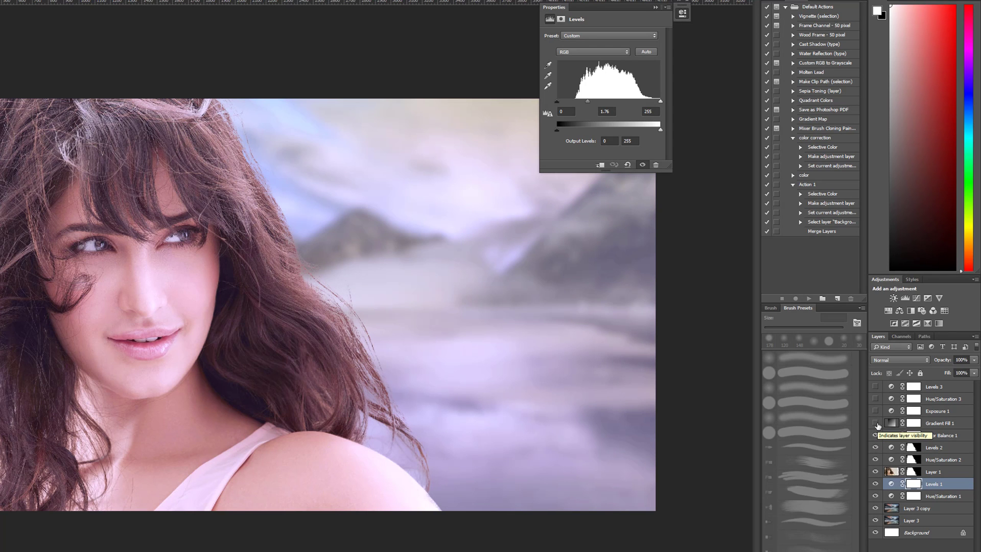
pyautogui.click(876, 423)
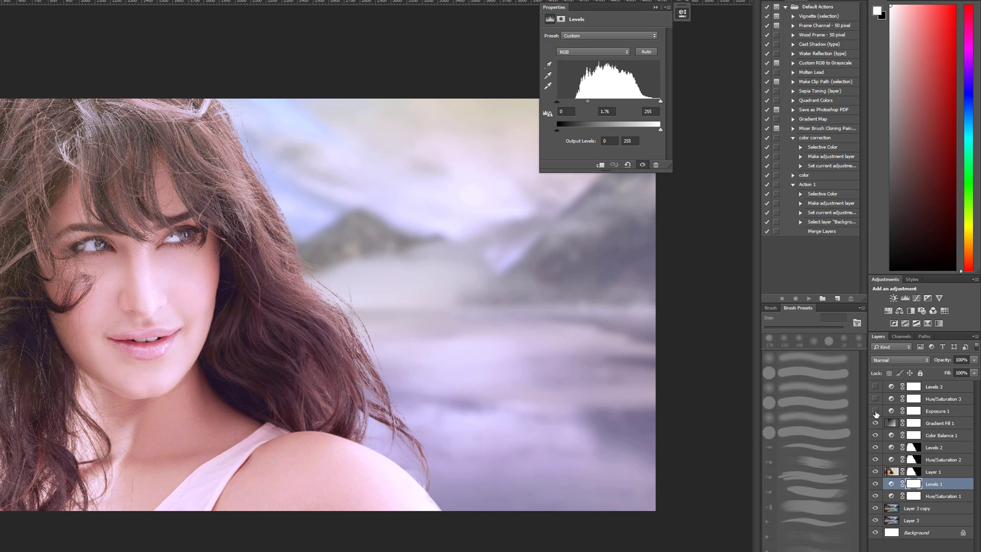
pyautogui.click(875, 411)
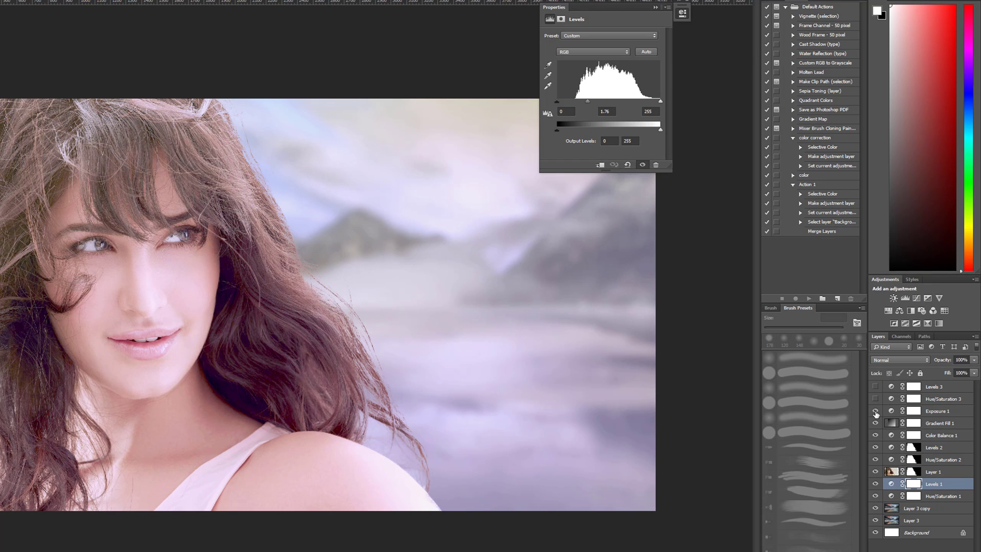
pyautogui.click(876, 411)
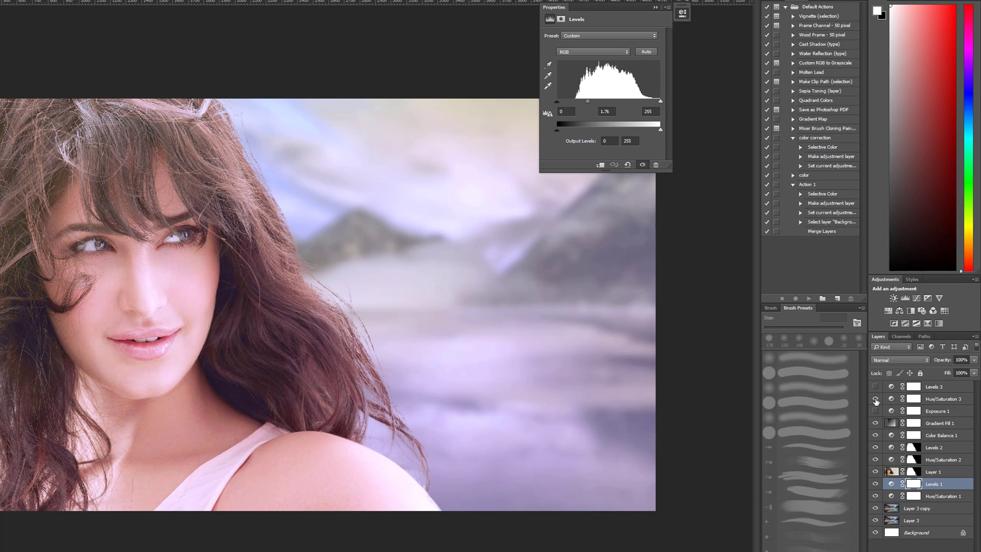
pyautogui.click(876, 387)
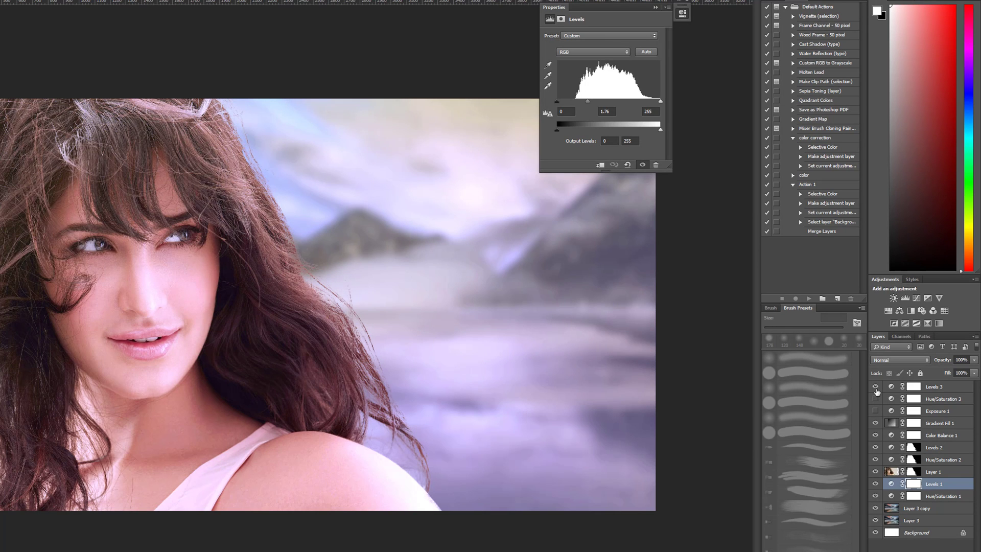
# - Delete the two hidden adjustment layers, Hue/Saturation 3 and Exposure 1, together
pyautogui.click(944, 403)
pyautogui.click(944, 409)
pyautogui.click(890, 399)
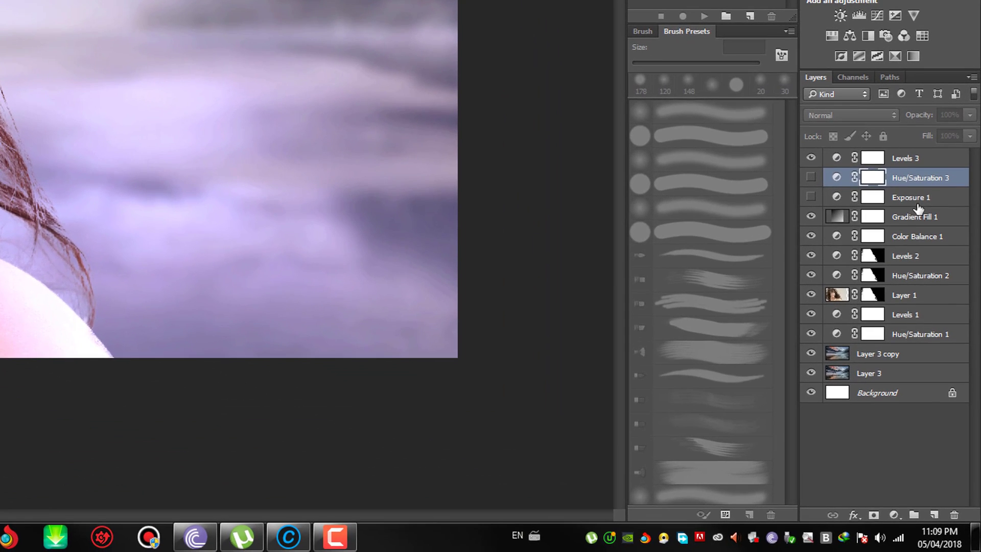
pyautogui.keyDown('shift'); pyautogui.click(939, 400); pyautogui.keyUp('shift')
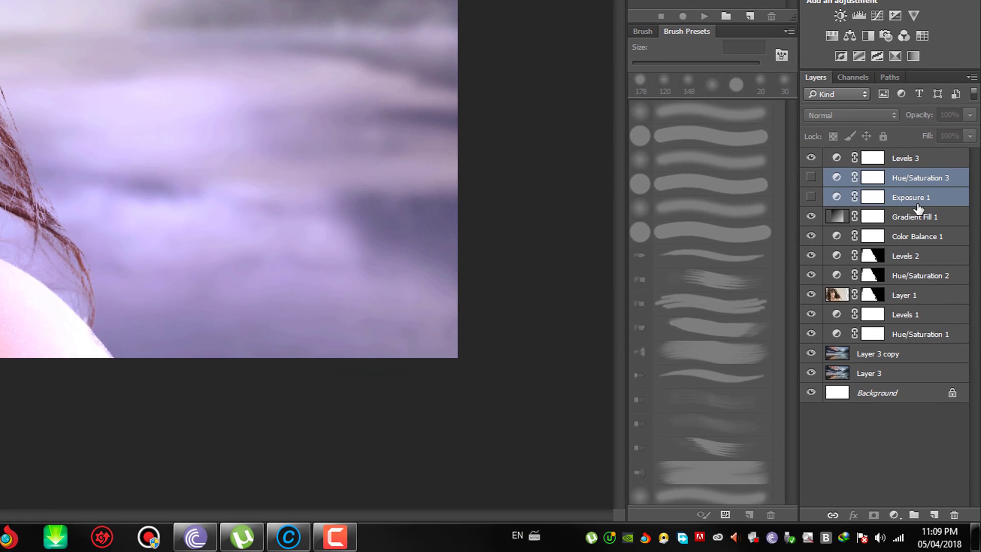
pyautogui.moveTo(918, 206); pyautogui.dragTo(952, 515)
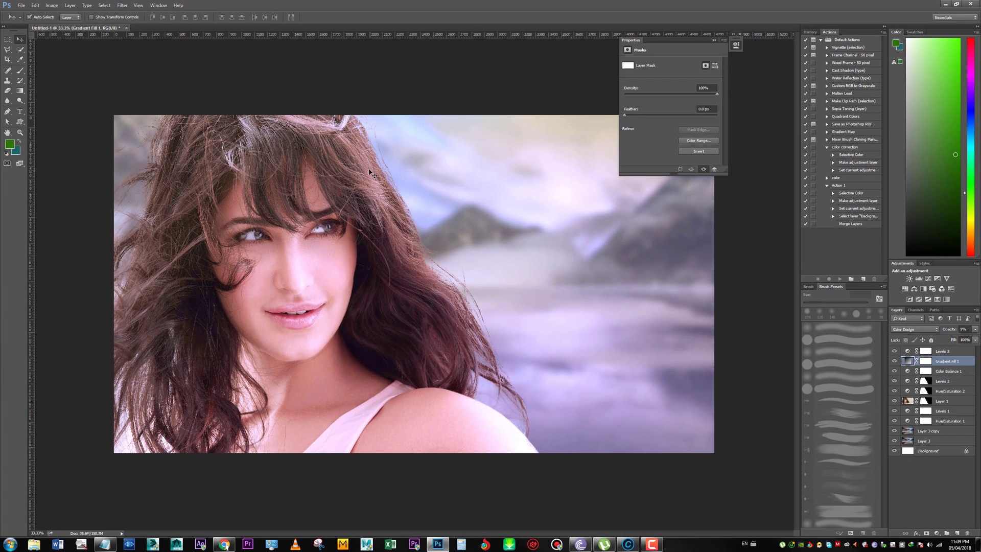